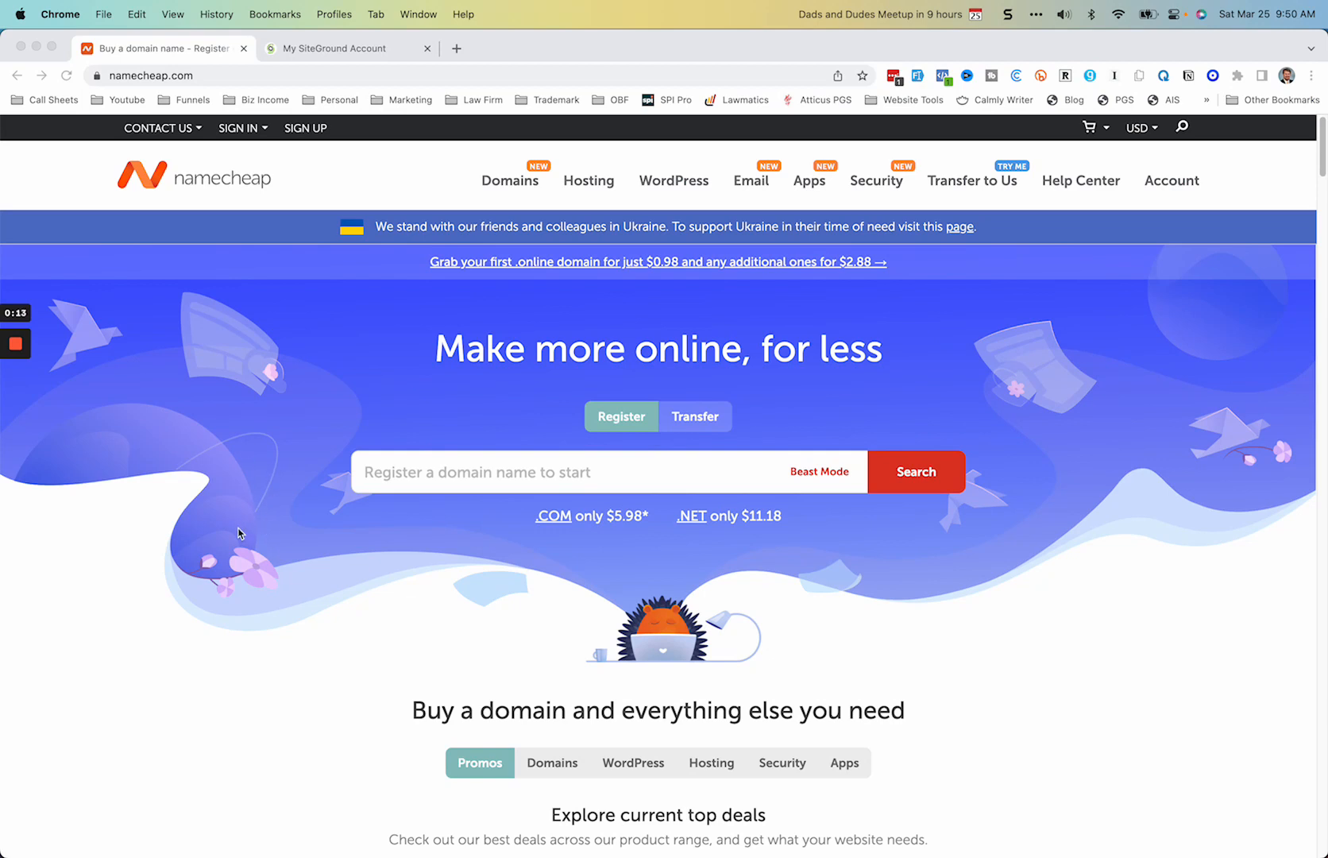
Step: Sign in to the Namecheap account with the saved username and password, completing the OTP code field
{"action": "left_click", "coordinate": [253, 130]}
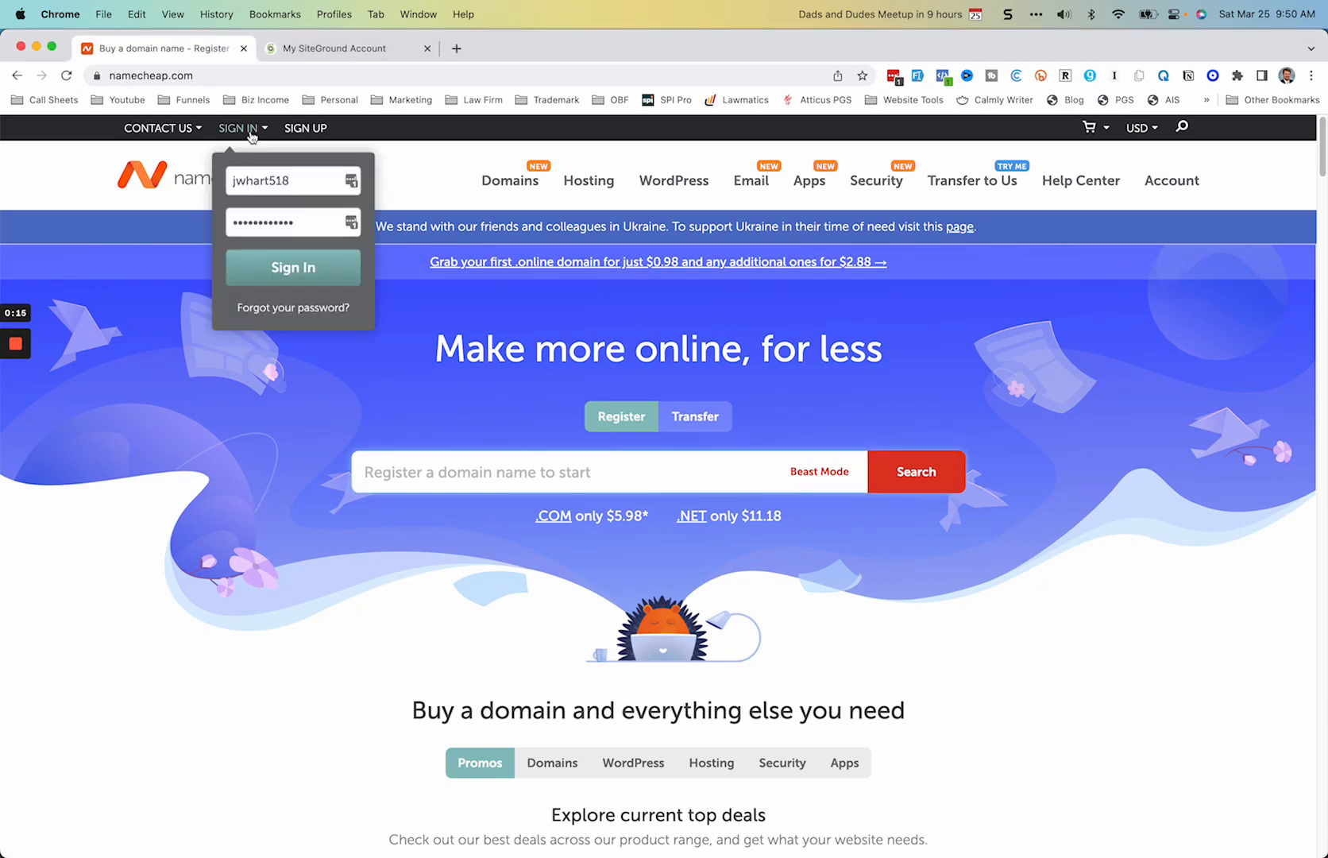
{"action": "left_click", "coordinate": [308, 270]}
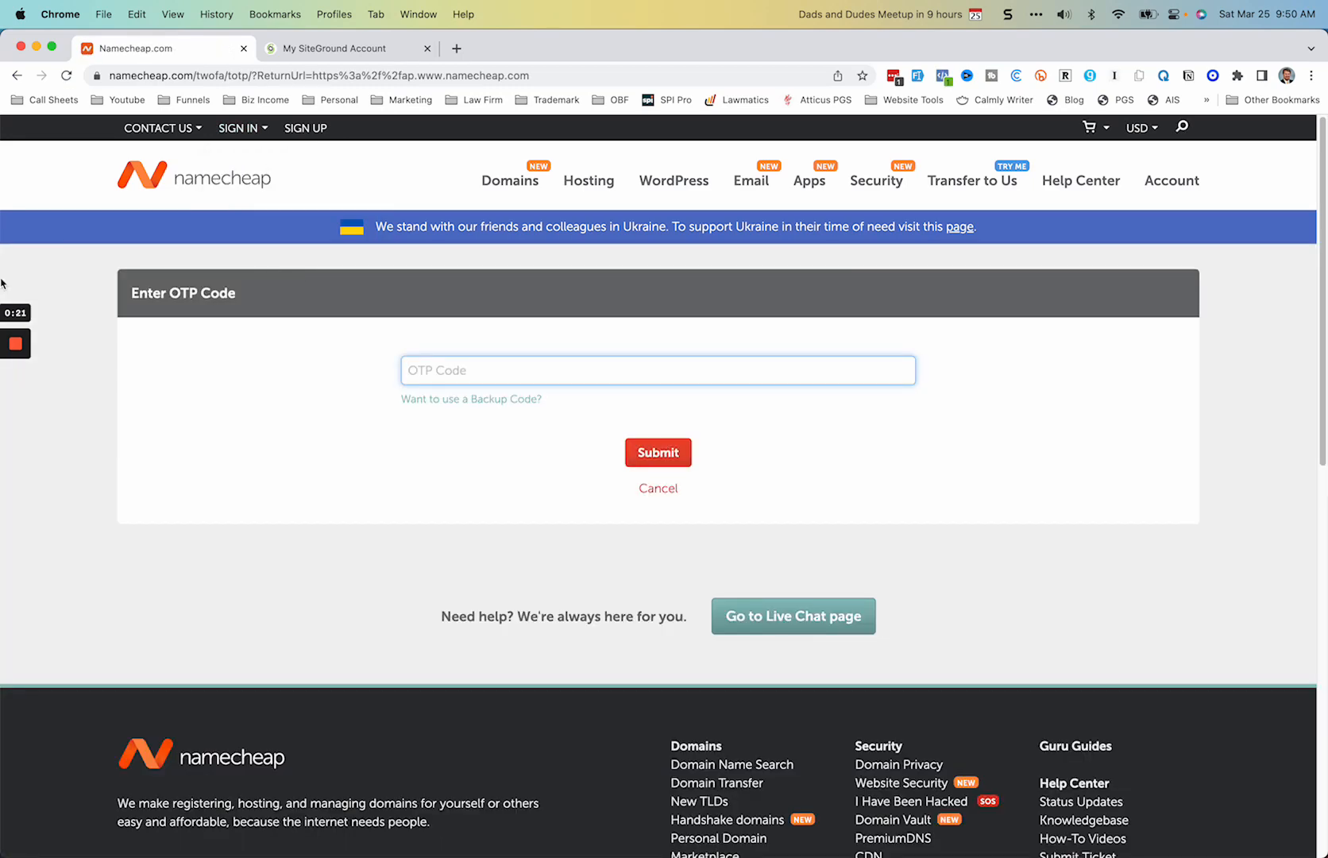
{"action": "left_click", "coordinate": [16, 406]}
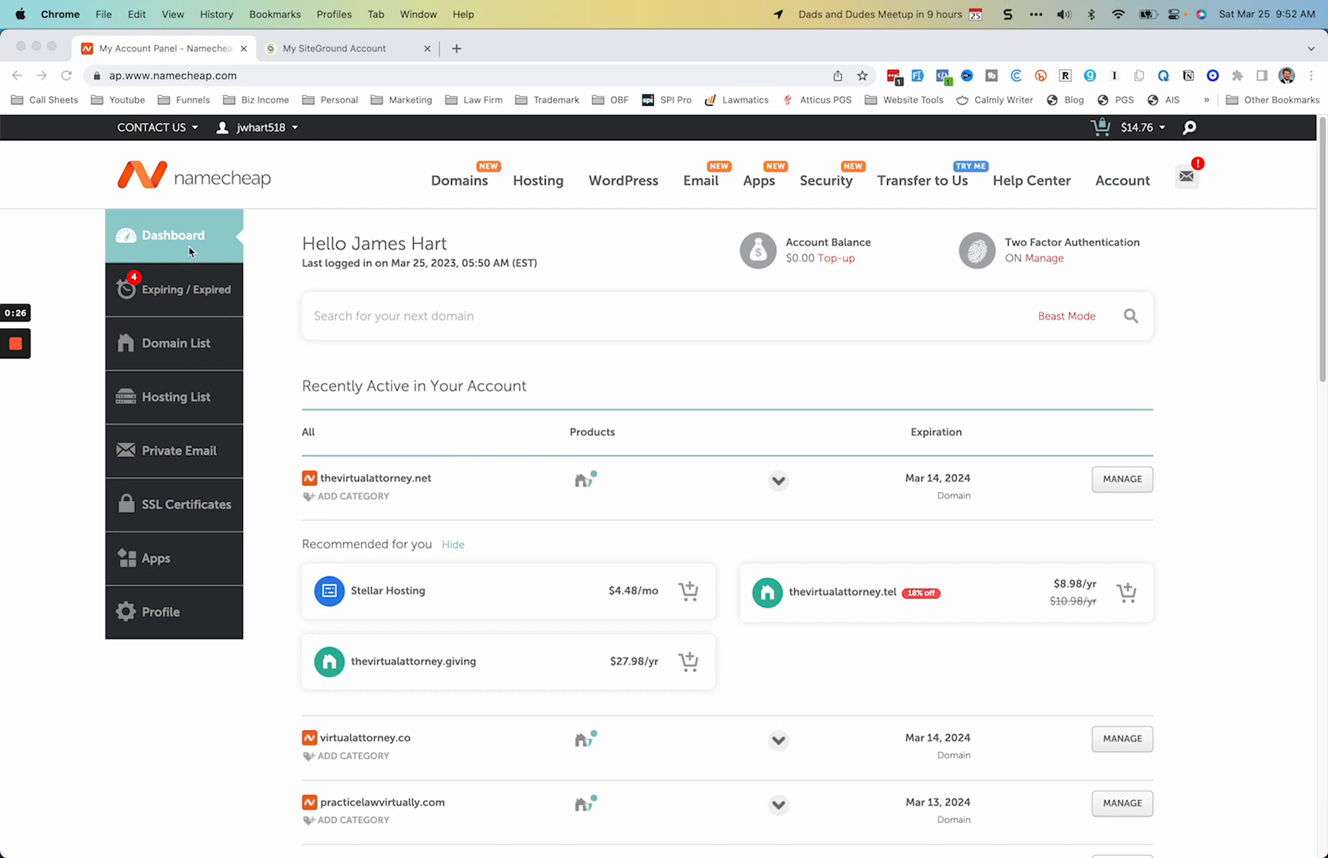
Step: Open the management page for practicelawvirtually.com from the recently active domains
{"action": "scroll", "coordinate": [558, 397], "scroll_direction": "down", "scroll_amount": 5}
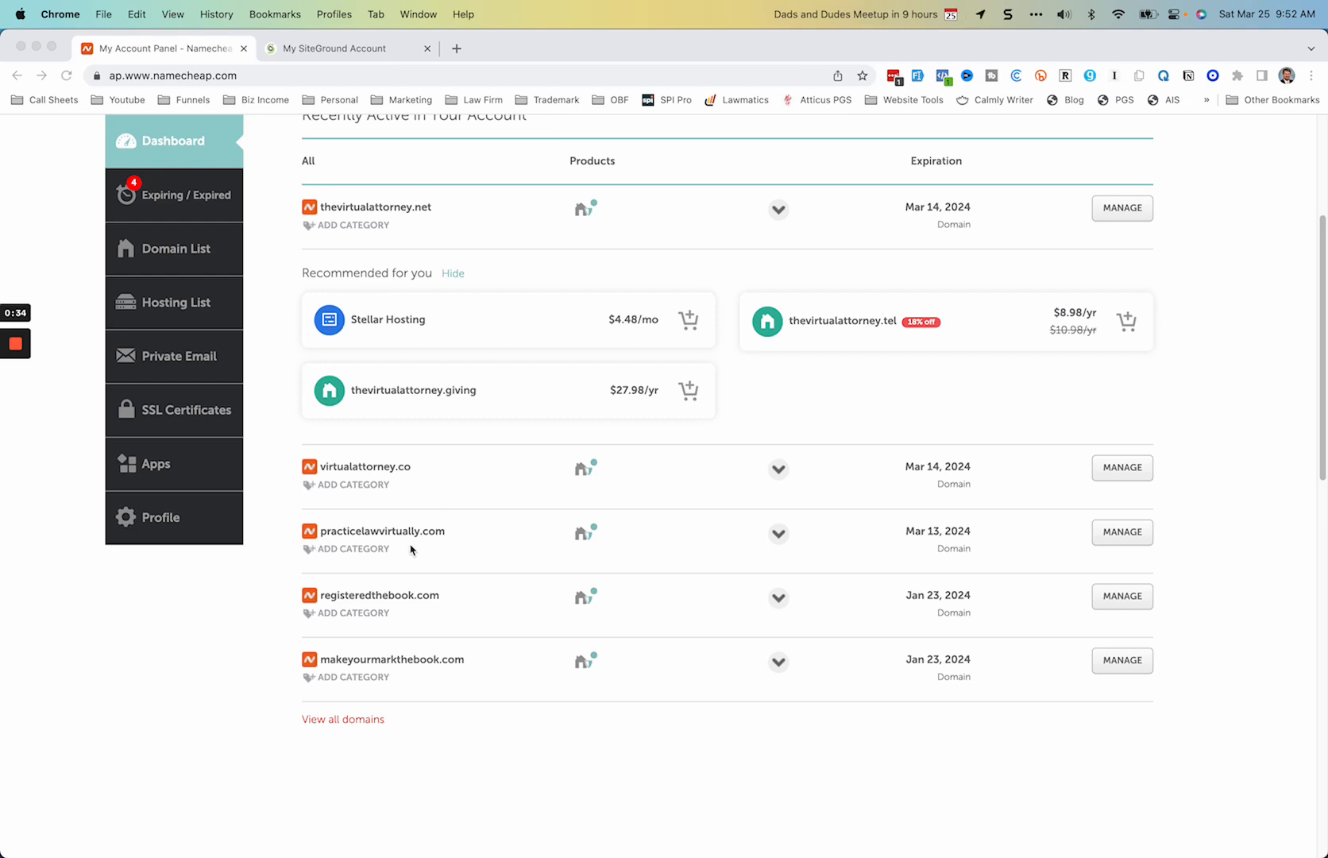
{"action": "left_click", "coordinate": [388, 538]}
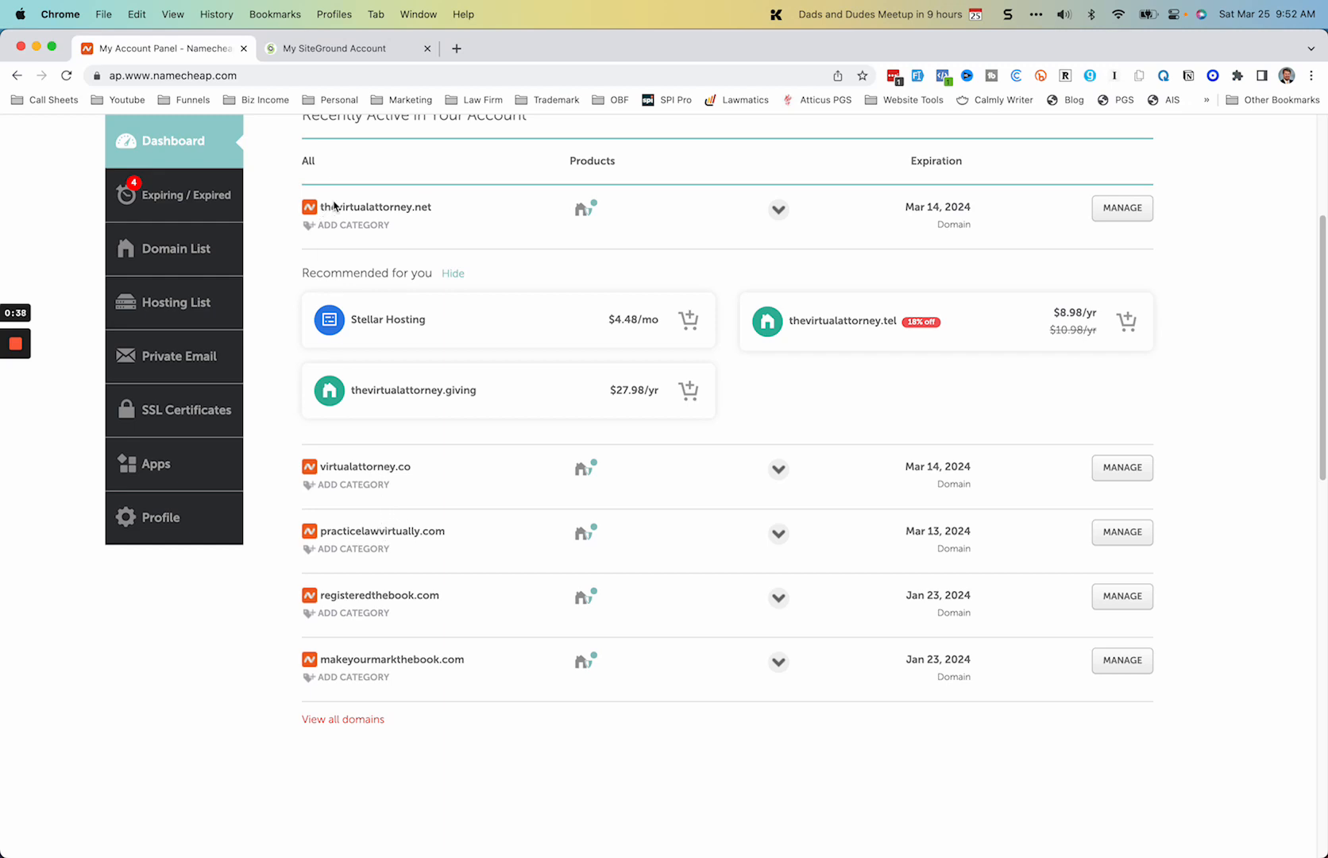
{"action": "left_click_drag", "start_coordinate": [321, 206], "coordinate": [459, 207]}
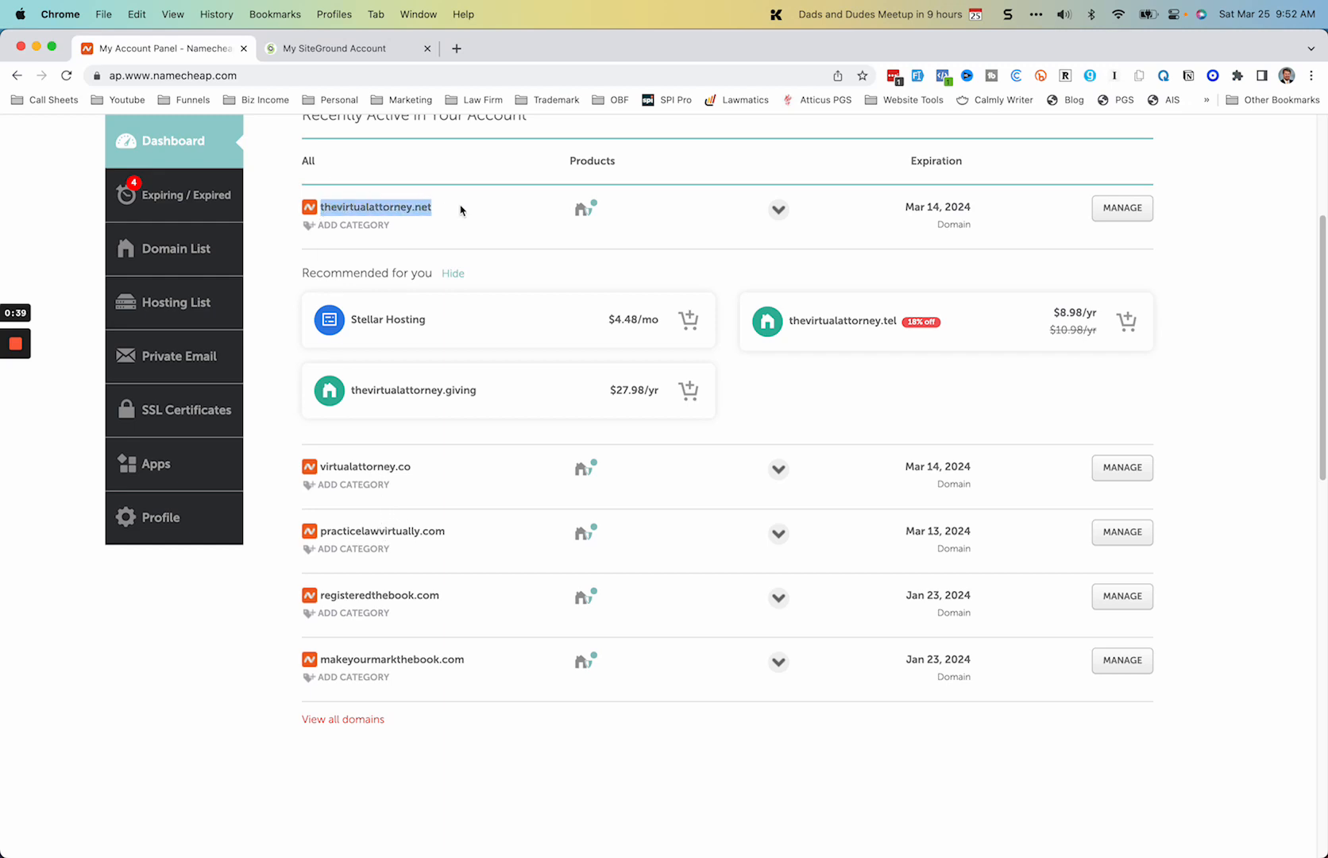
{"action": "left_click", "coordinate": [321, 467]}
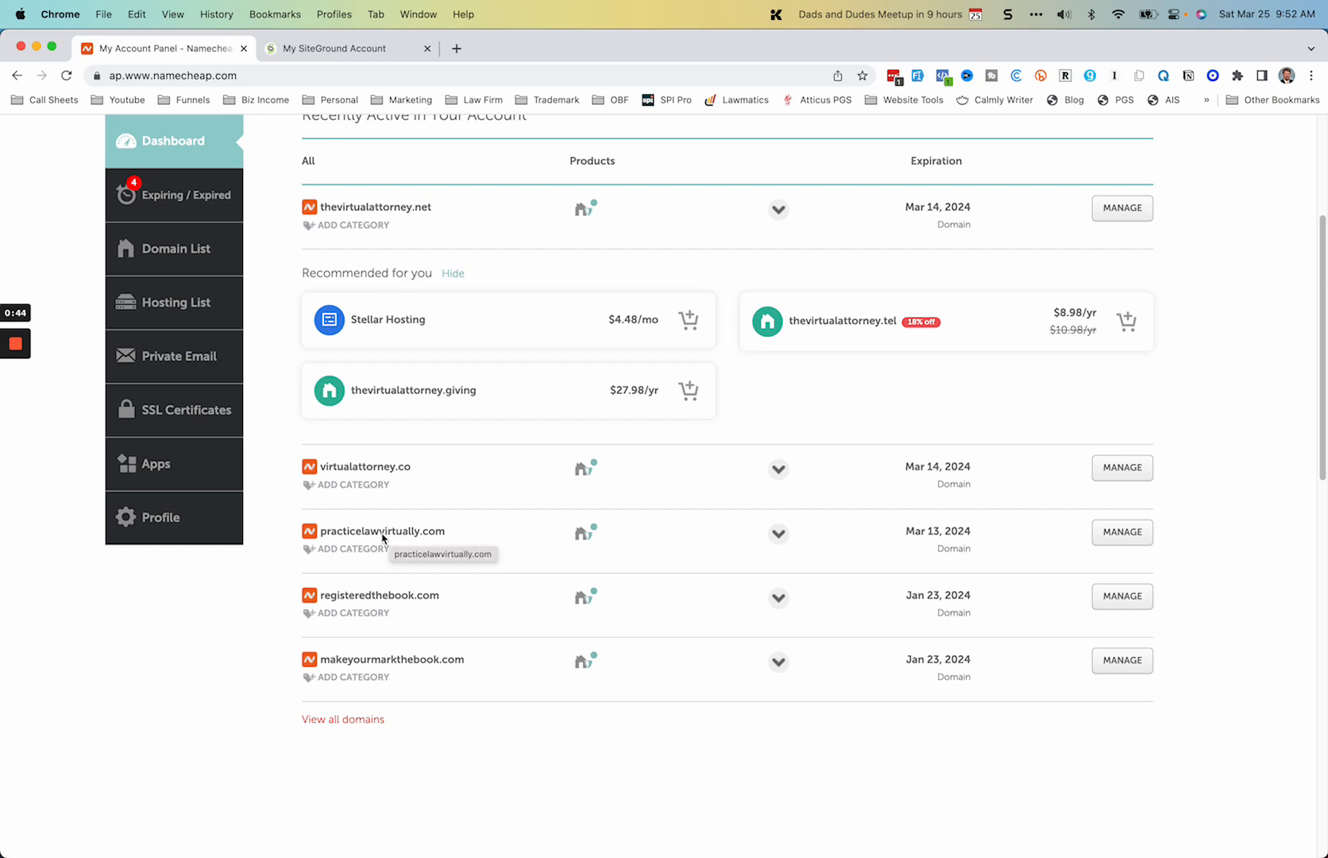
{"action": "left_click", "coordinate": [1123, 532]}
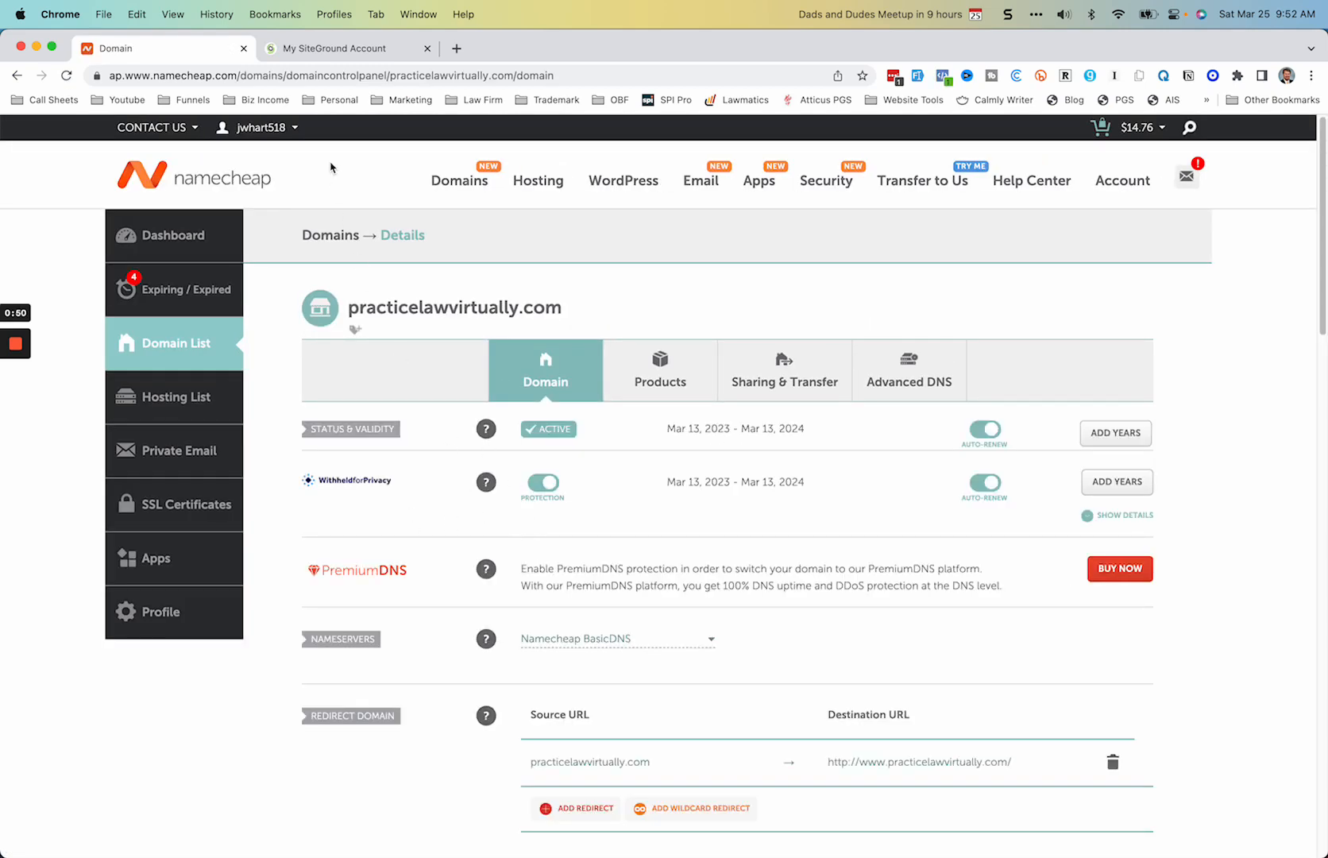
Step: Switch to the SiteGround account and look over its home page
{"action": "left_click", "coordinate": [346, 49]}
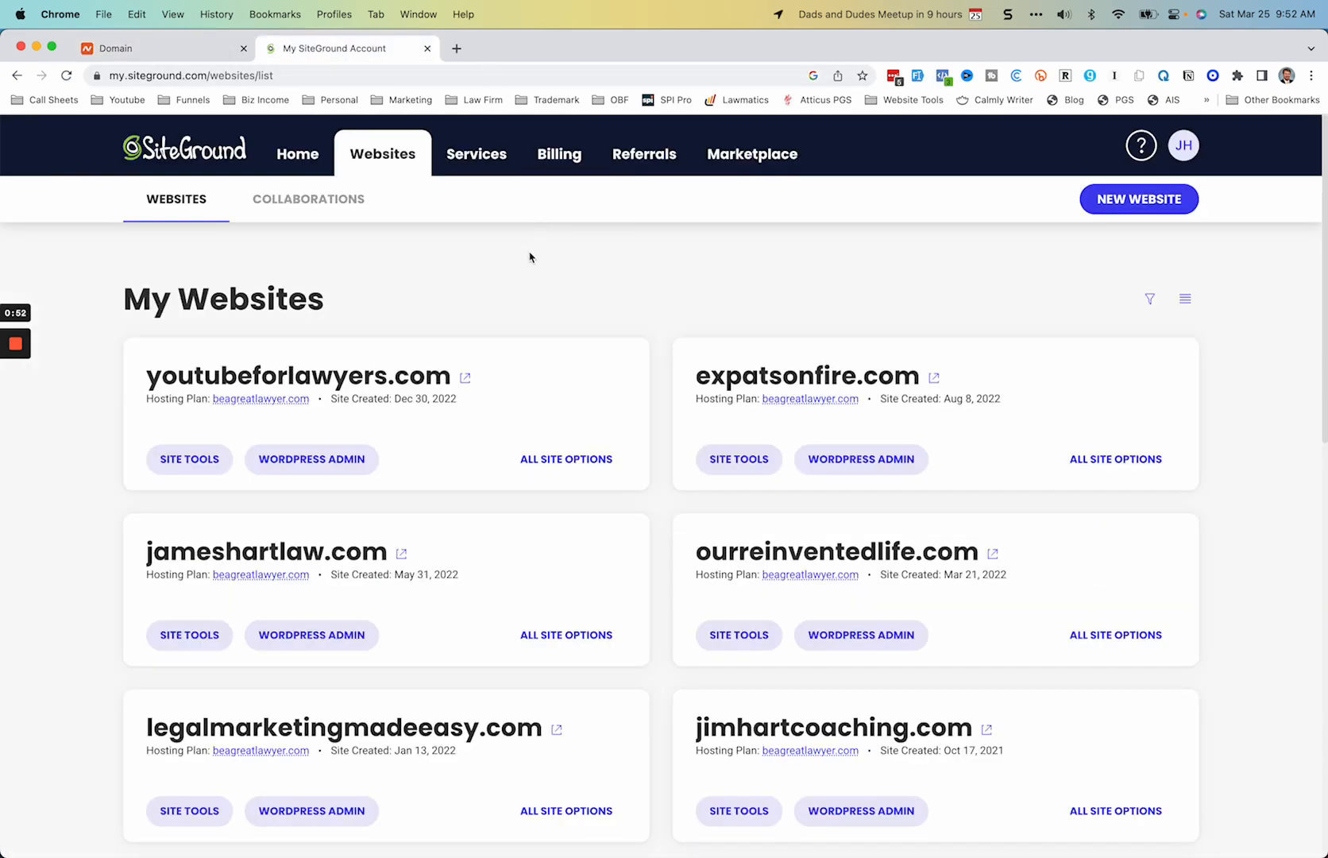
{"action": "left_click", "coordinate": [178, 151]}
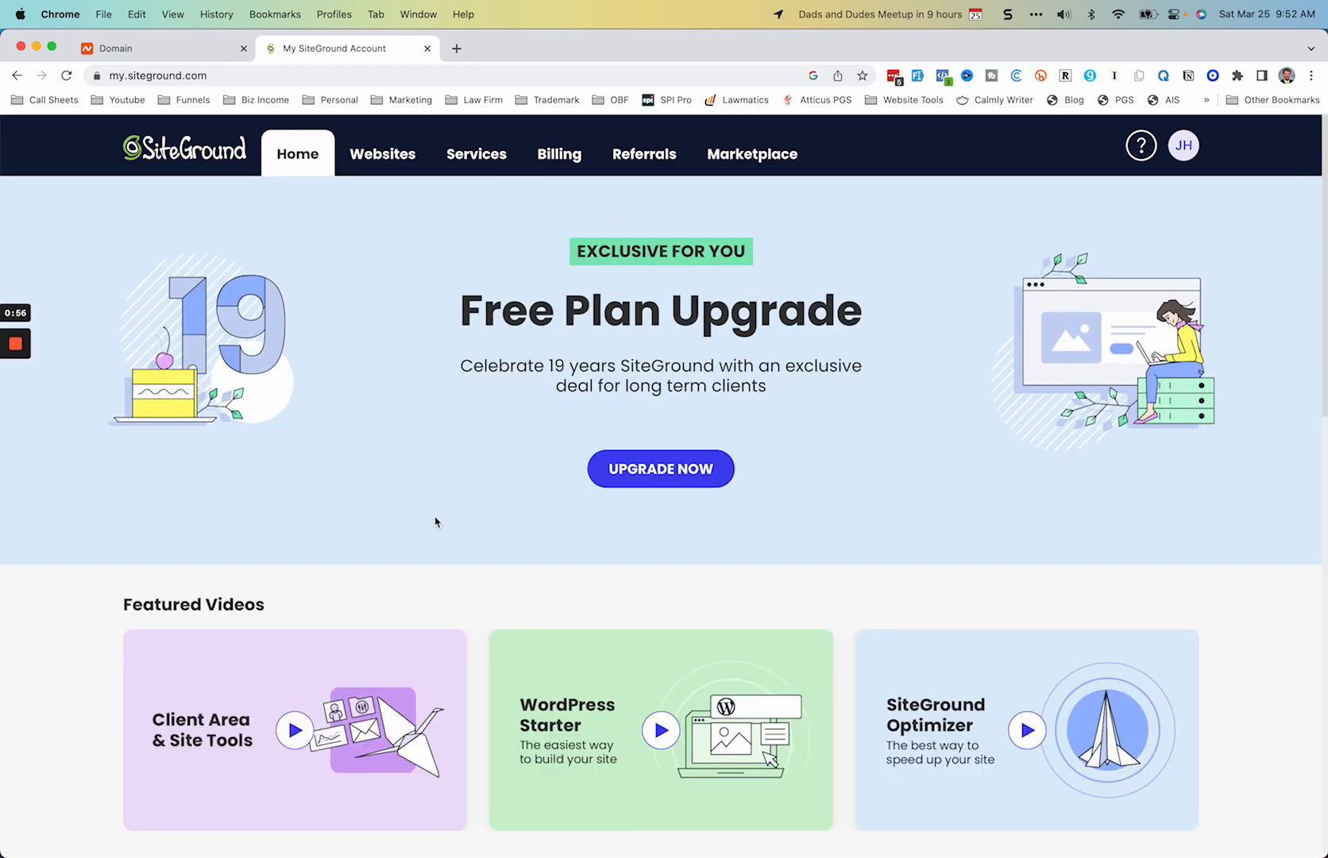
{"action": "scroll", "coordinate": [436, 520], "scroll_direction": "down", "scroll_amount": 5}
{"action": "scroll", "coordinate": [433, 512], "scroll_direction": "down", "scroll_amount": 4}
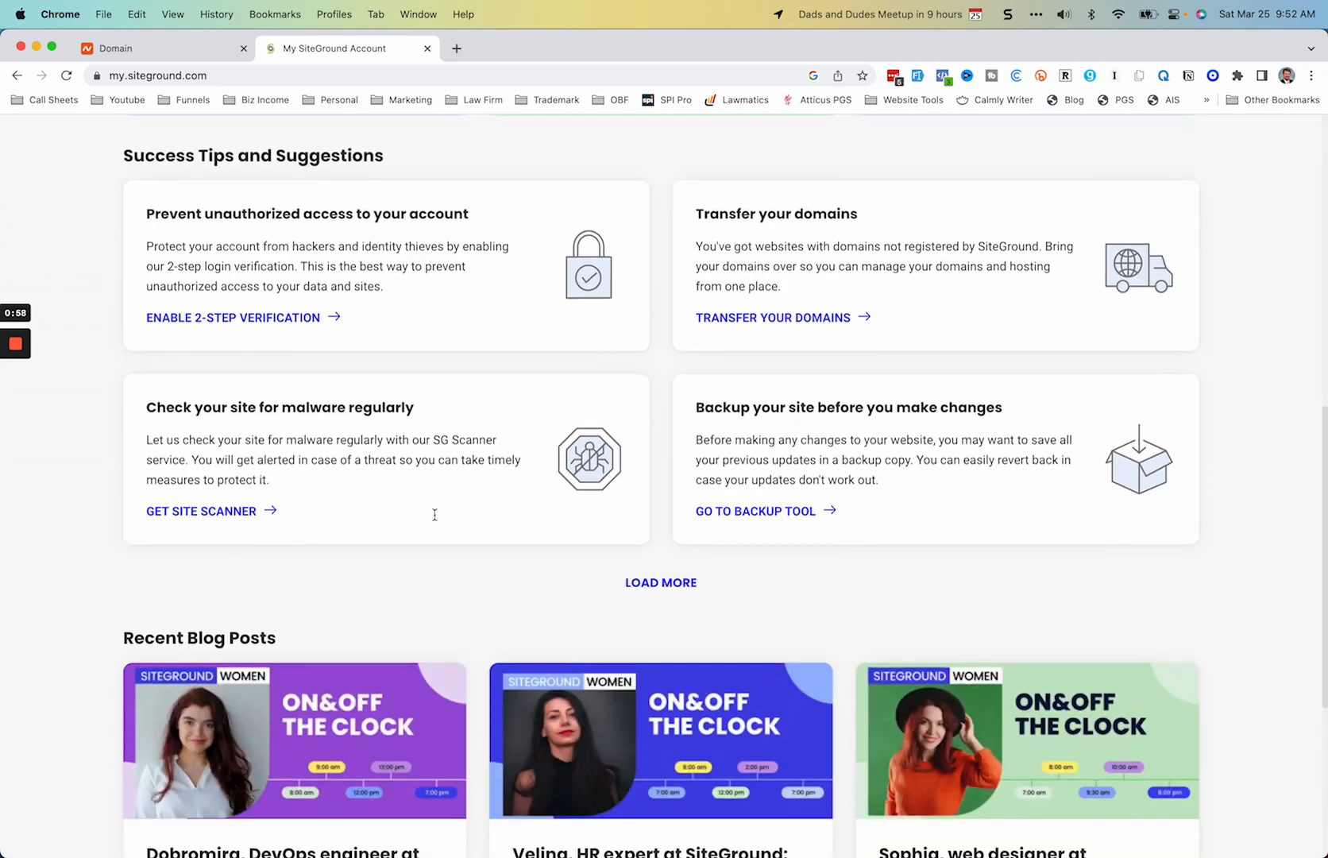
{"action": "scroll", "coordinate": [436, 519], "scroll_direction": "up", "scroll_amount": 7}
{"action": "scroll", "coordinate": [436, 520], "scroll_direction": "up", "scroll_amount": 3}
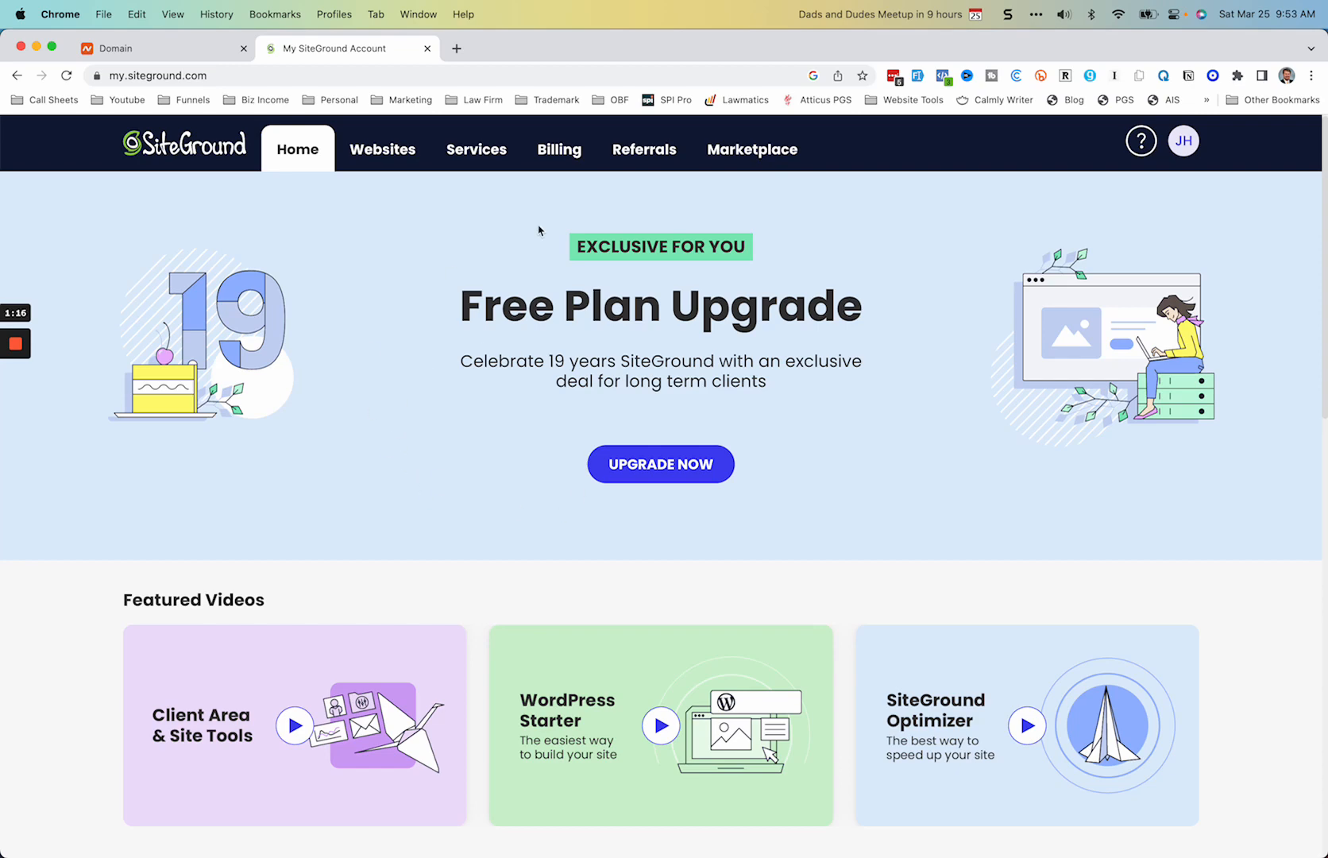
Step: Start adding a new website in SiteGround and choose the Existing Domain option
{"action": "left_click", "coordinate": [376, 156]}
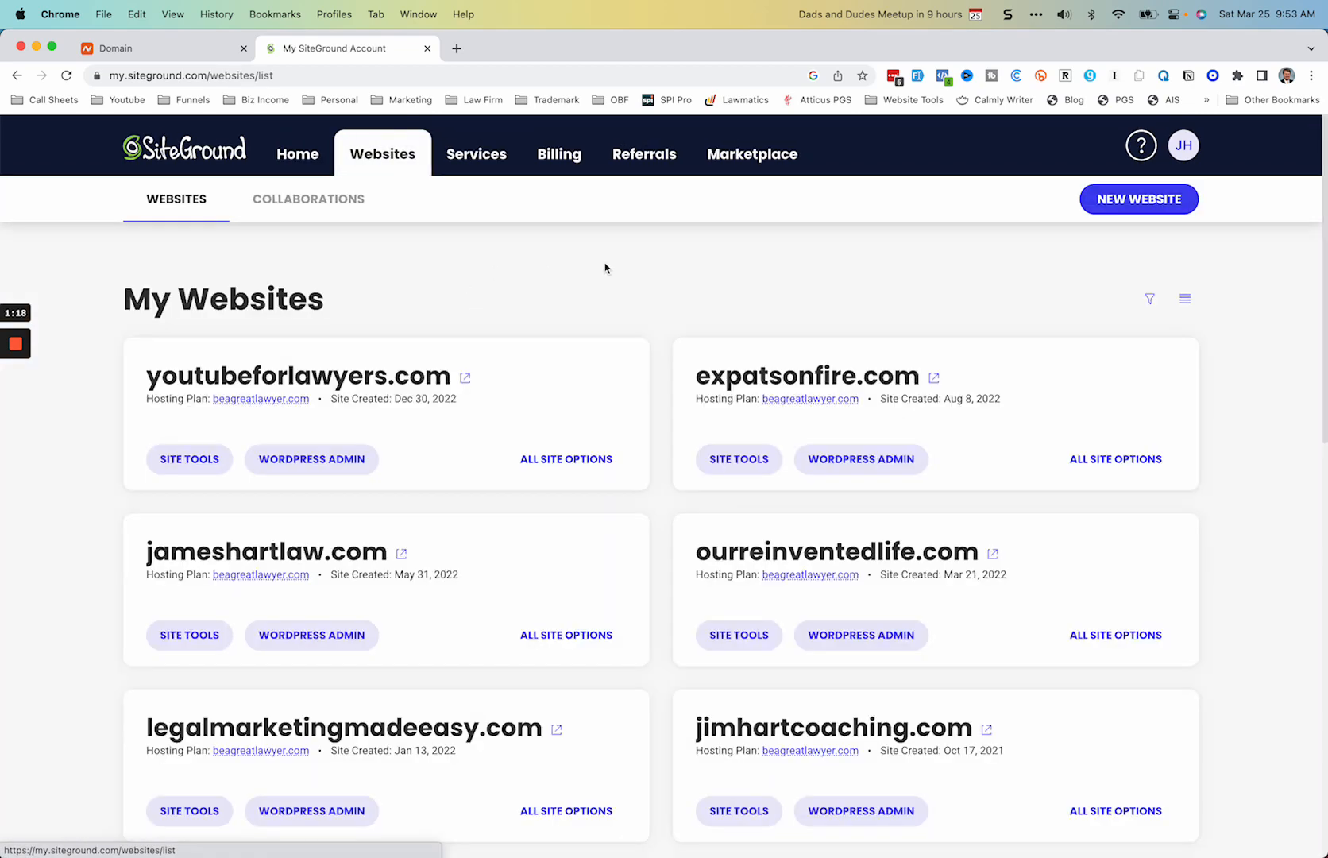
{"action": "left_click", "coordinate": [1121, 208]}
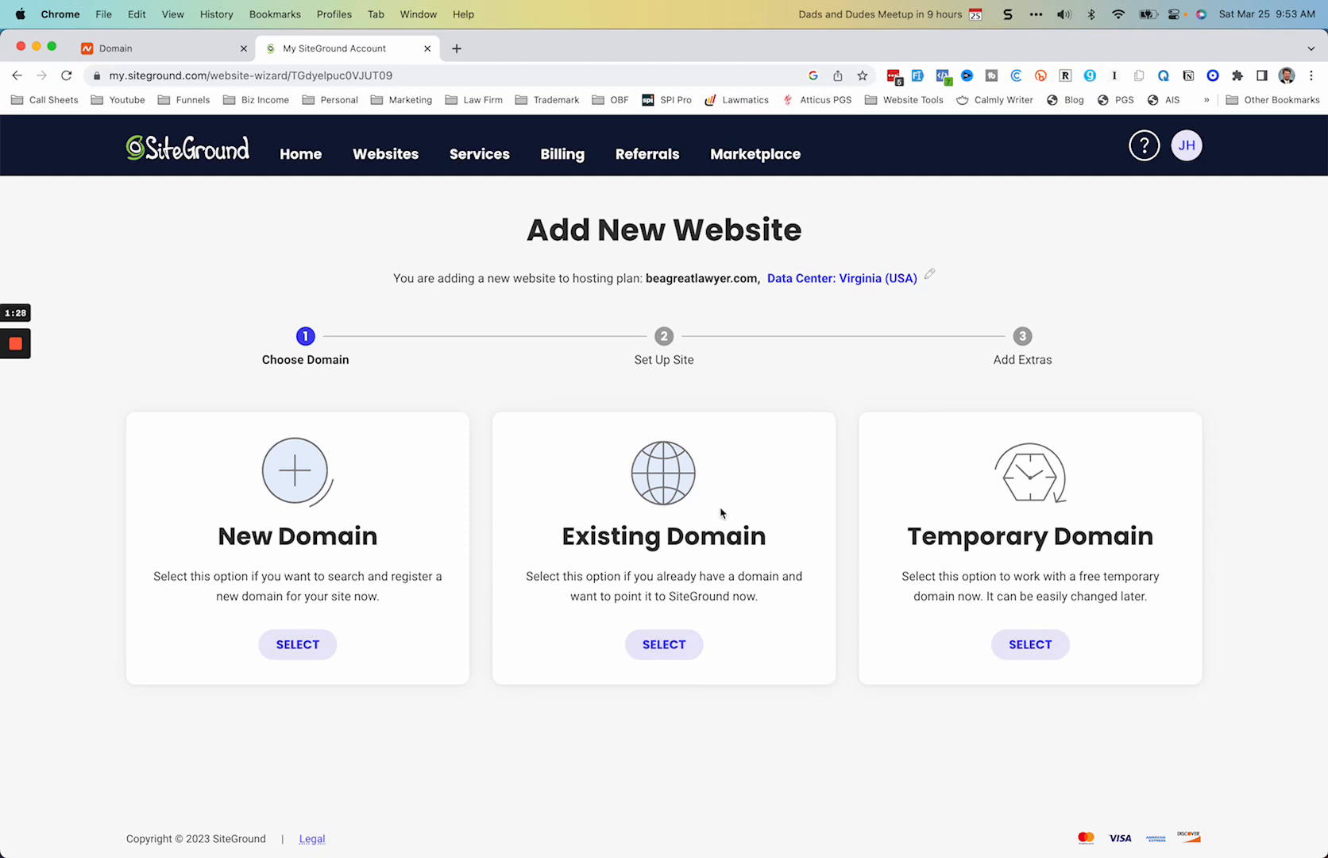
{"action": "left_click", "coordinate": [674, 649]}
{"action": "scroll", "coordinate": [585, 541], "scroll_direction": "down", "scroll_amount": 2}
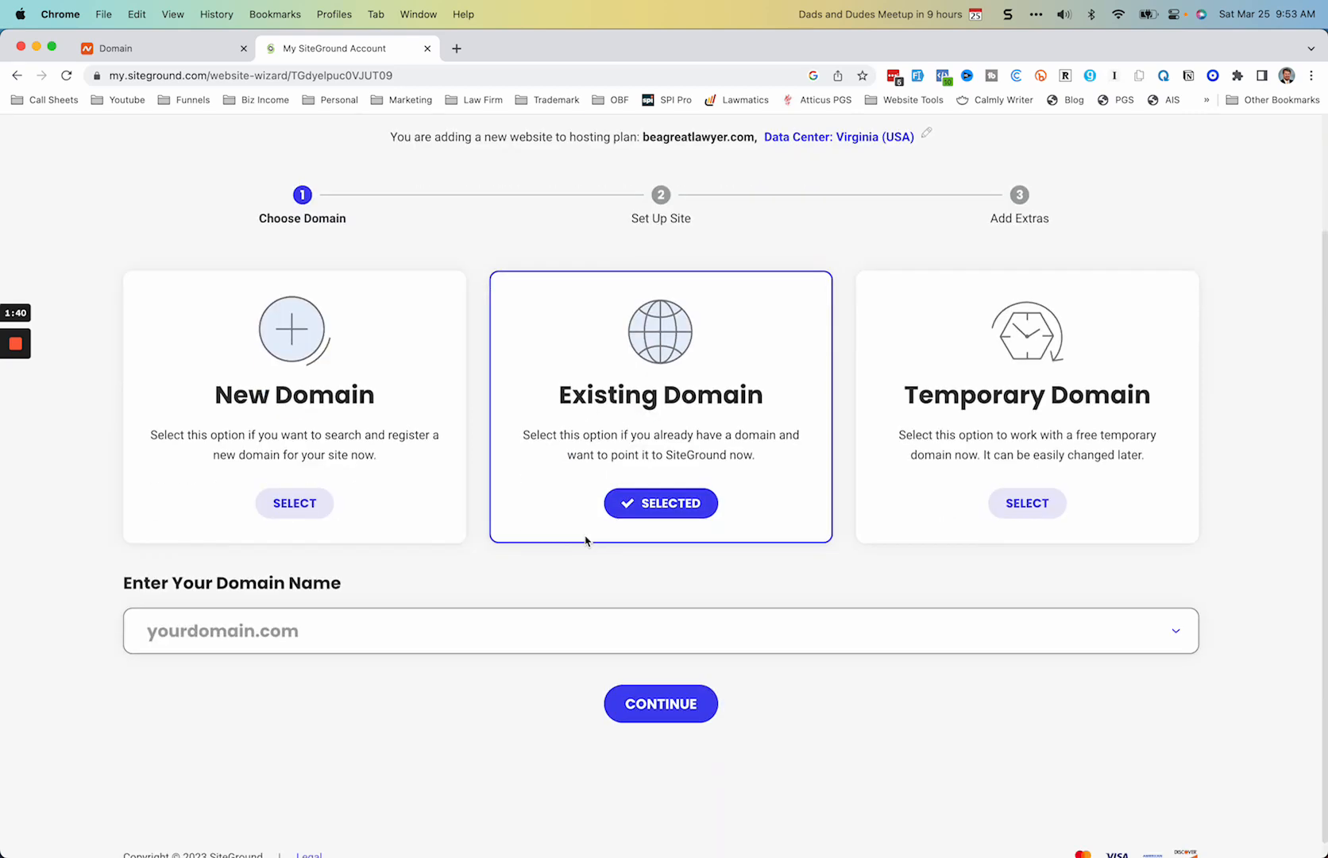
Step: Copy practicelawvirtually.com from its Namecheap page into SiteGround as the new website's domain name, and continue to the site setup
{"action": "left_click", "coordinate": [255, 610]}
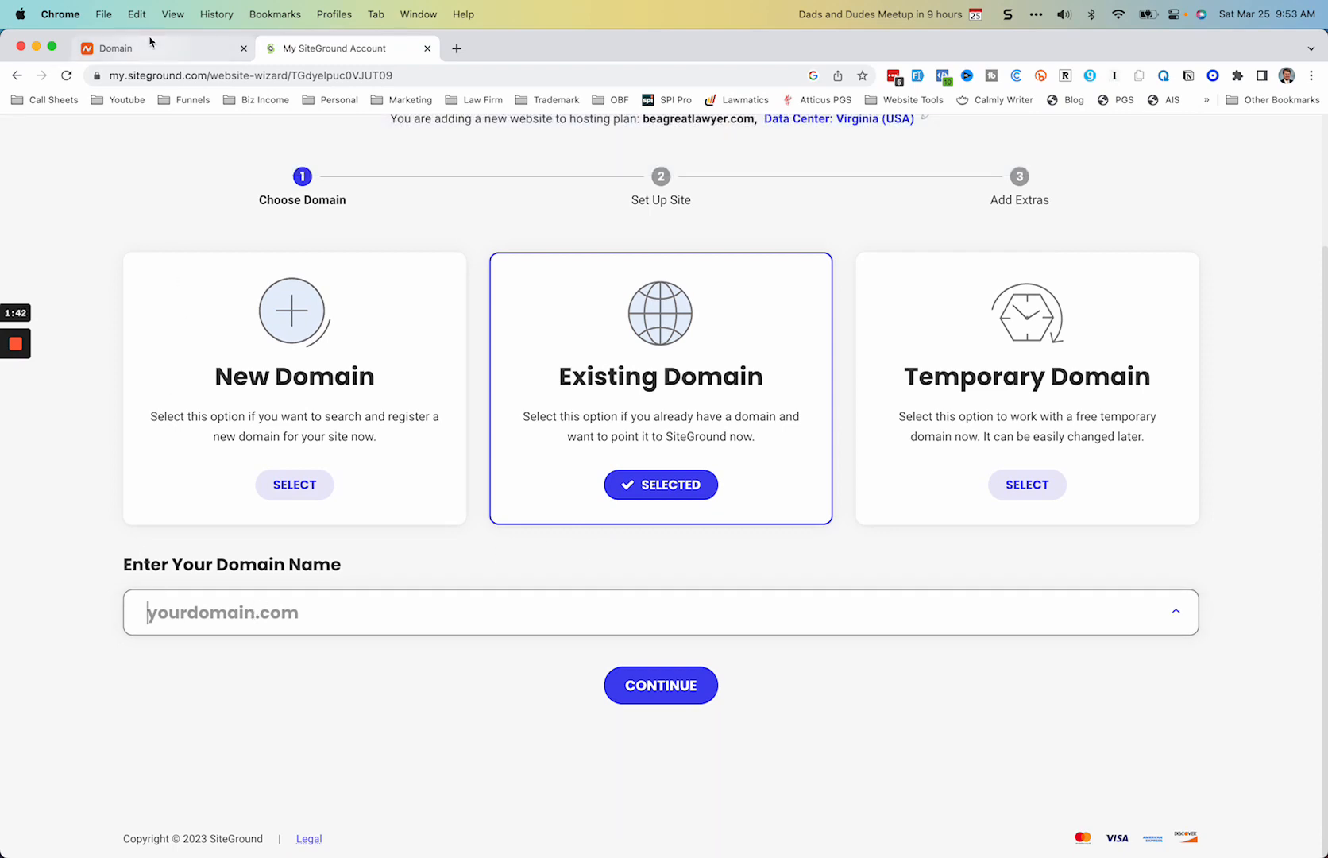
{"action": "left_click", "coordinate": [151, 41]}
{"action": "scroll", "coordinate": [433, 612], "scroll_direction": "down", "scroll_amount": 2}
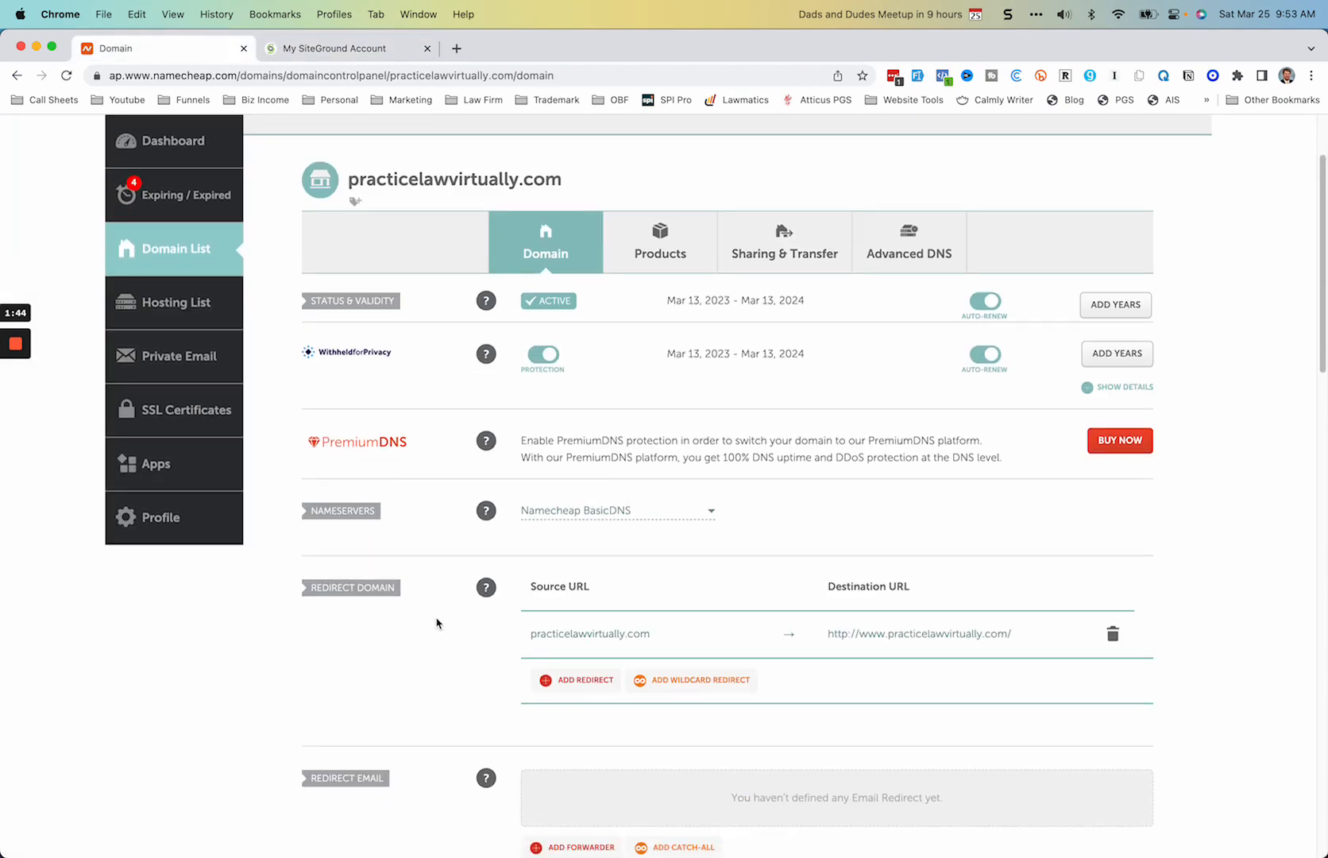
{"action": "scroll", "coordinate": [436, 624], "scroll_direction": "up", "scroll_amount": 1}
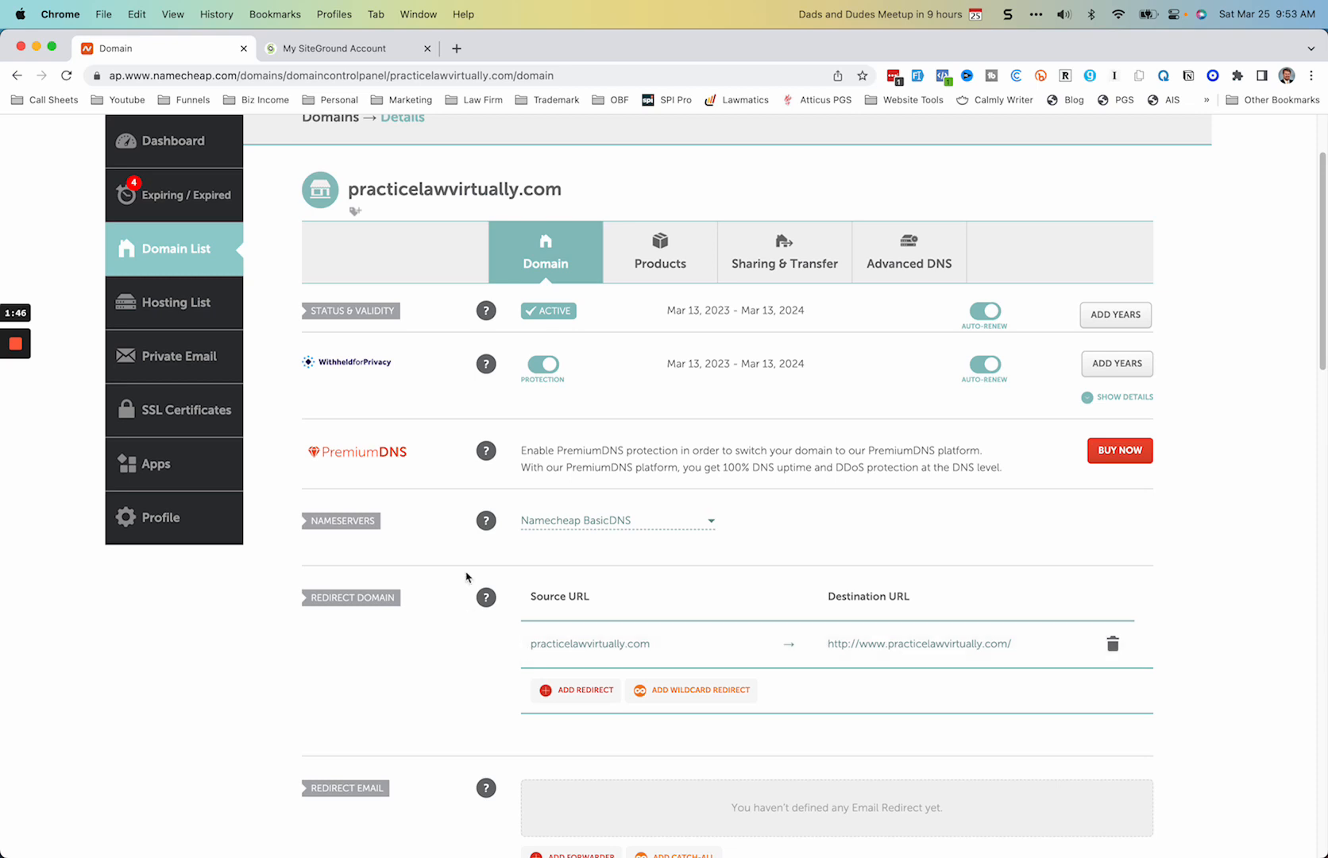
{"action": "left_click_drag", "start_coordinate": [562, 191], "coordinate": [347, 195]}
{"action": "key", "text": "super+c"}
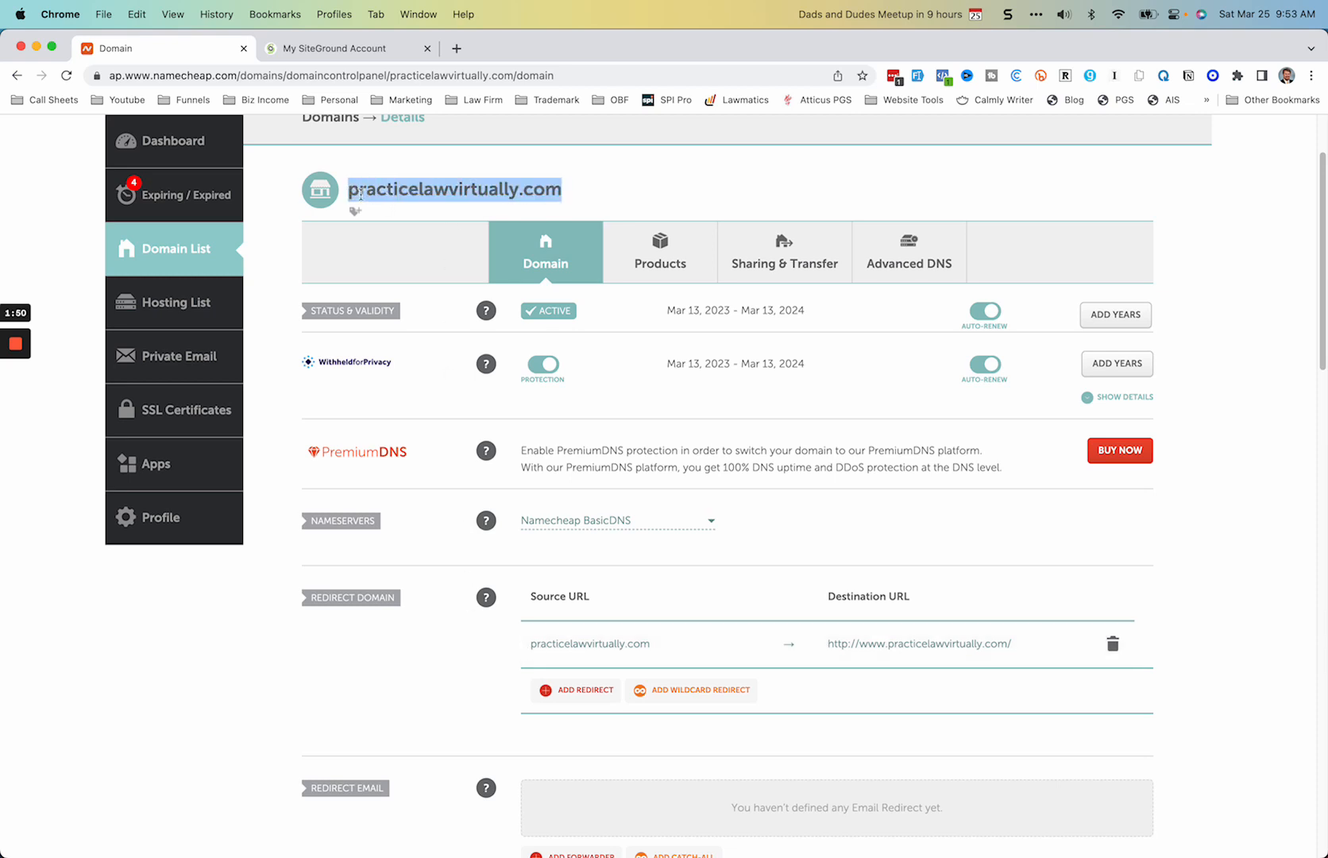
{"action": "left_click", "coordinate": [336, 50]}
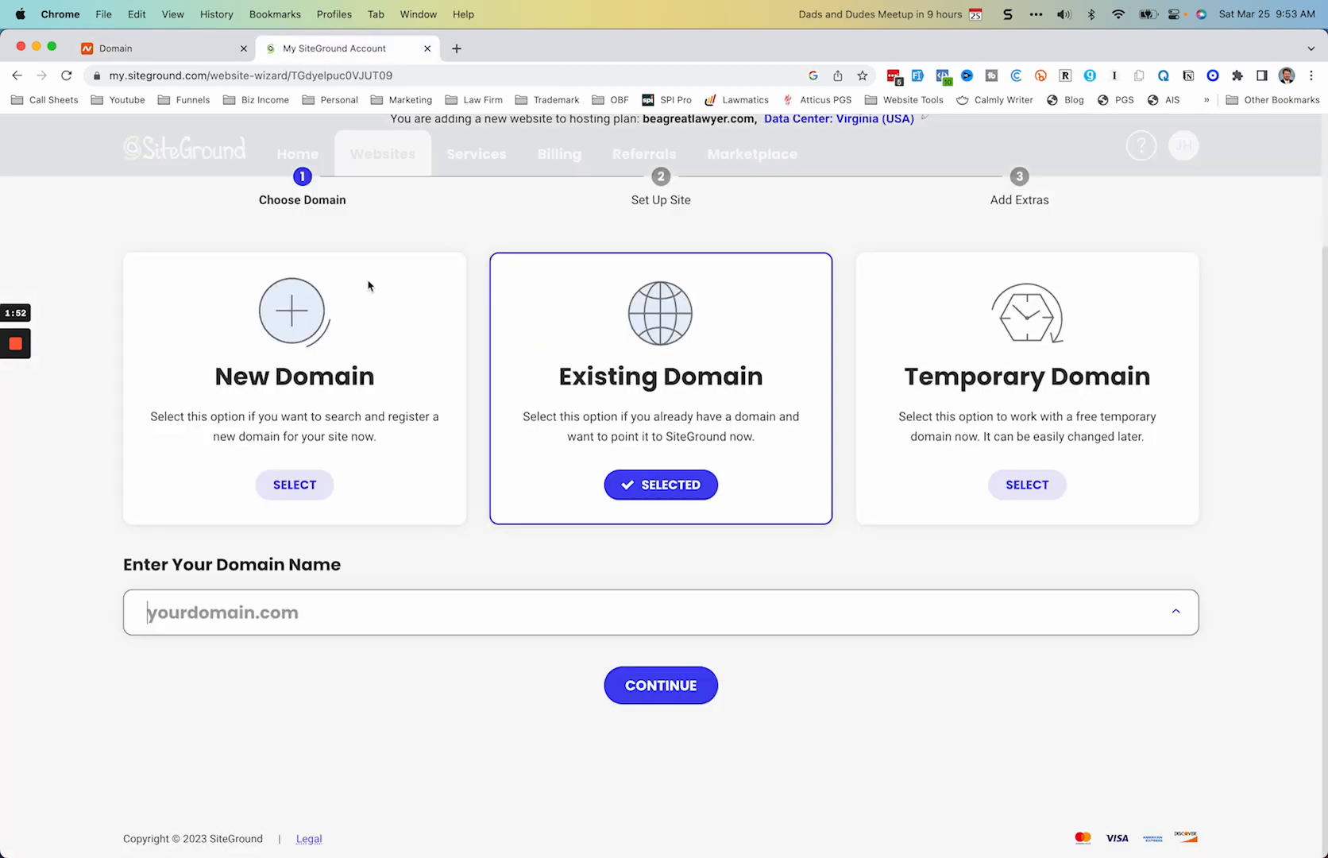
{"action": "left_click", "coordinate": [223, 613]}
{"action": "key", "text": "super+v"}
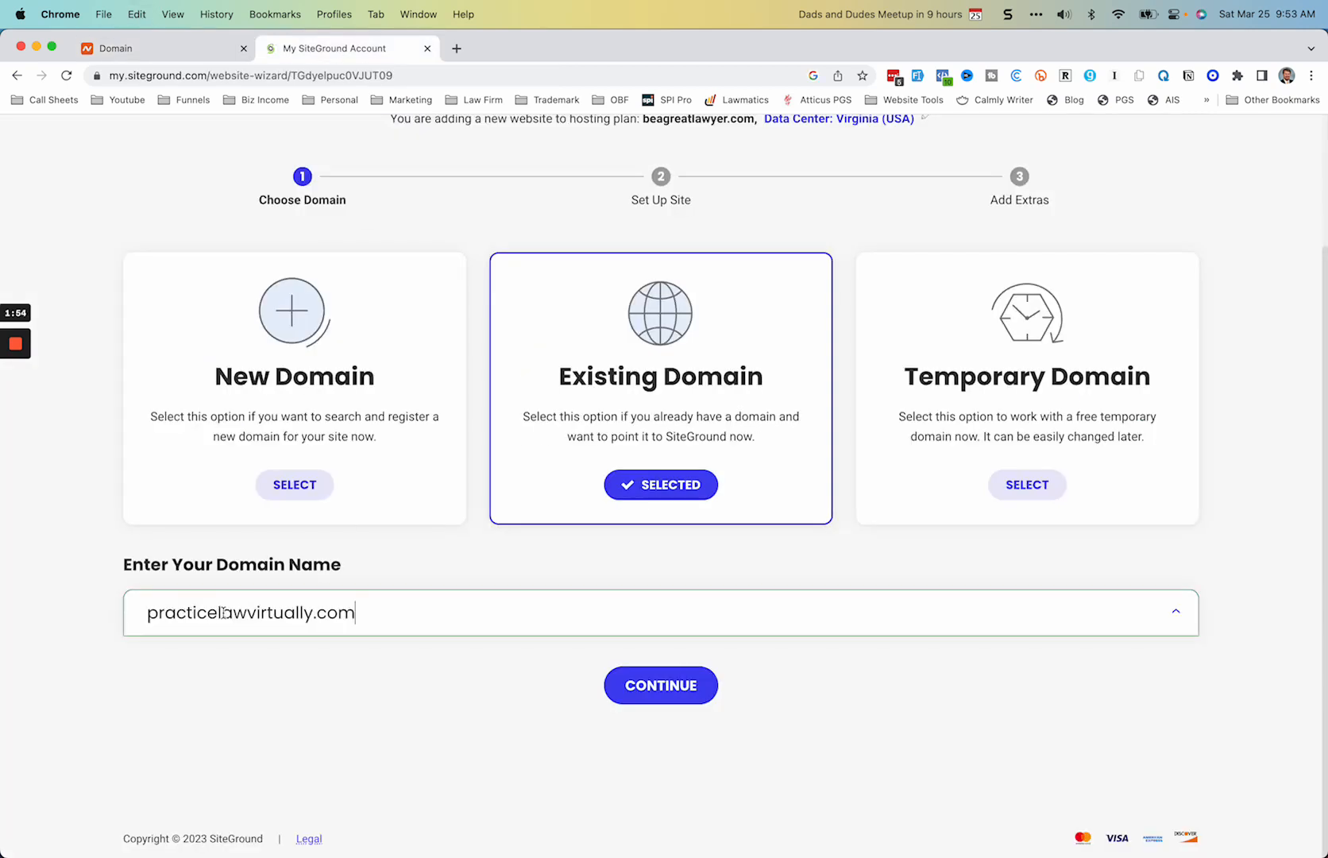
{"action": "left_click", "coordinate": [697, 698]}
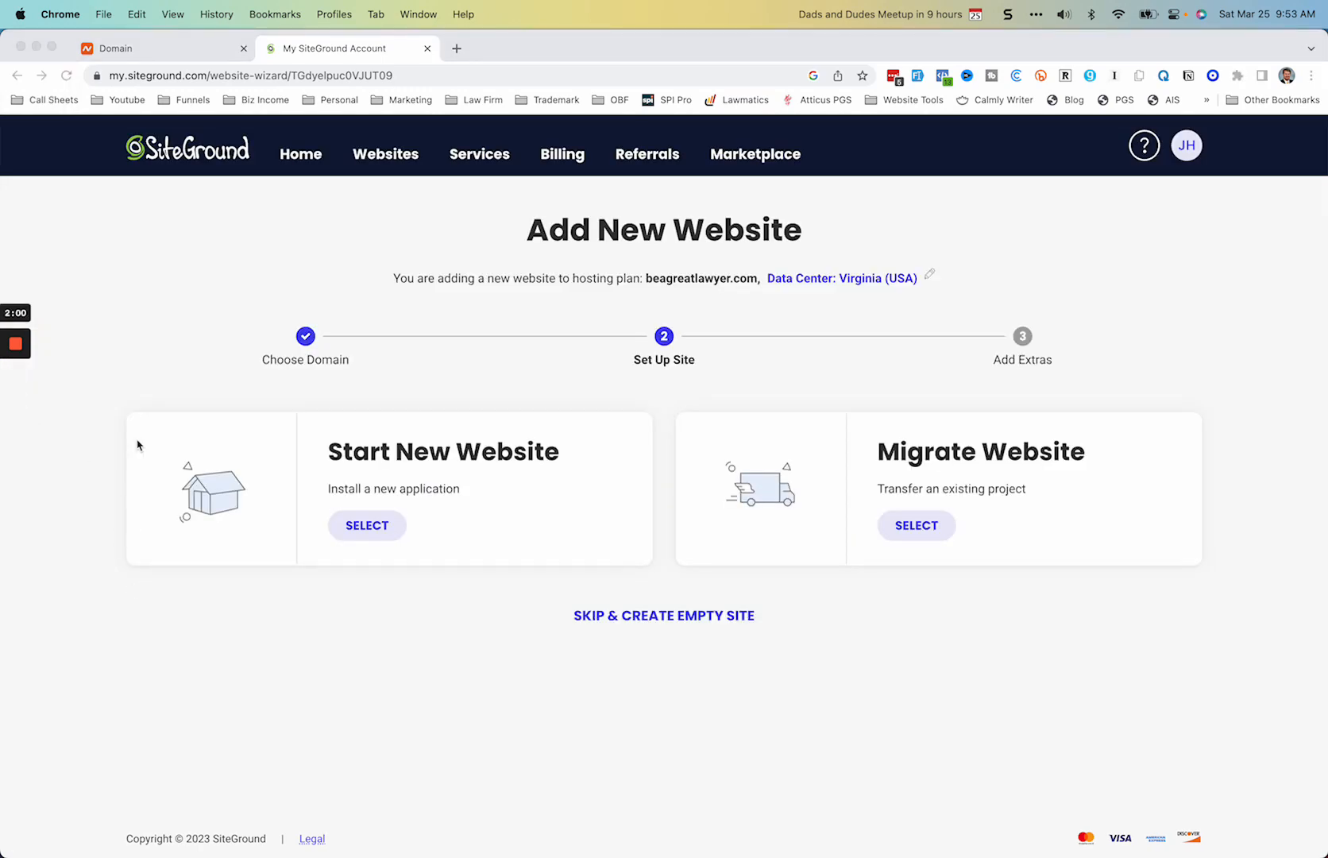
Step: Choose Start New Website with WordPress as the application, and continue with a login e-mail address and password
{"action": "left_click", "coordinate": [370, 531]}
{"action": "left_click", "coordinate": [369, 531]}
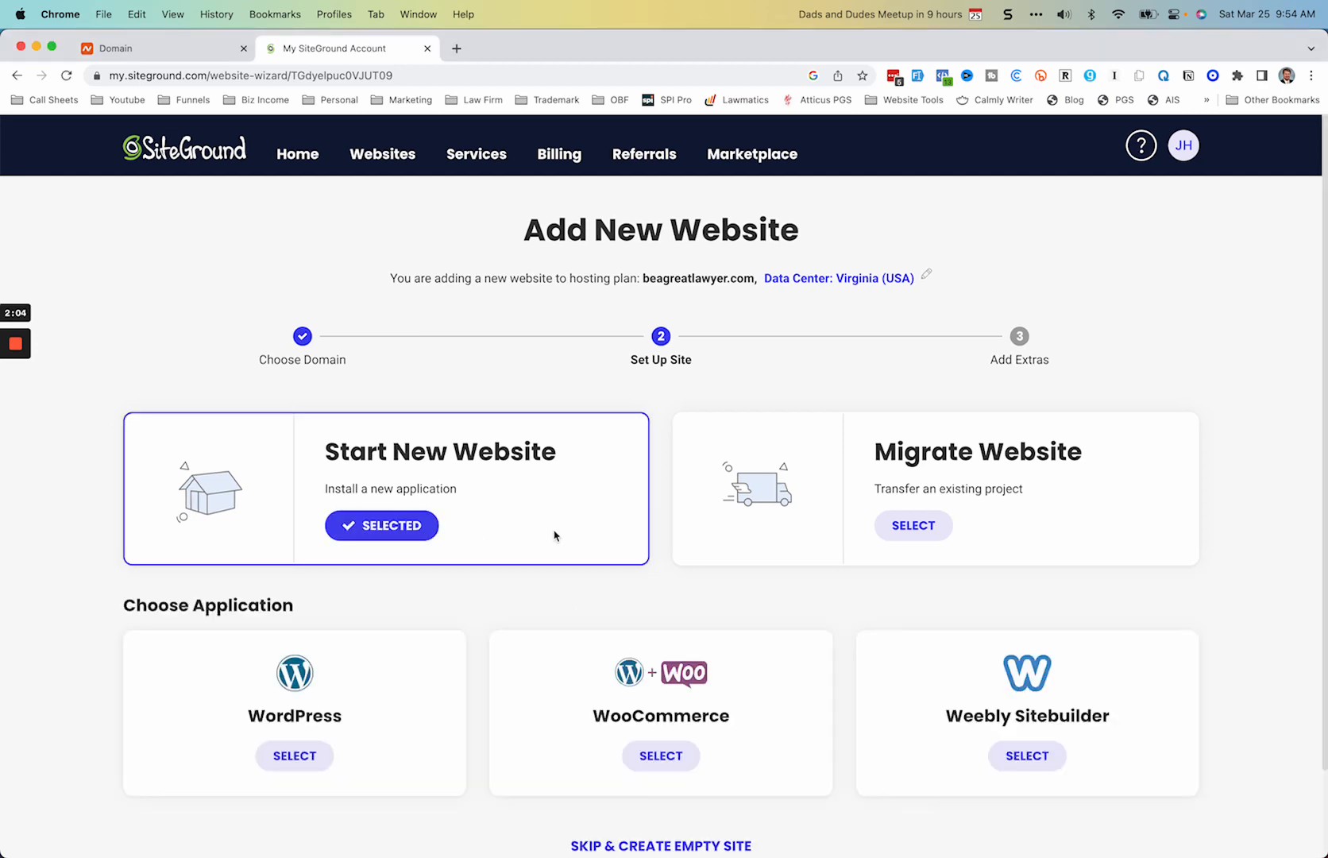
{"action": "scroll", "coordinate": [565, 526], "scroll_direction": "down", "scroll_amount": 2}
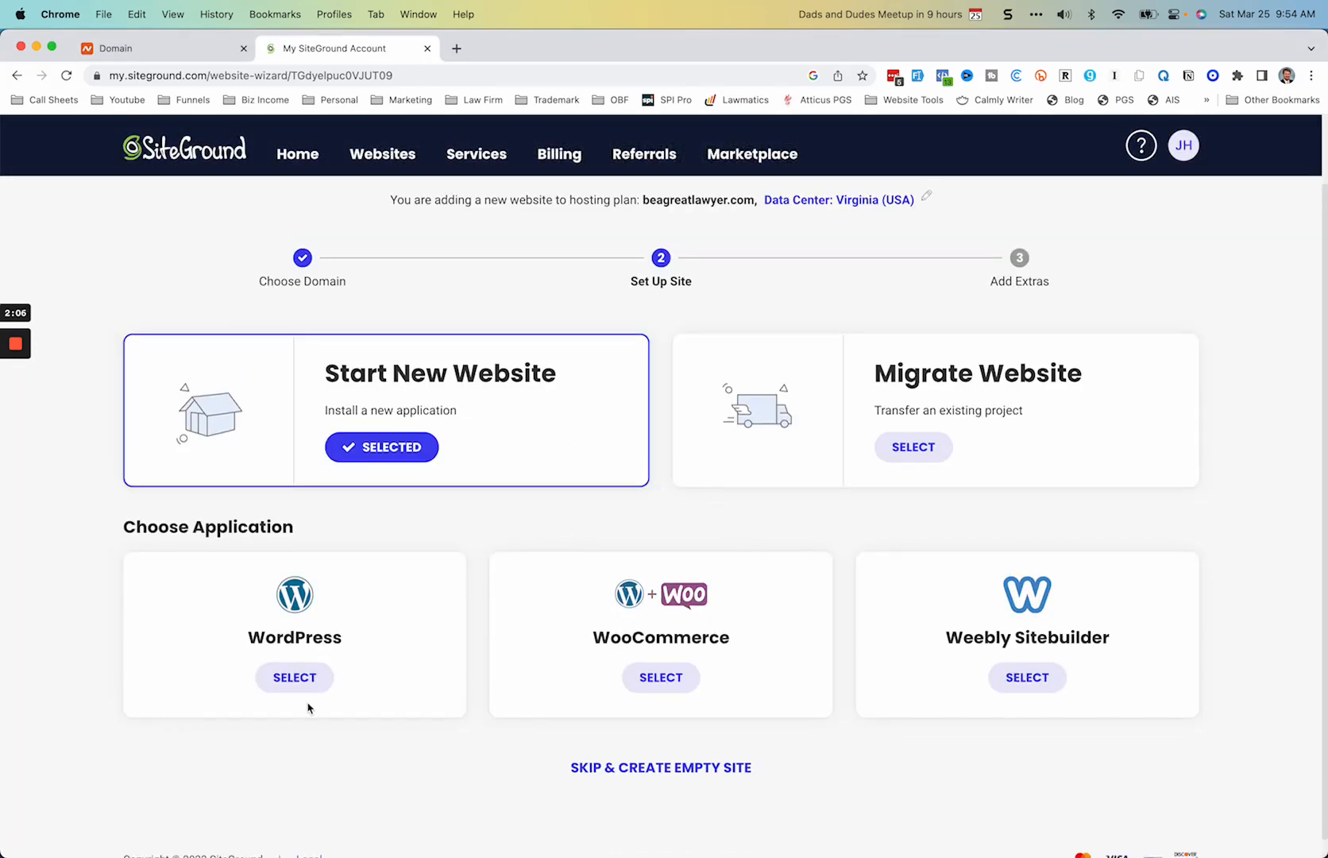
{"action": "left_click", "coordinate": [296, 677]}
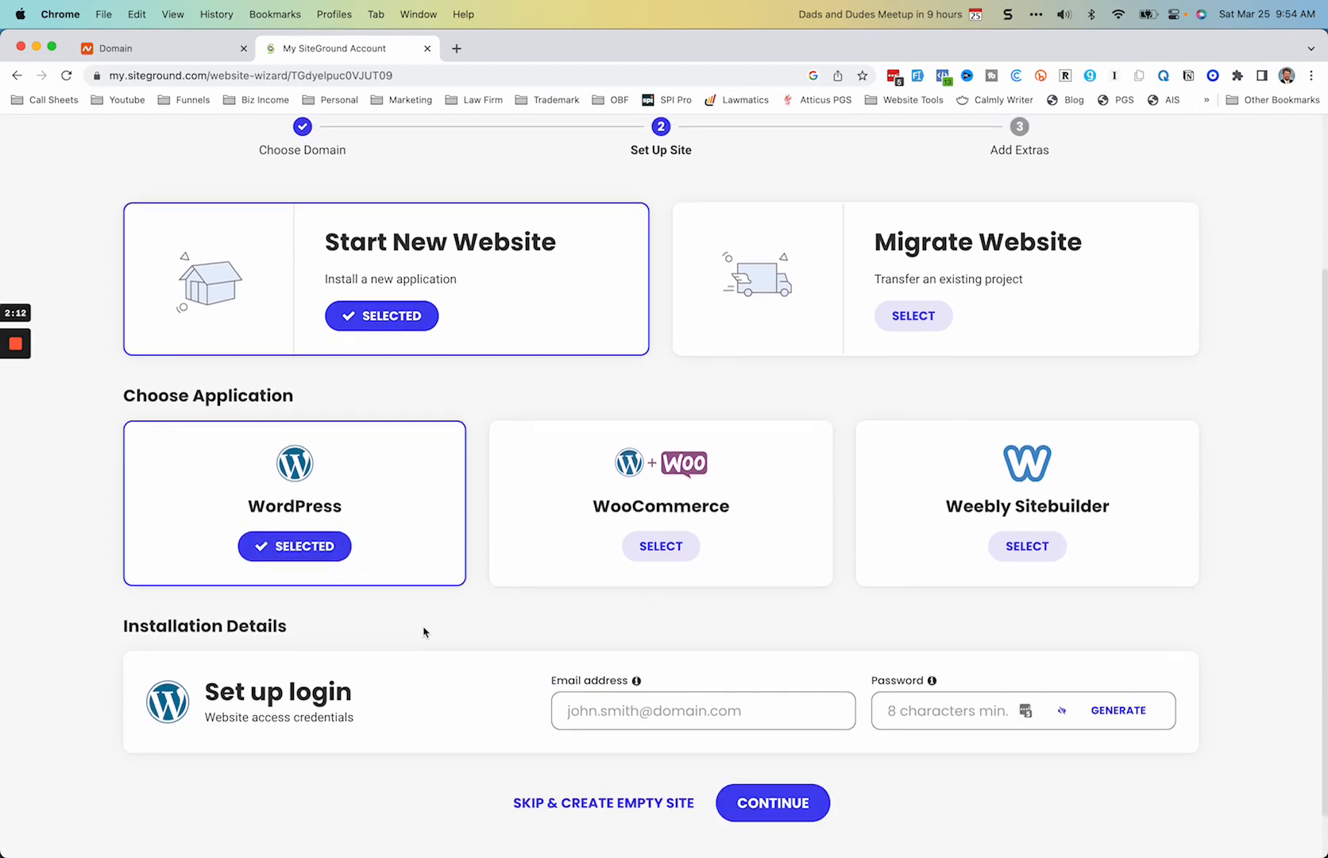
{"action": "scroll", "coordinate": [424, 631], "scroll_direction": "down", "scroll_amount": 2}
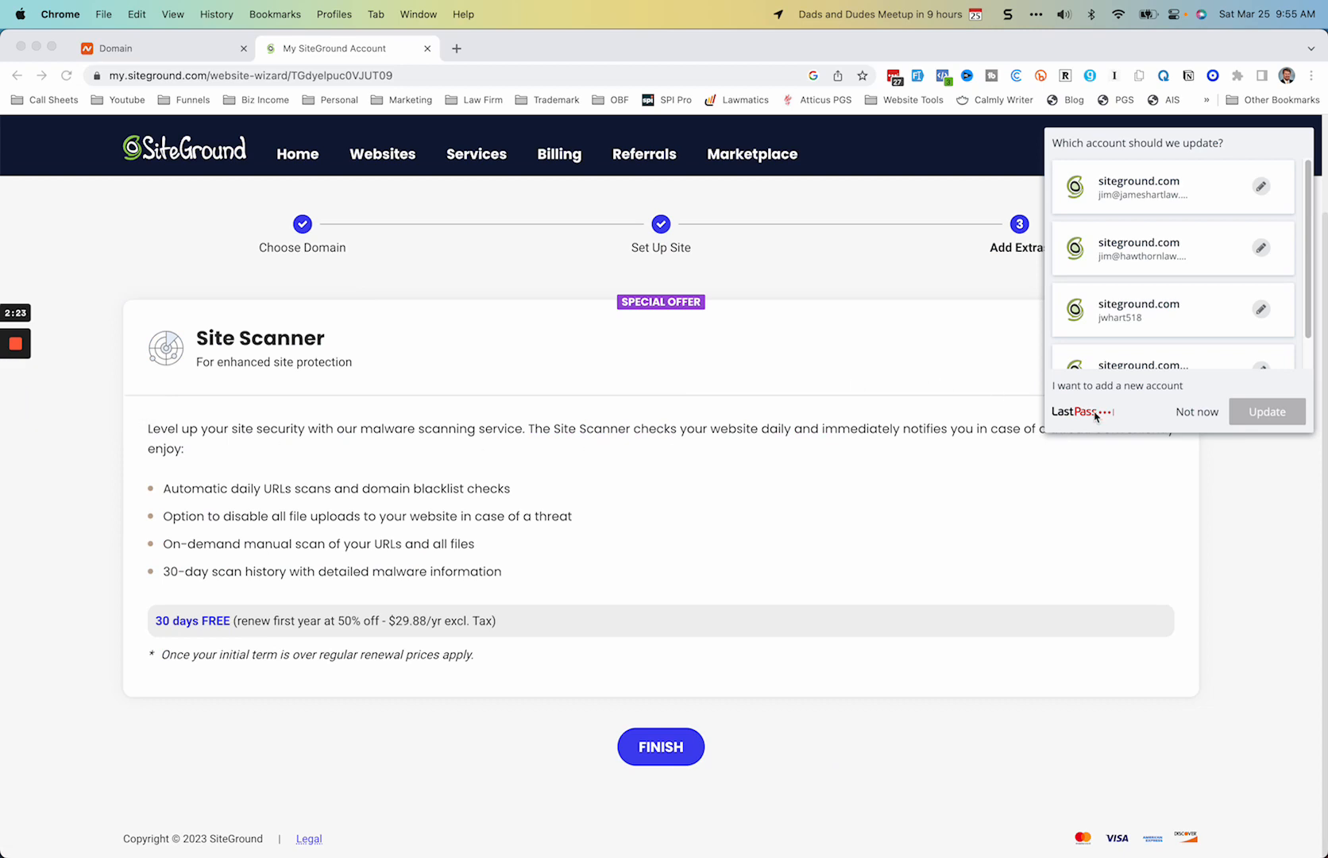
Step: Decline the LastPass account update and finish creating the website without adding Site Scanner
{"action": "left_click", "coordinate": [1209, 416]}
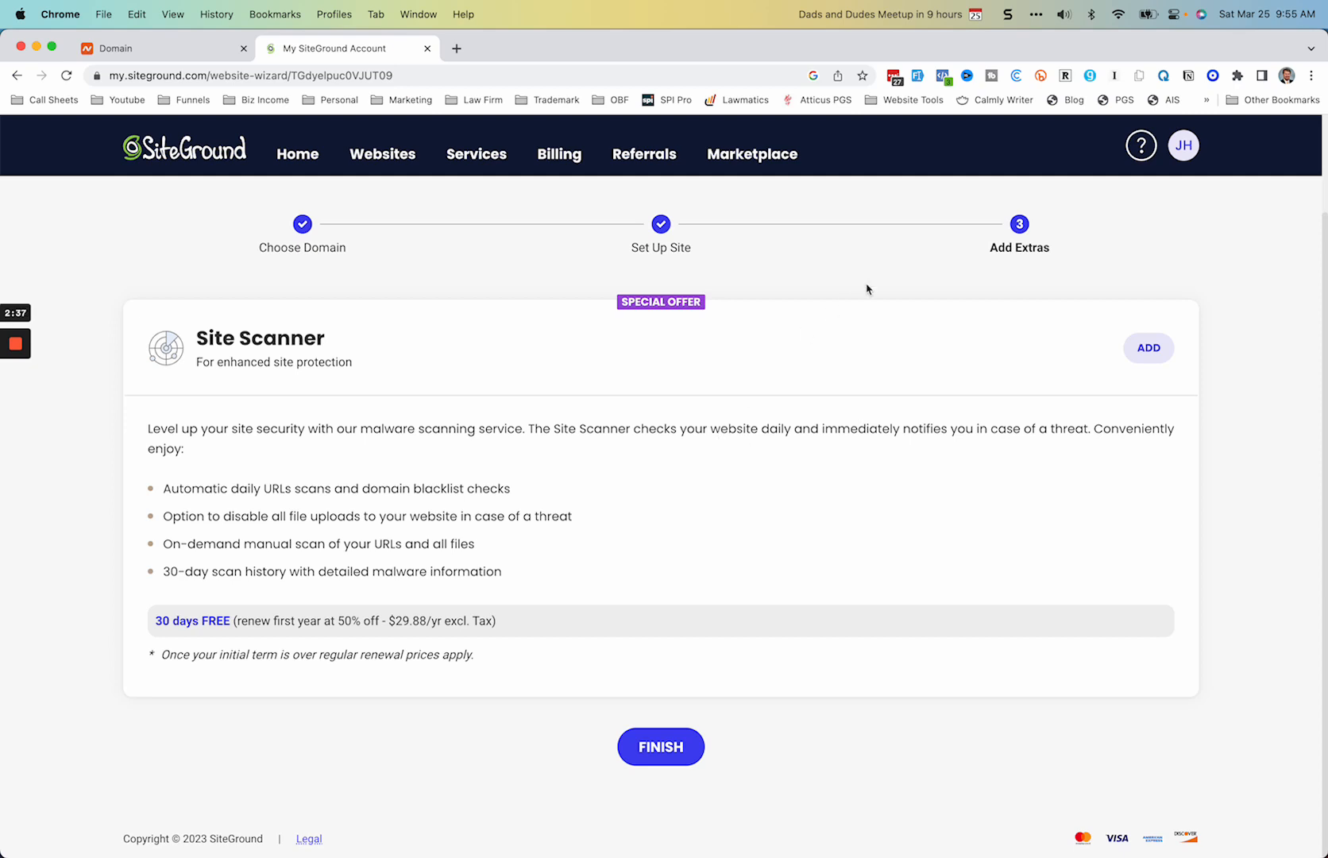
{"action": "left_click", "coordinate": [894, 76]}
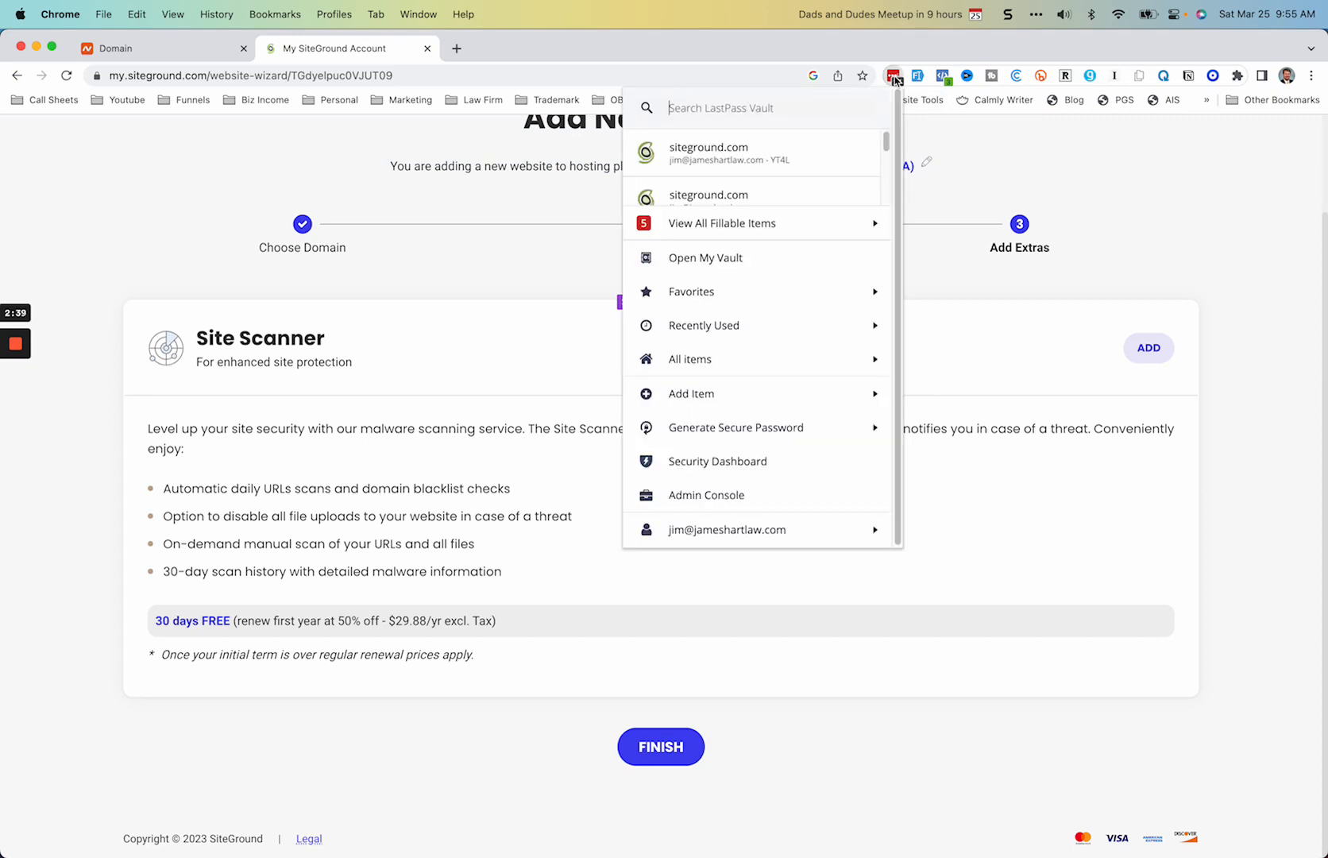
{"action": "left_click", "coordinate": [893, 76]}
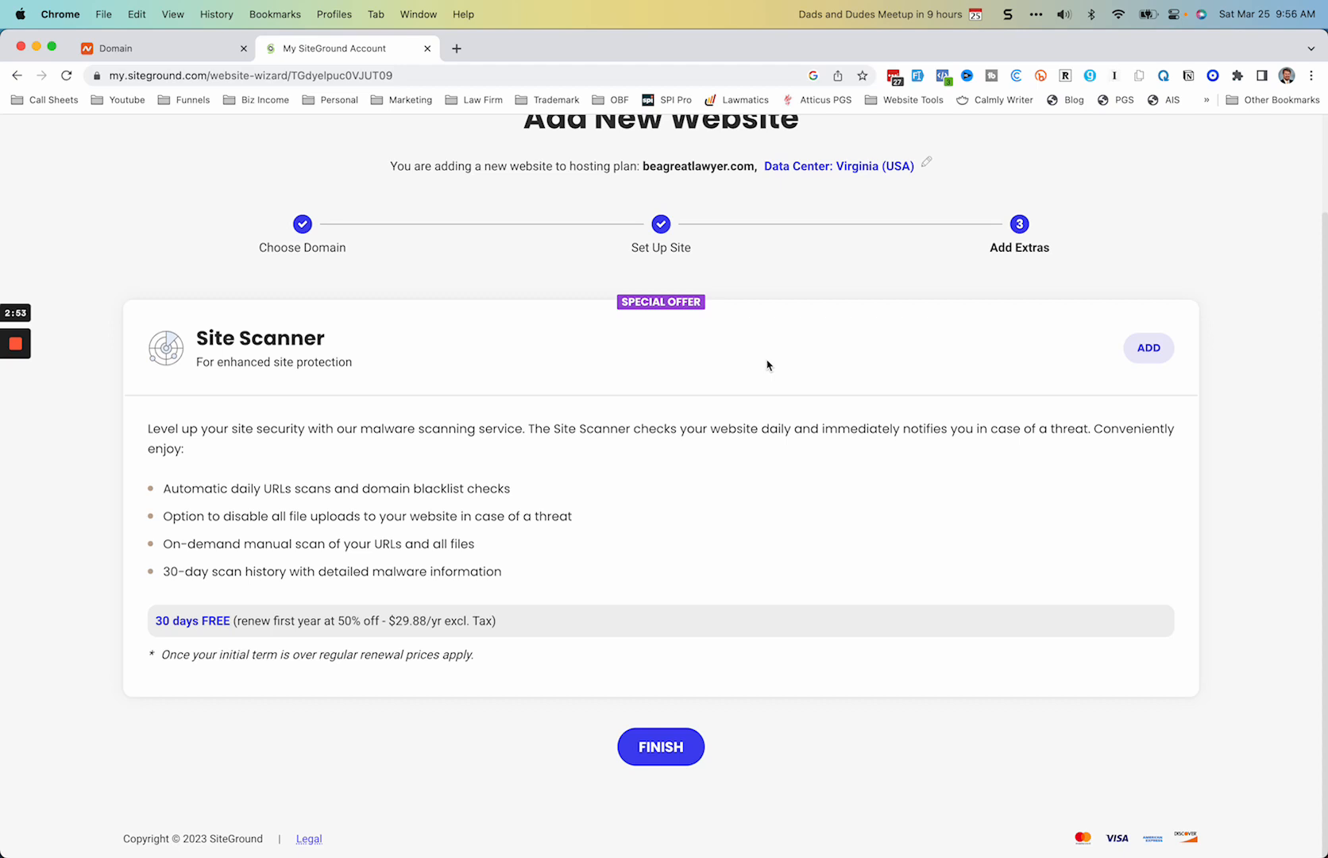
{"action": "left_click", "coordinate": [670, 752]}
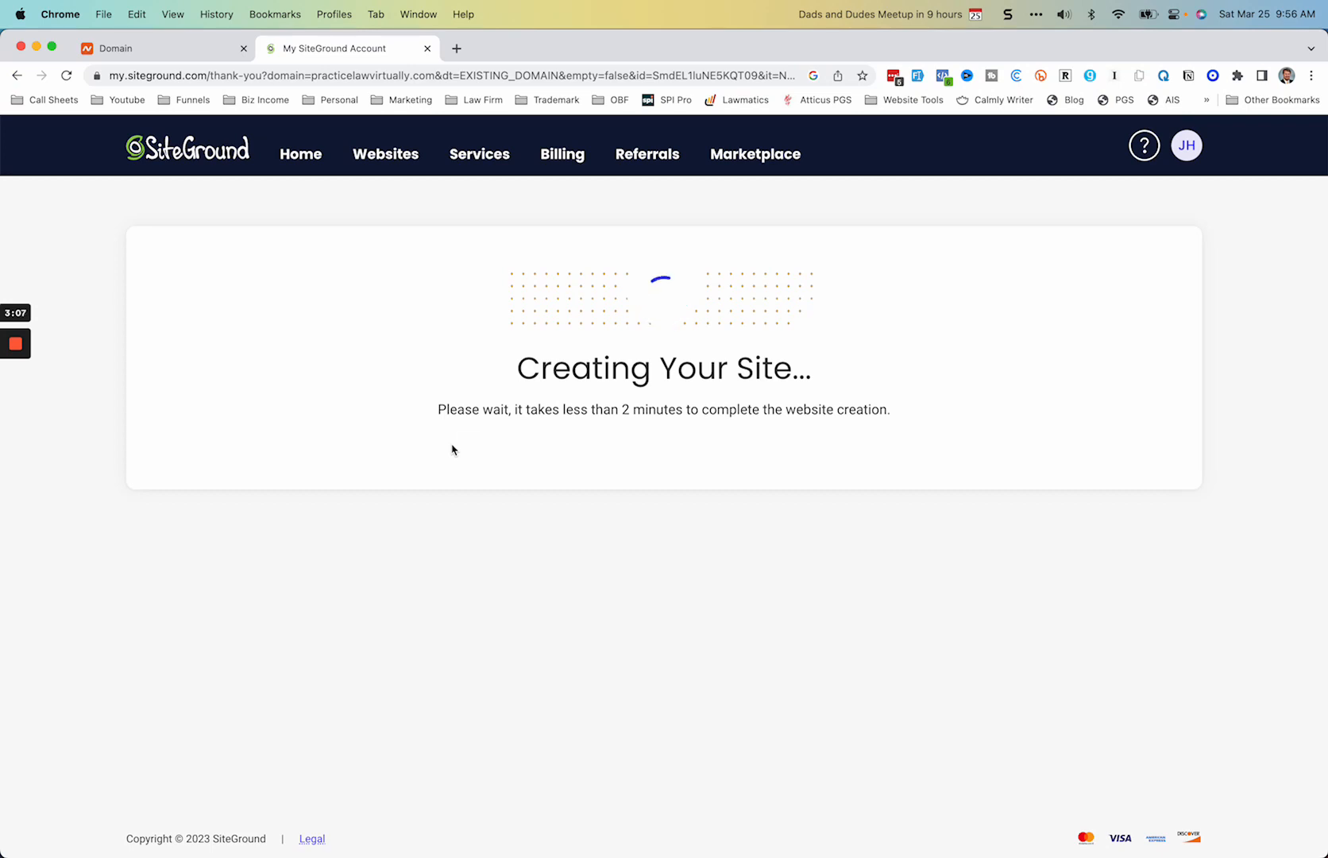
Step: Copy the first nameserver, NS1.SITEGROUND.NET, from SiteGround's Point Your Domain details
{"action": "mouse_move", "coordinate": [4, 378]}
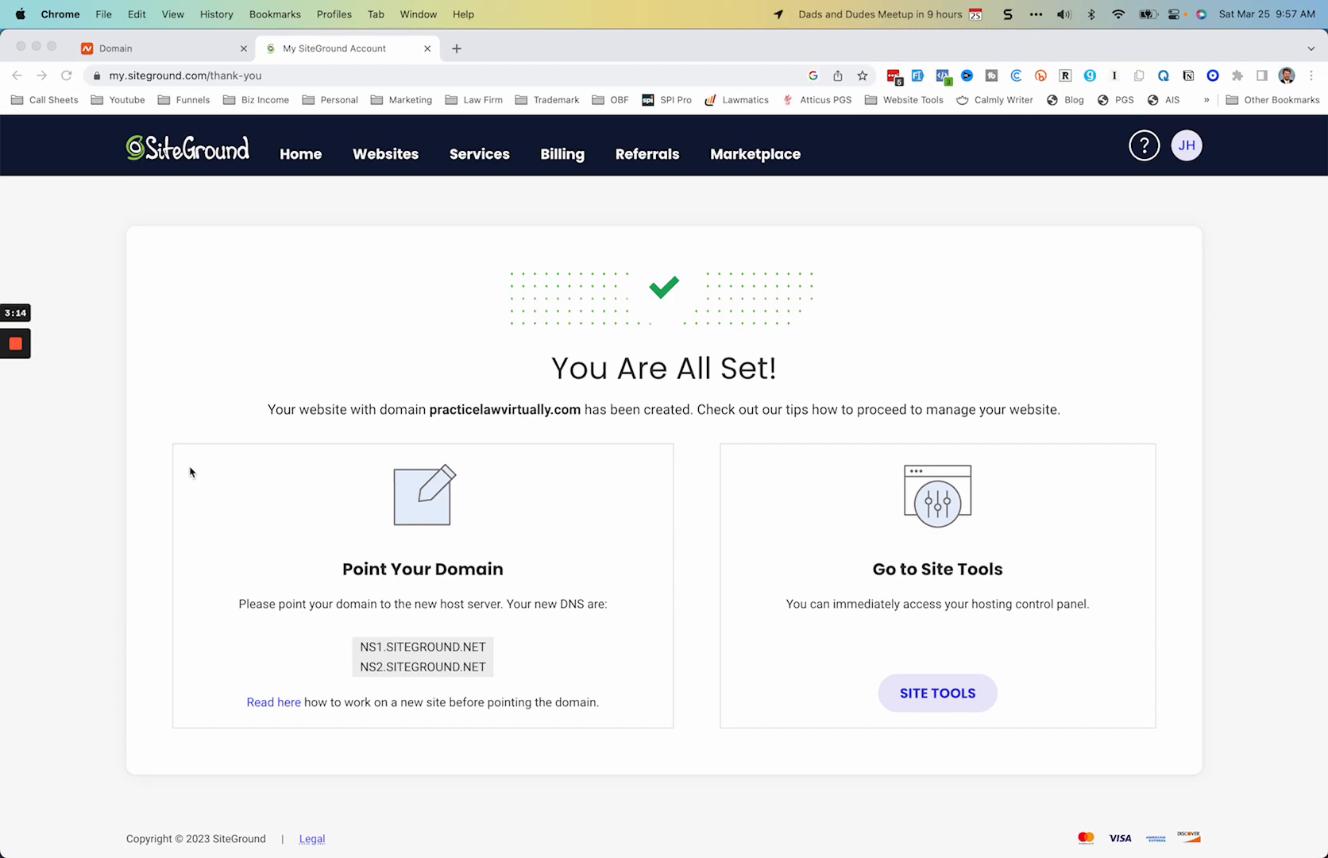
{"action": "left_click", "coordinate": [165, 54]}
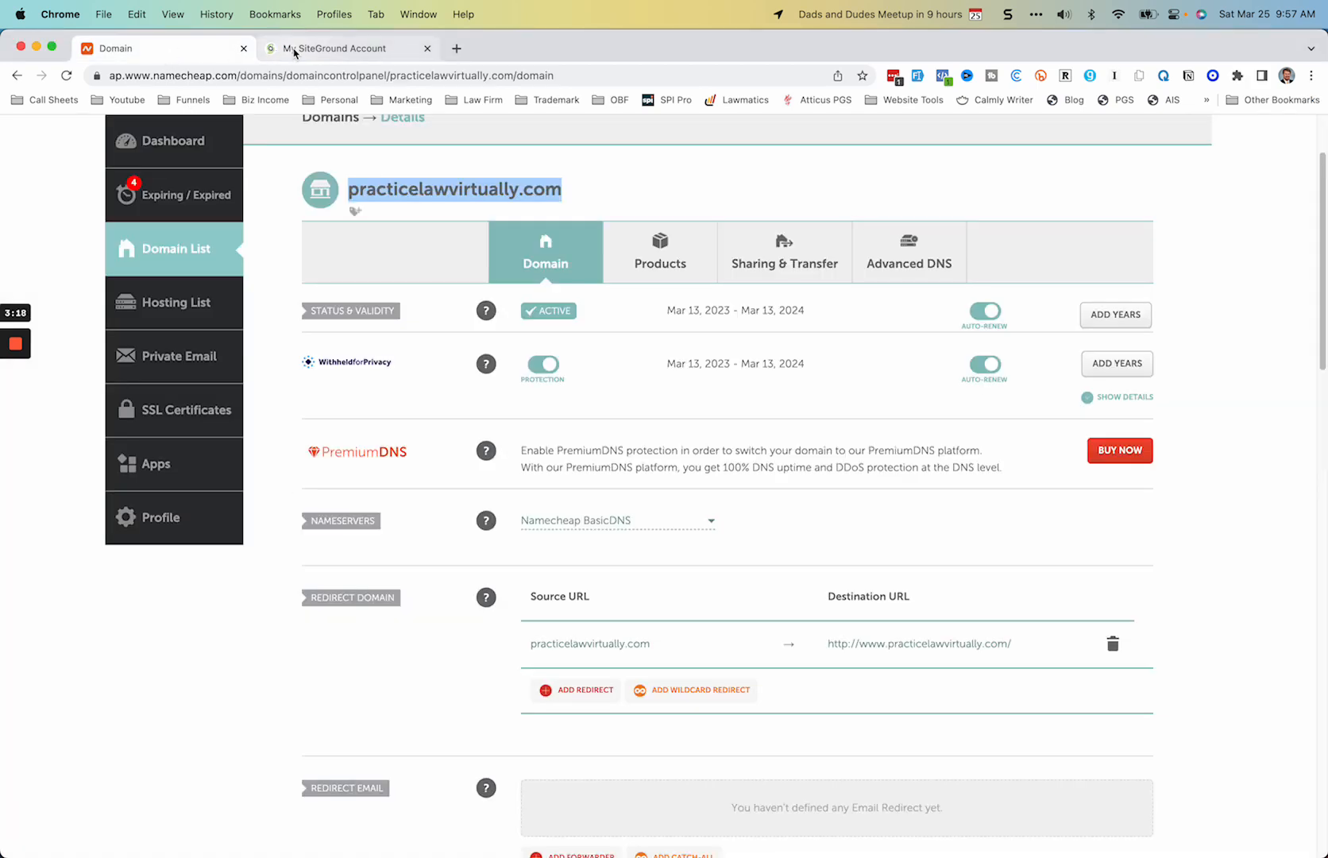
{"action": "left_click", "coordinate": [295, 54]}
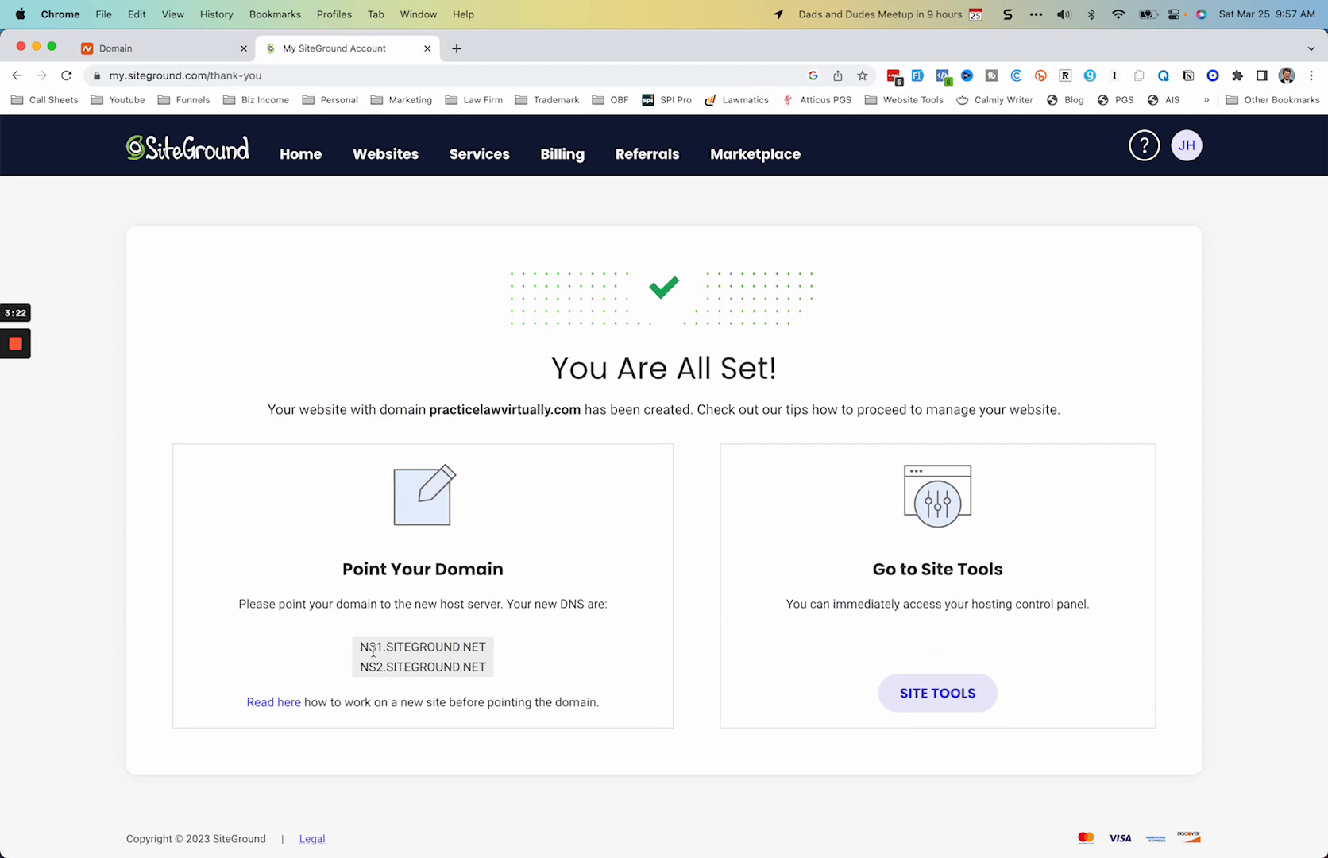
{"action": "left_click_drag", "start_coordinate": [360, 650], "coordinate": [492, 649]}
{"action": "key", "text": "super+c"}
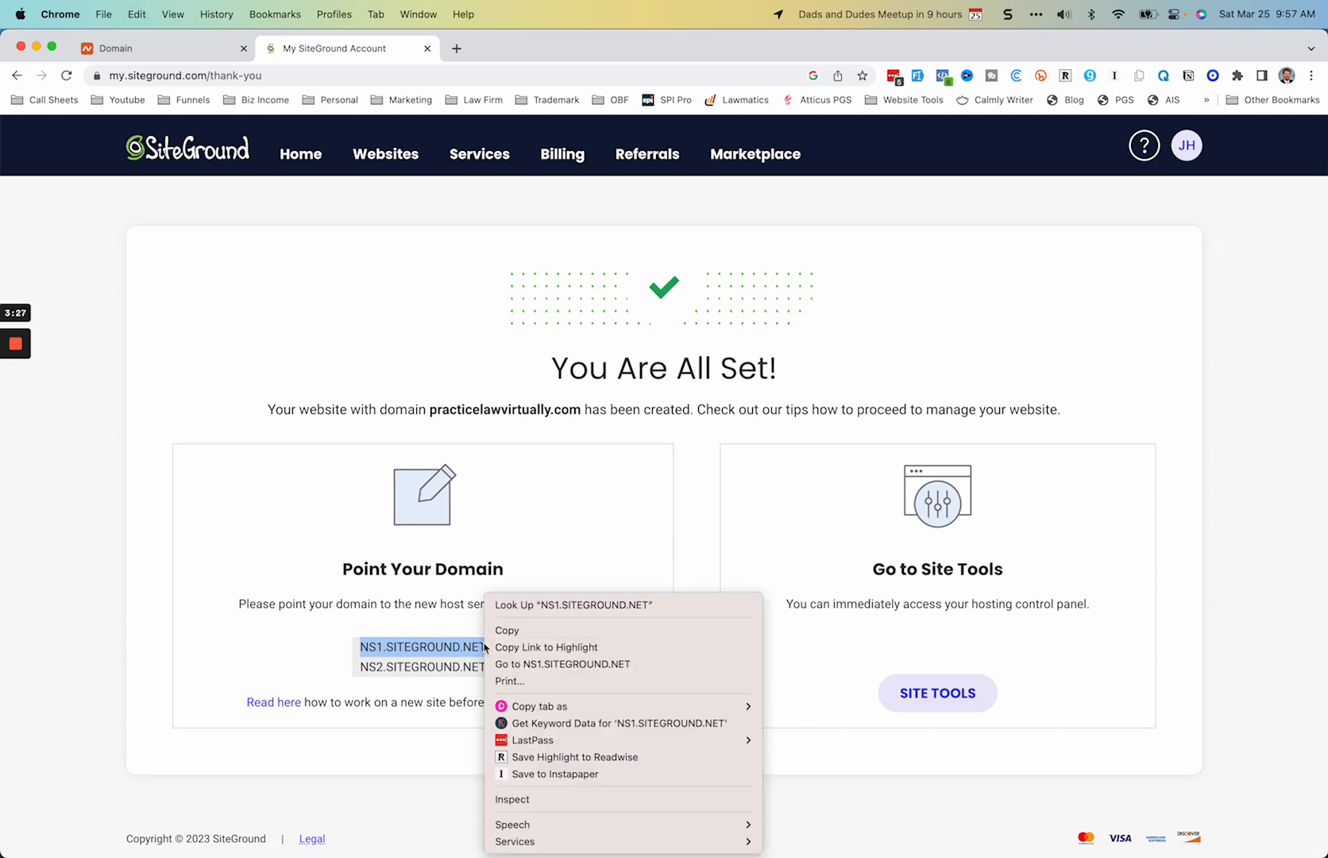
{"action": "left_click", "coordinate": [533, 630]}
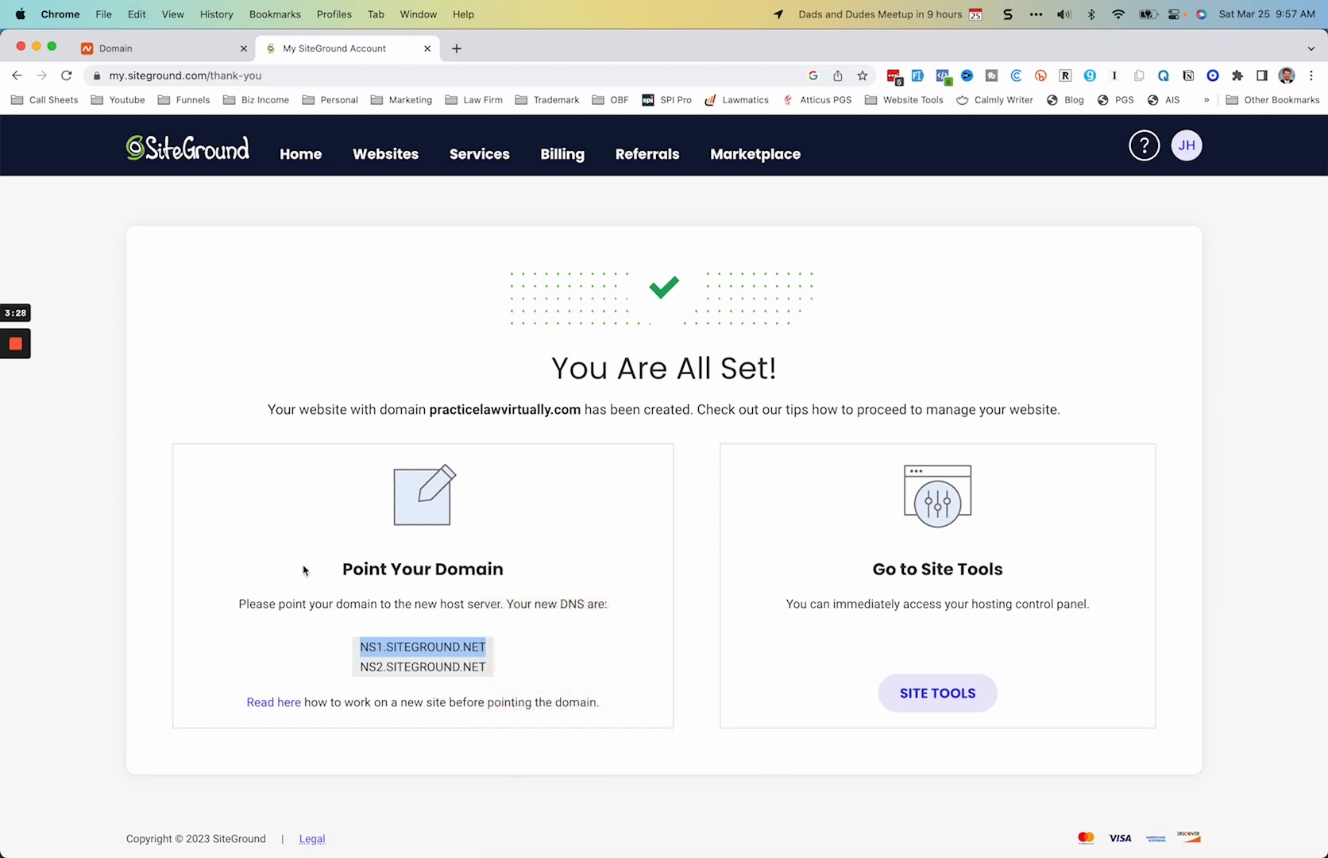
Step: Switch practicelawvirtually.com's nameservers on Namecheap to Custom DNS and enter NS1.SITEGROUND.NET as the first nameserver
{"action": "left_click", "coordinate": [162, 50]}
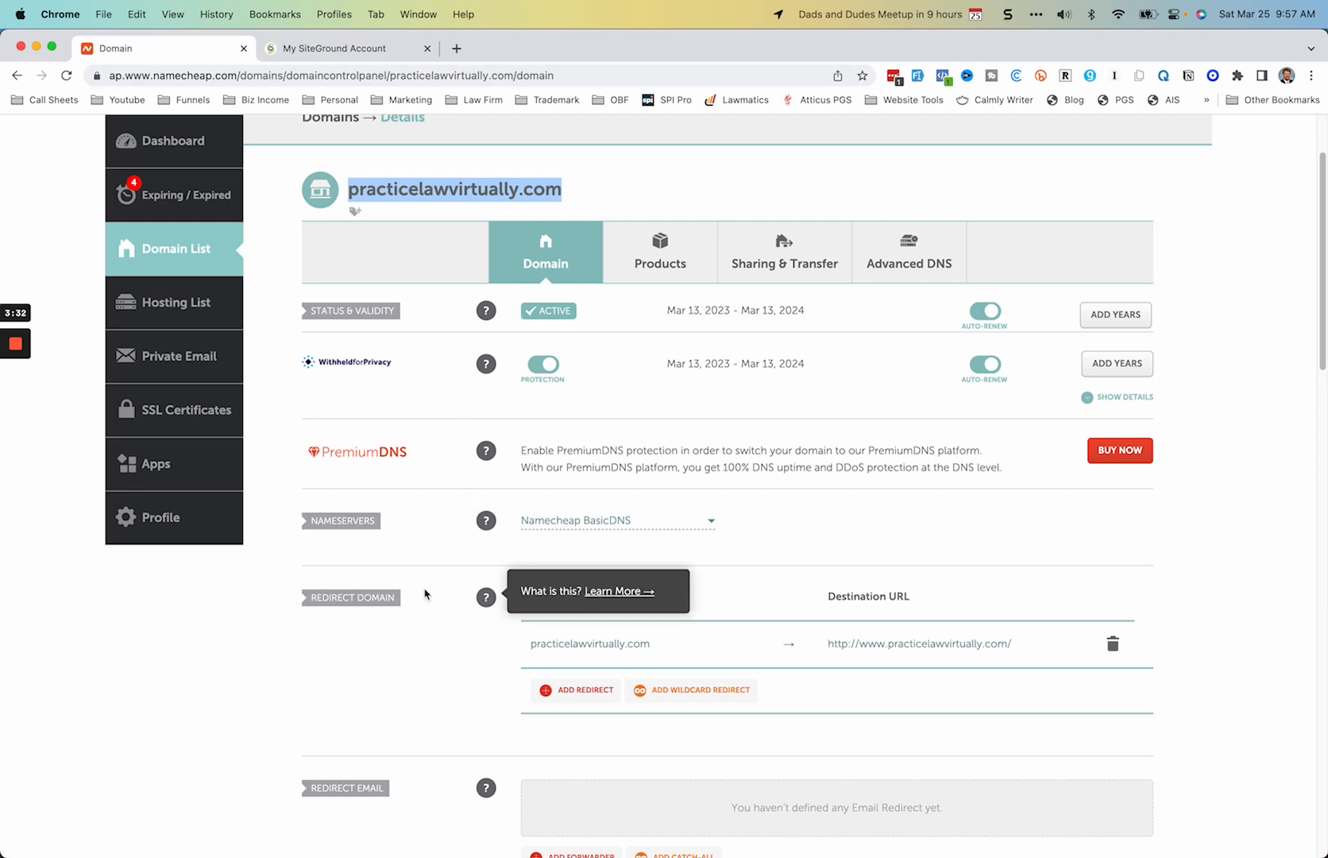
{"action": "left_click", "coordinate": [688, 523]}
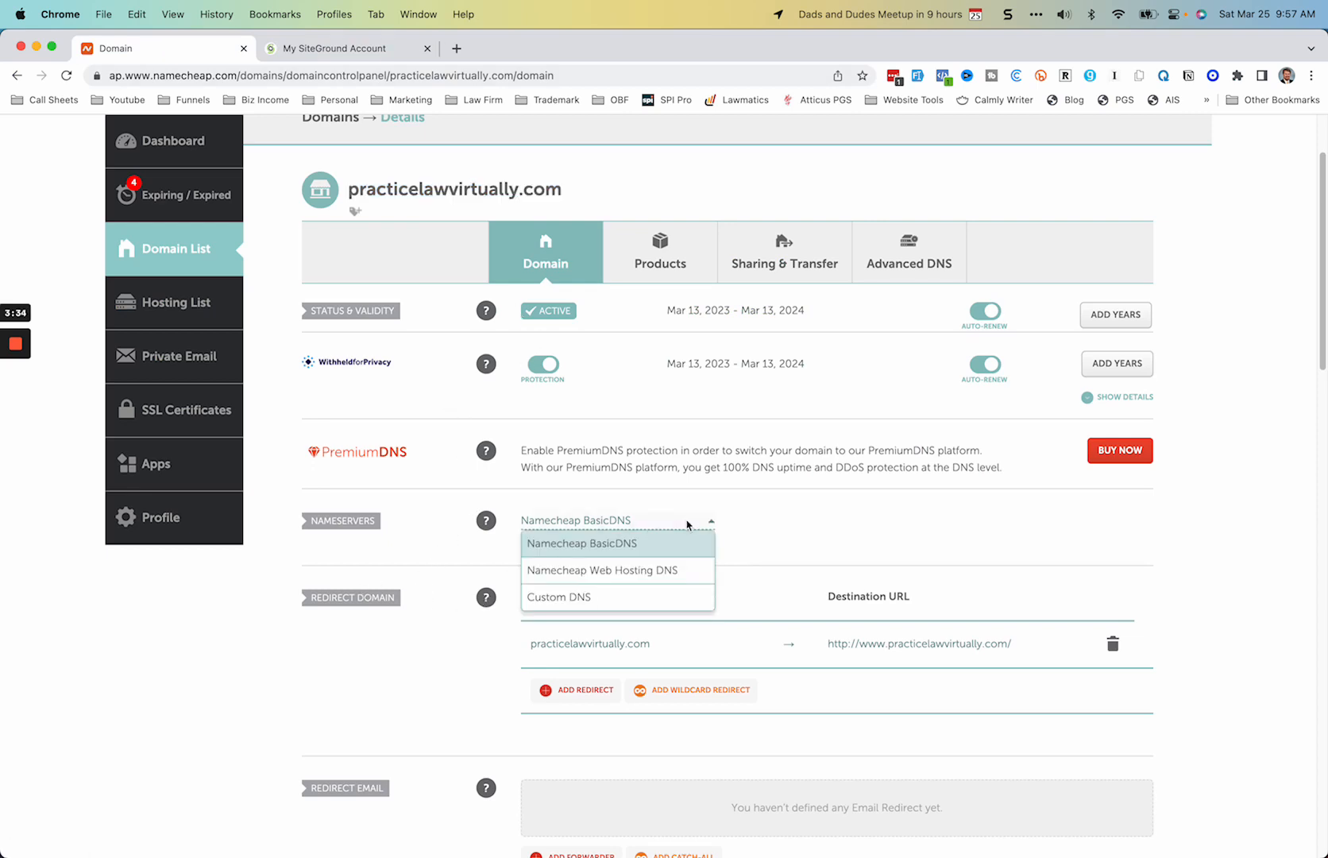
{"action": "left_click", "coordinate": [591, 597]}
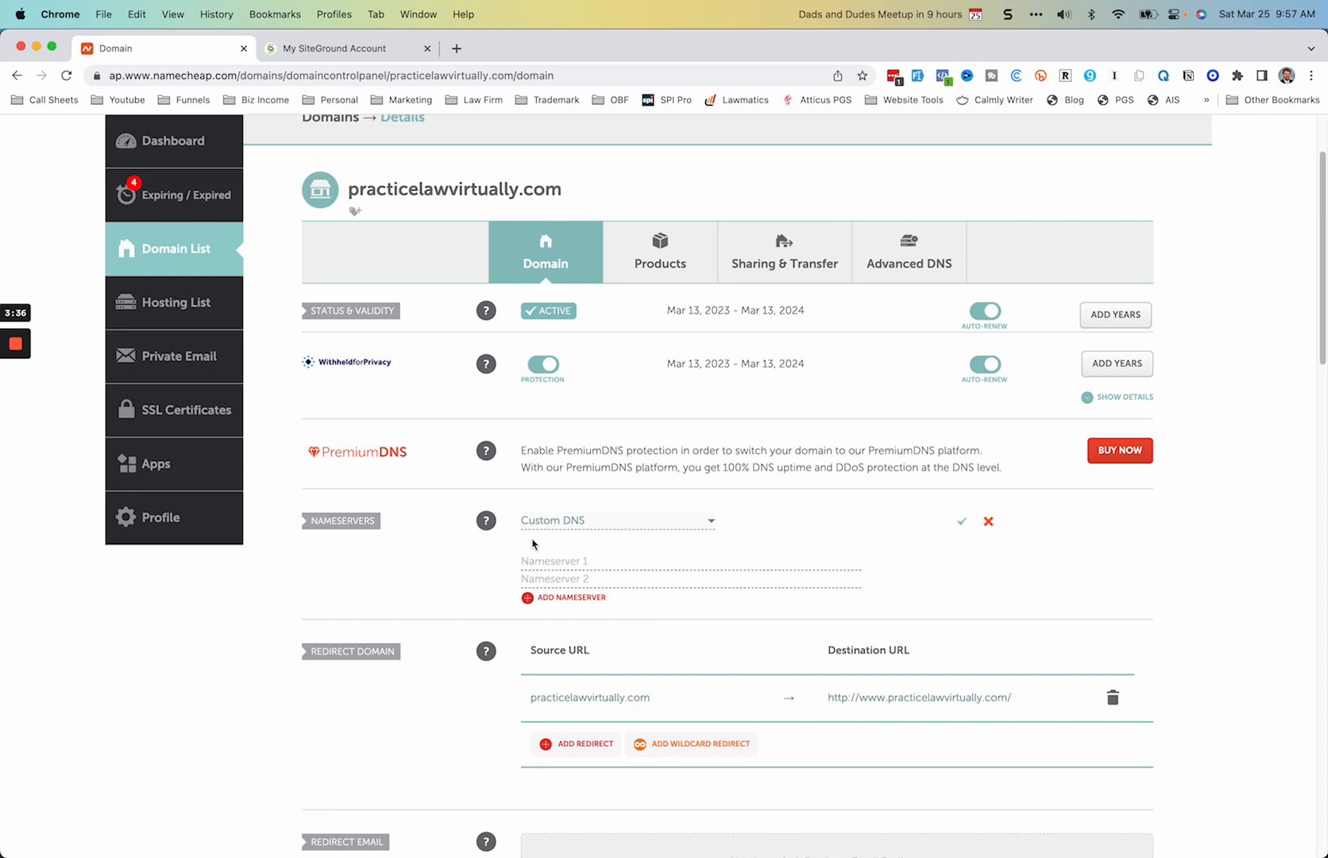
{"action": "key", "text": "super+v"}
Step: Copy NS2.SITEGROUND.NET from SiteGround into Namecheap as the second nameserver and save the nameserver change
{"action": "left_click", "coordinate": [284, 49]}
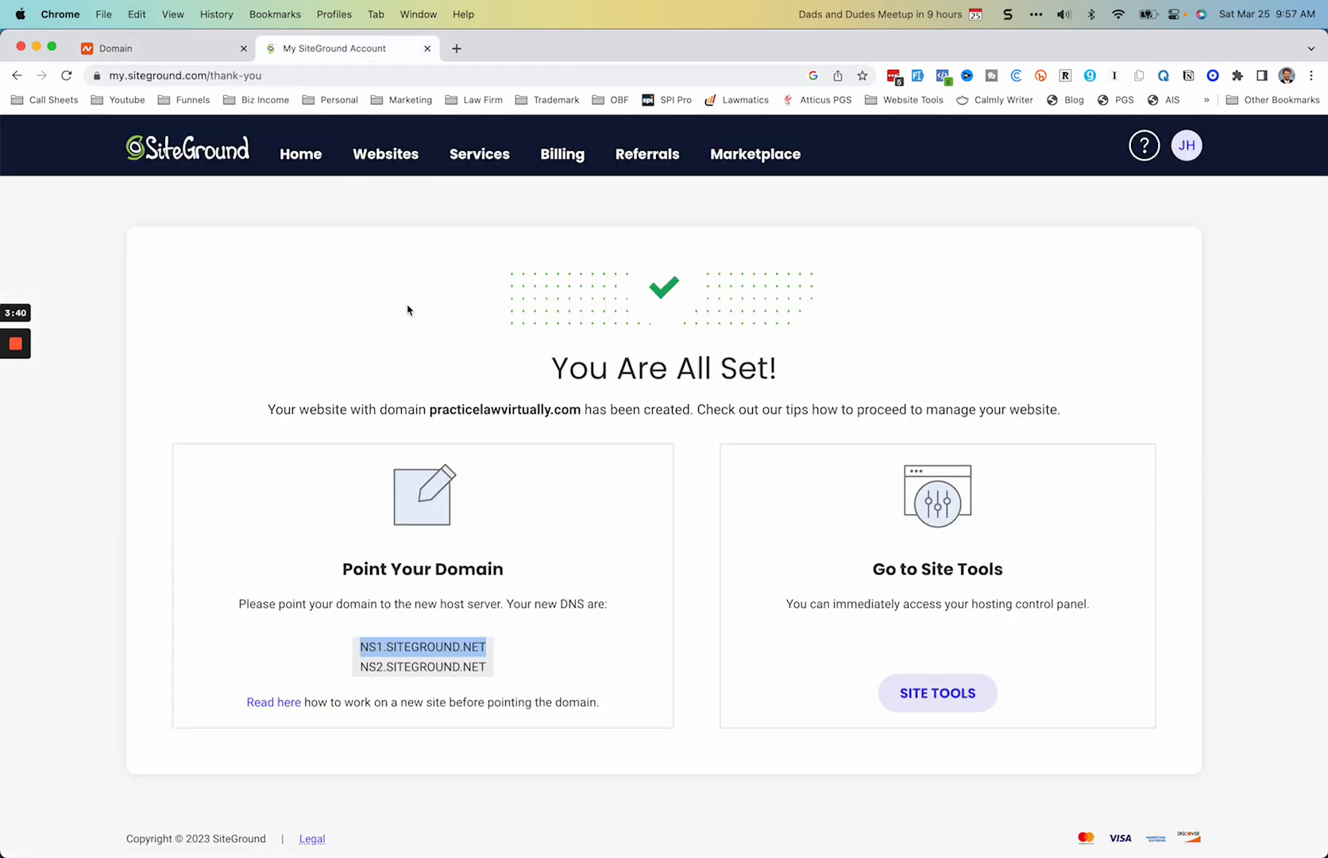
{"action": "left_click", "coordinate": [362, 688]}
{"action": "left_click_drag", "start_coordinate": [362, 669], "coordinate": [492, 675]}
{"action": "key", "text": "super+c"}
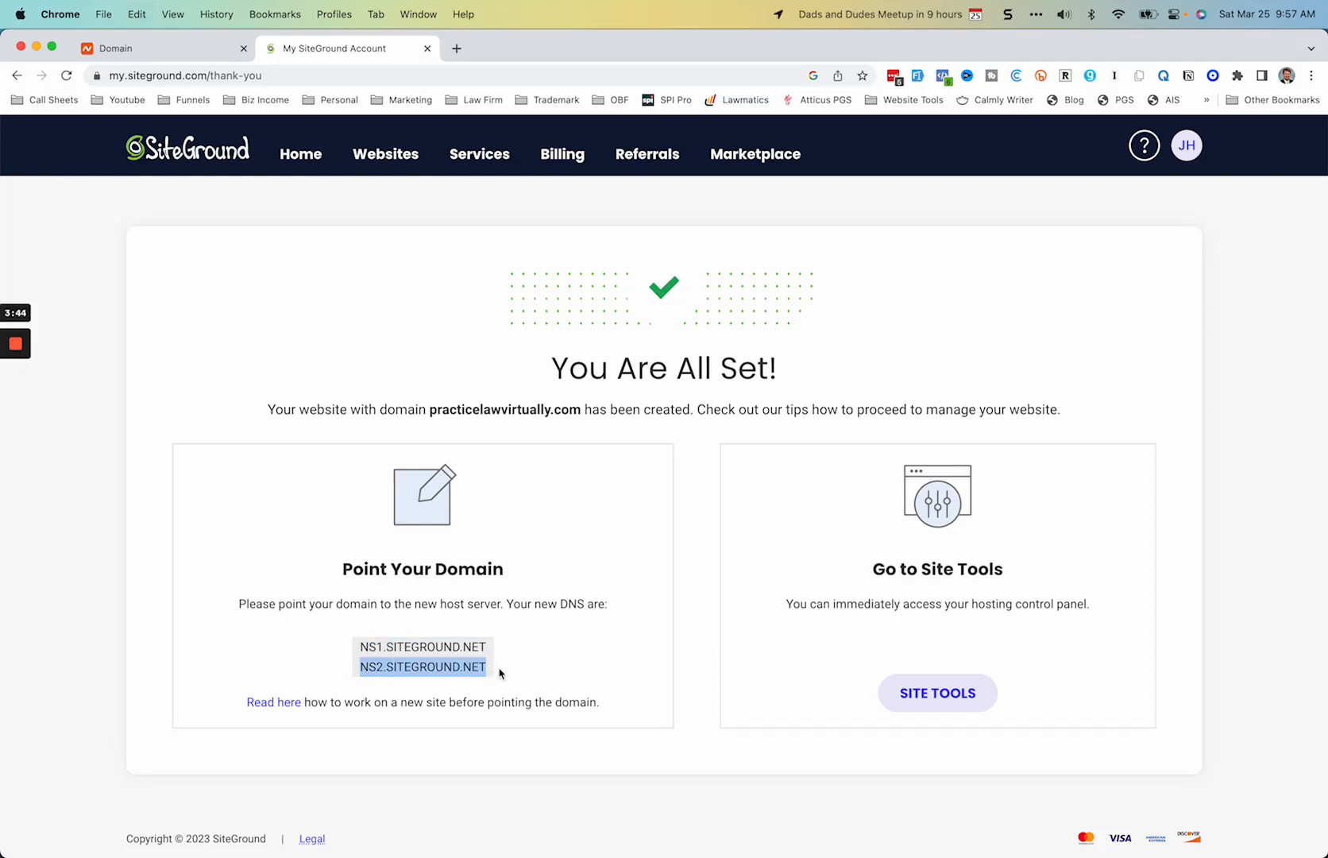
{"action": "left_click", "coordinate": [172, 54]}
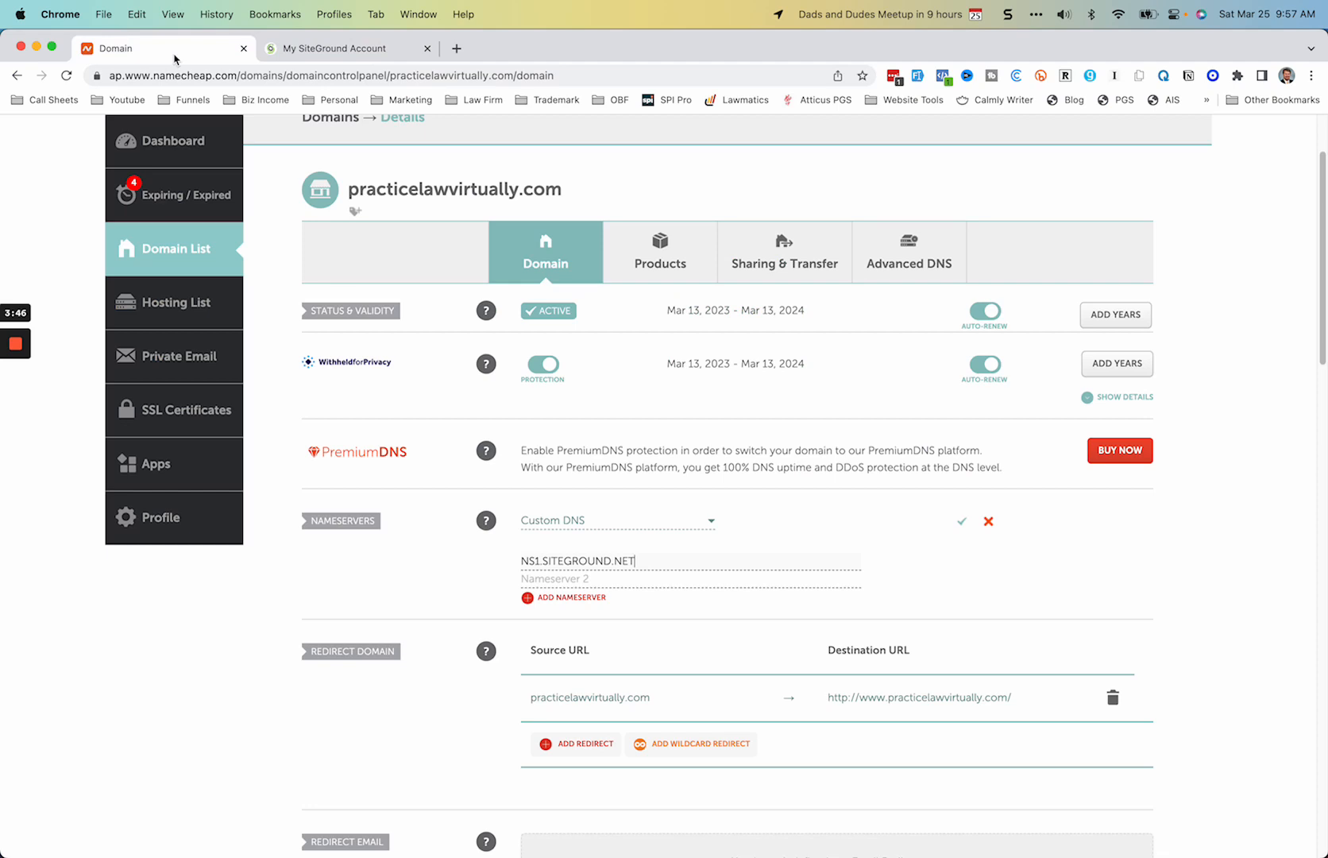
{"action": "left_click", "coordinate": [523, 574]}
{"action": "key", "text": "super+v"}
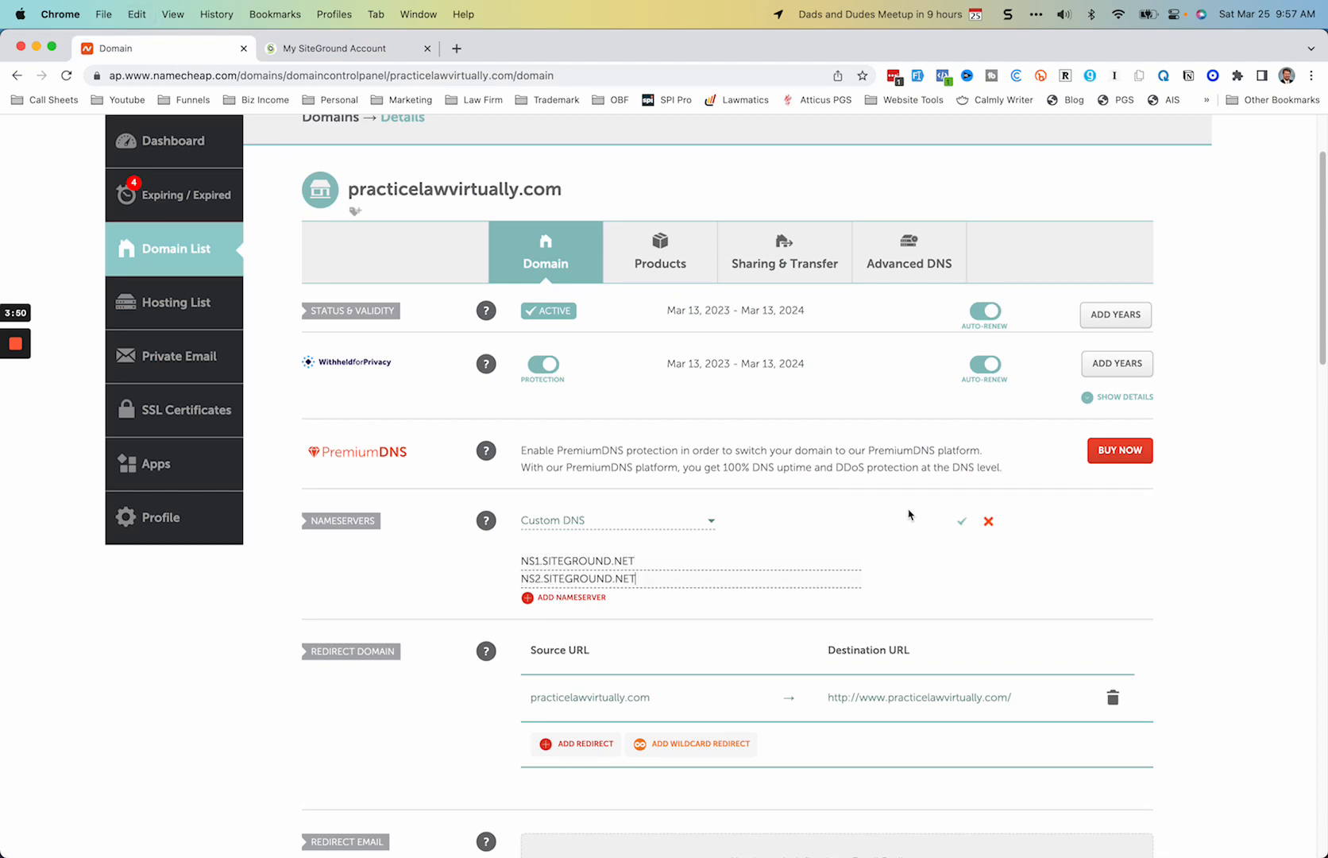
{"action": "left_click", "coordinate": [963, 524]}
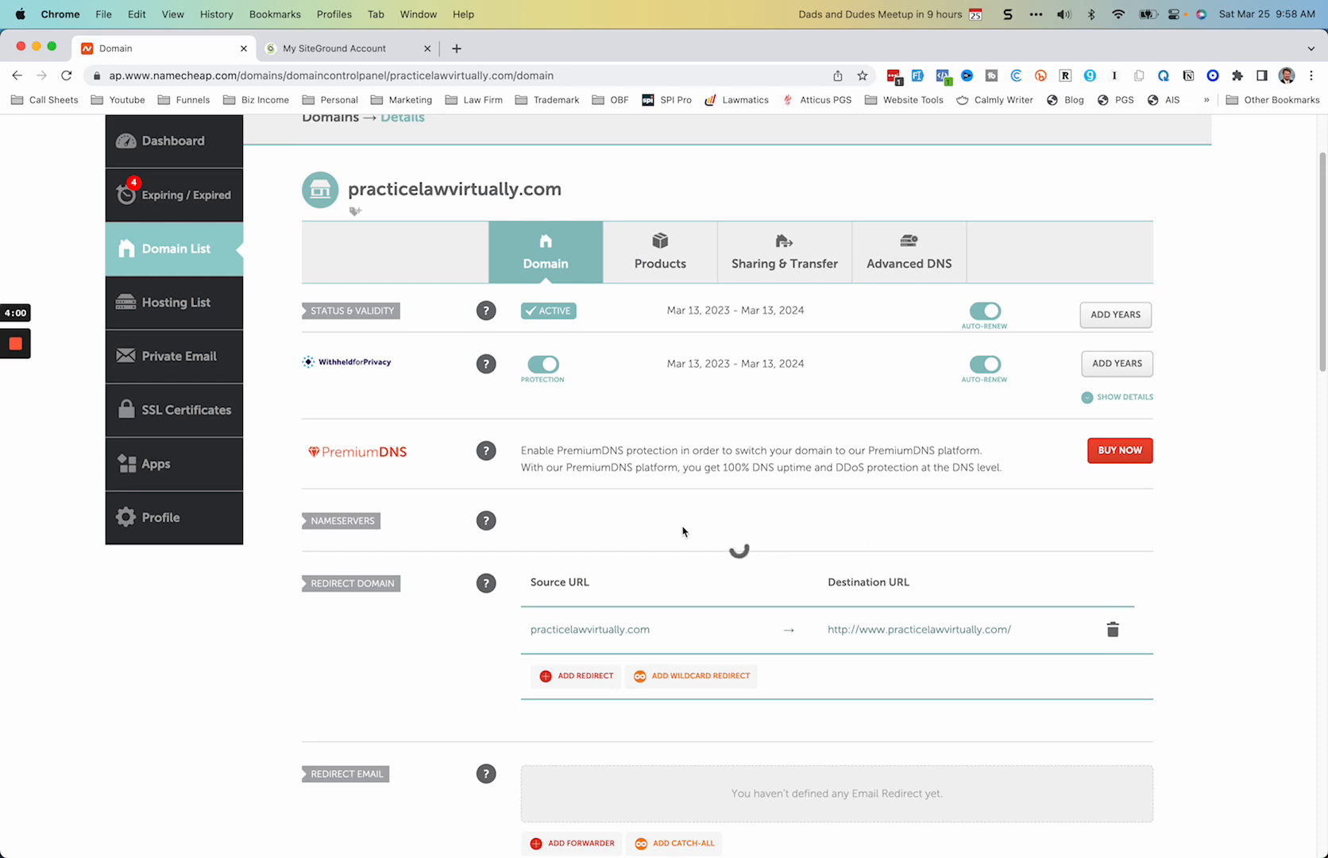
Step: Return to SiteGround and open Site Tools for the newly created website
{"action": "mouse_move", "coordinate": [12, 411]}
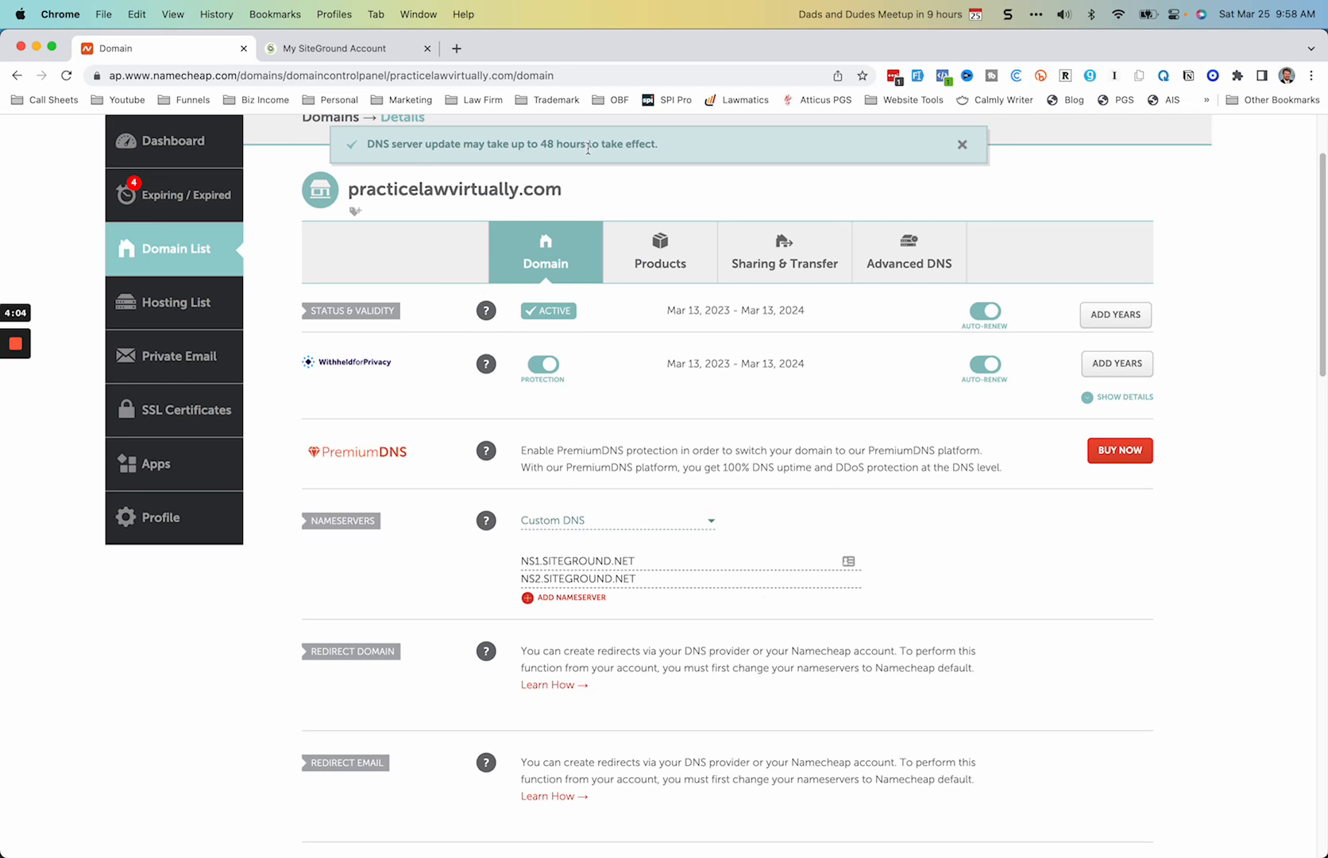
{"action": "left_click", "coordinate": [373, 50]}
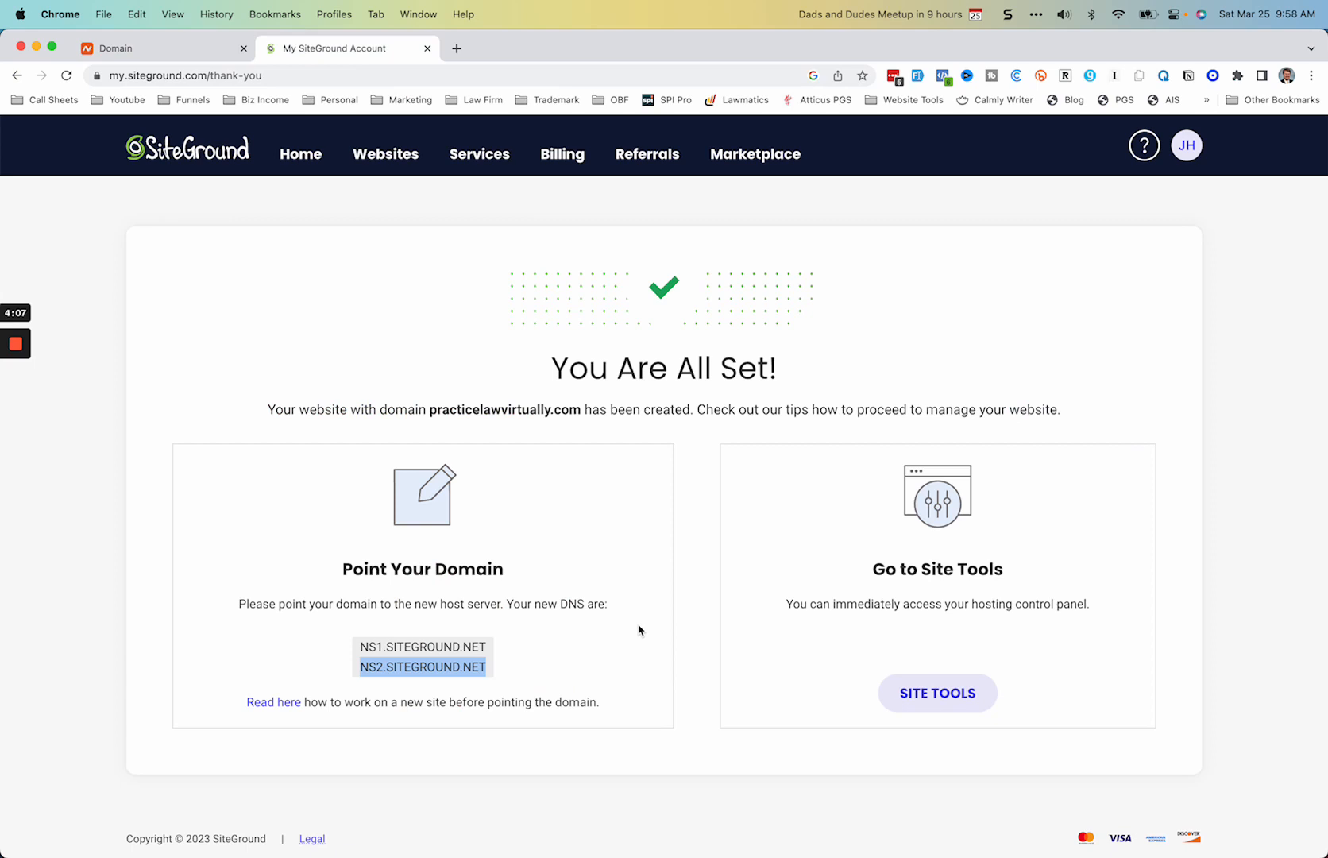
{"action": "left_click", "coordinate": [941, 695]}
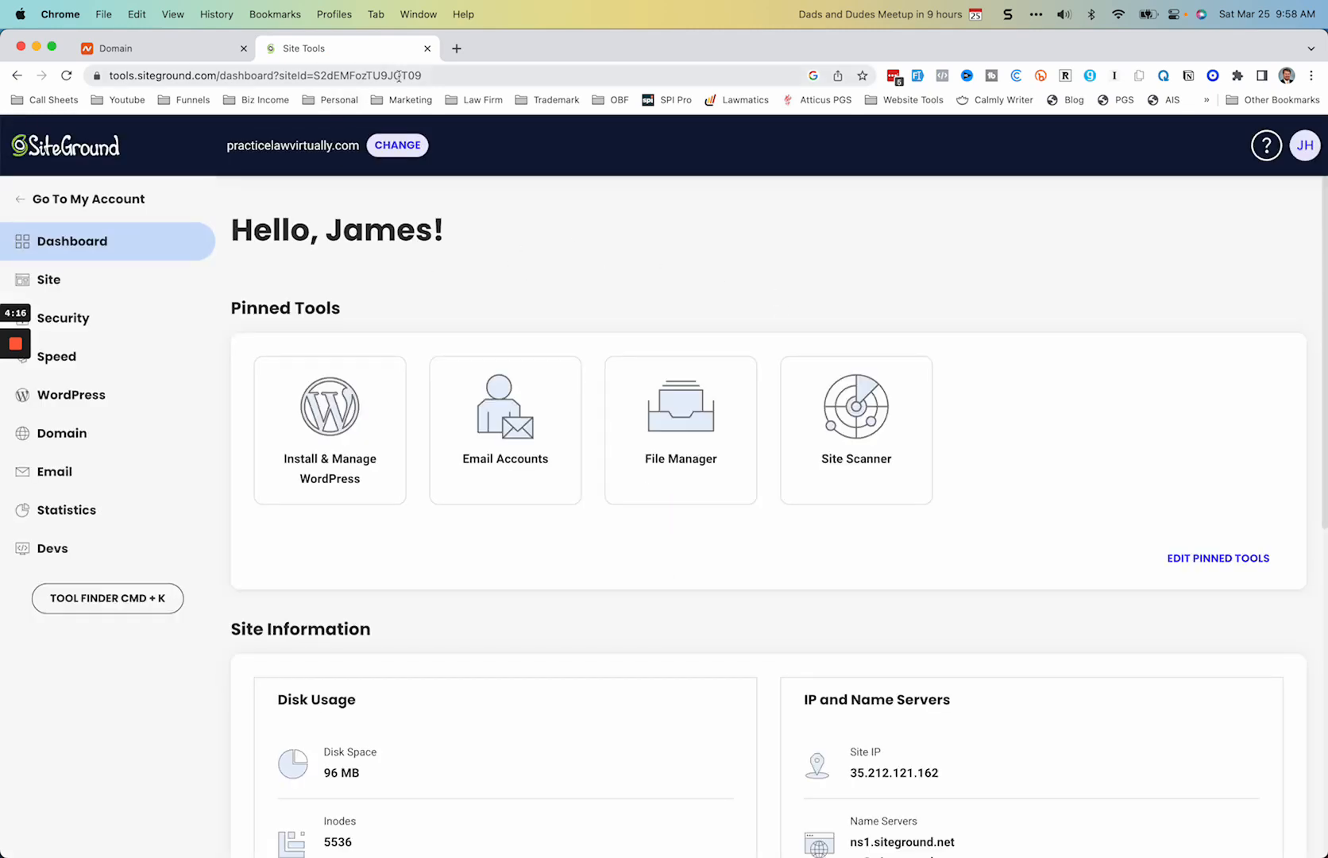
Step: Copy practicelawvirtually.com from Namecheap, load it in a new browser tab, and continue to the site over the unsecured connection
{"action": "left_click", "coordinate": [189, 48]}
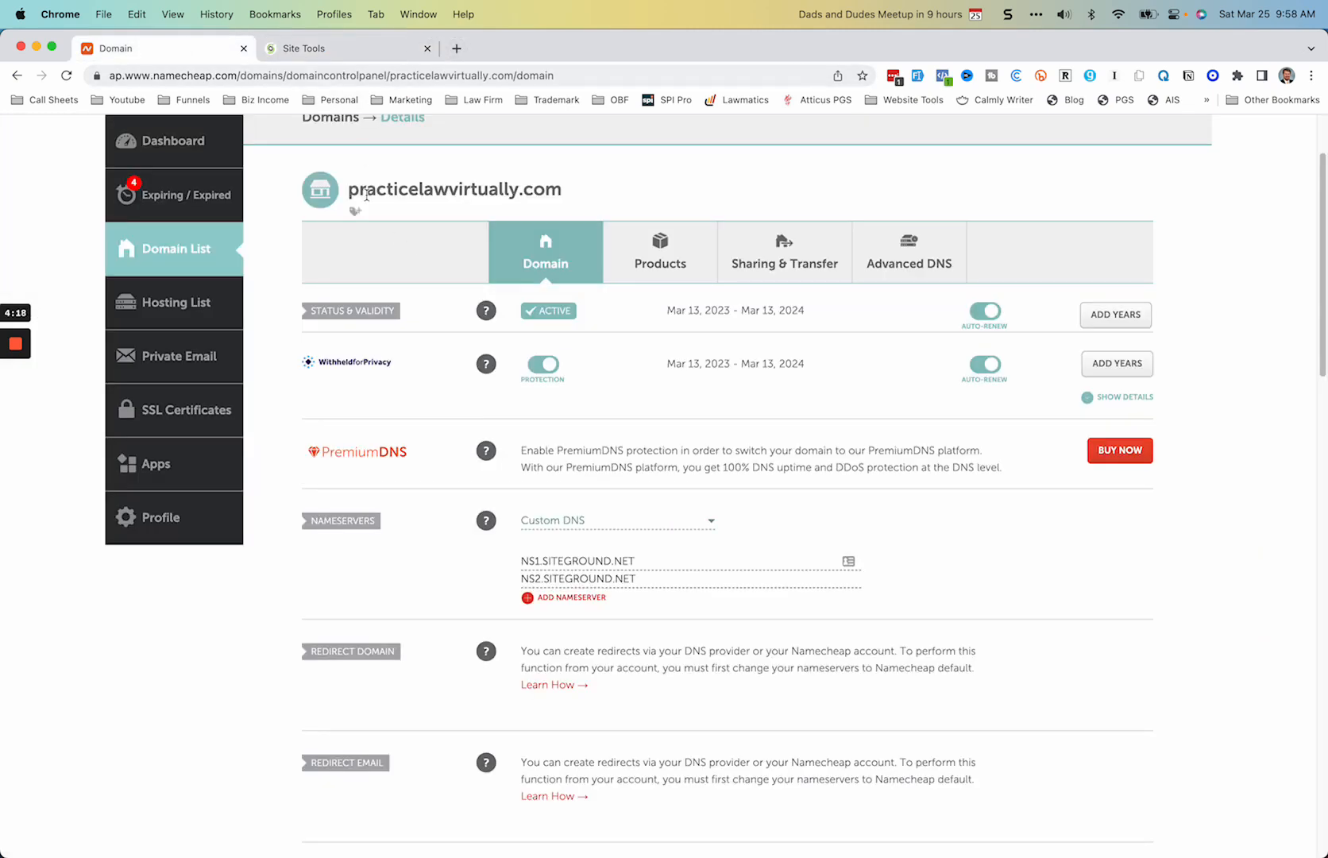
{"action": "left_click_drag", "start_coordinate": [350, 191], "coordinate": [572, 186]}
{"action": "key", "text": "super+c"}
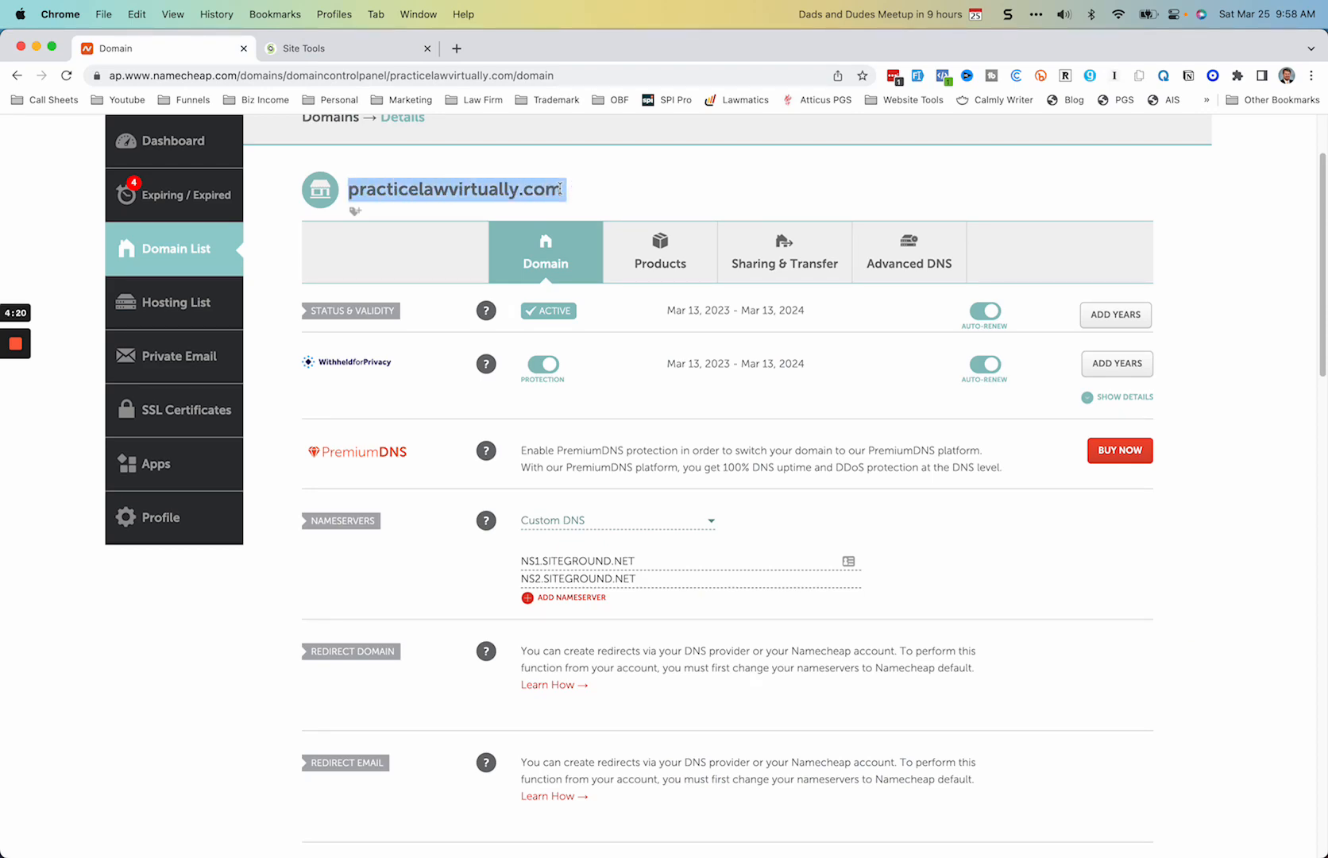
{"action": "left_click", "coordinate": [456, 47]}
{"action": "key", "text": "super+v"}
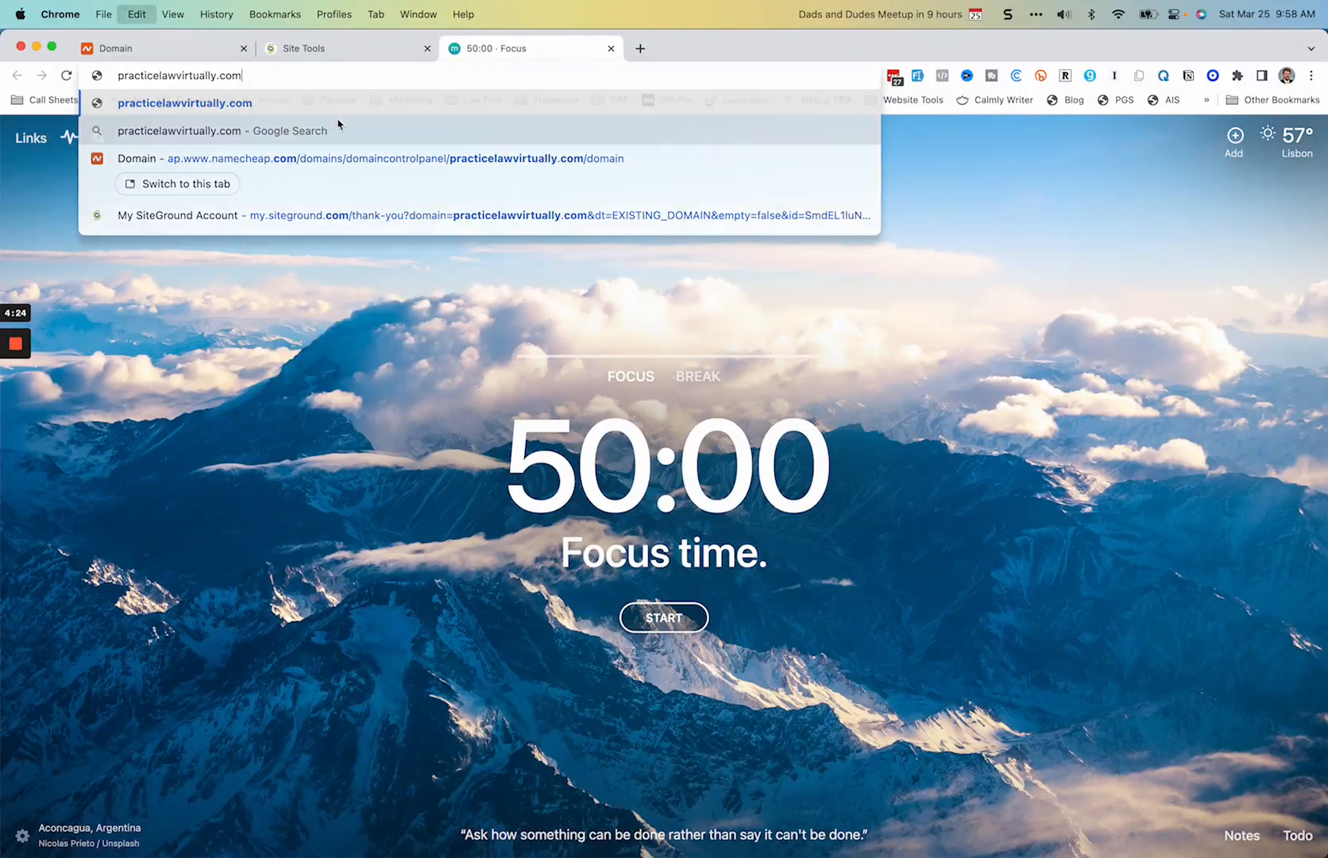
{"action": "key", "text": "Return"}
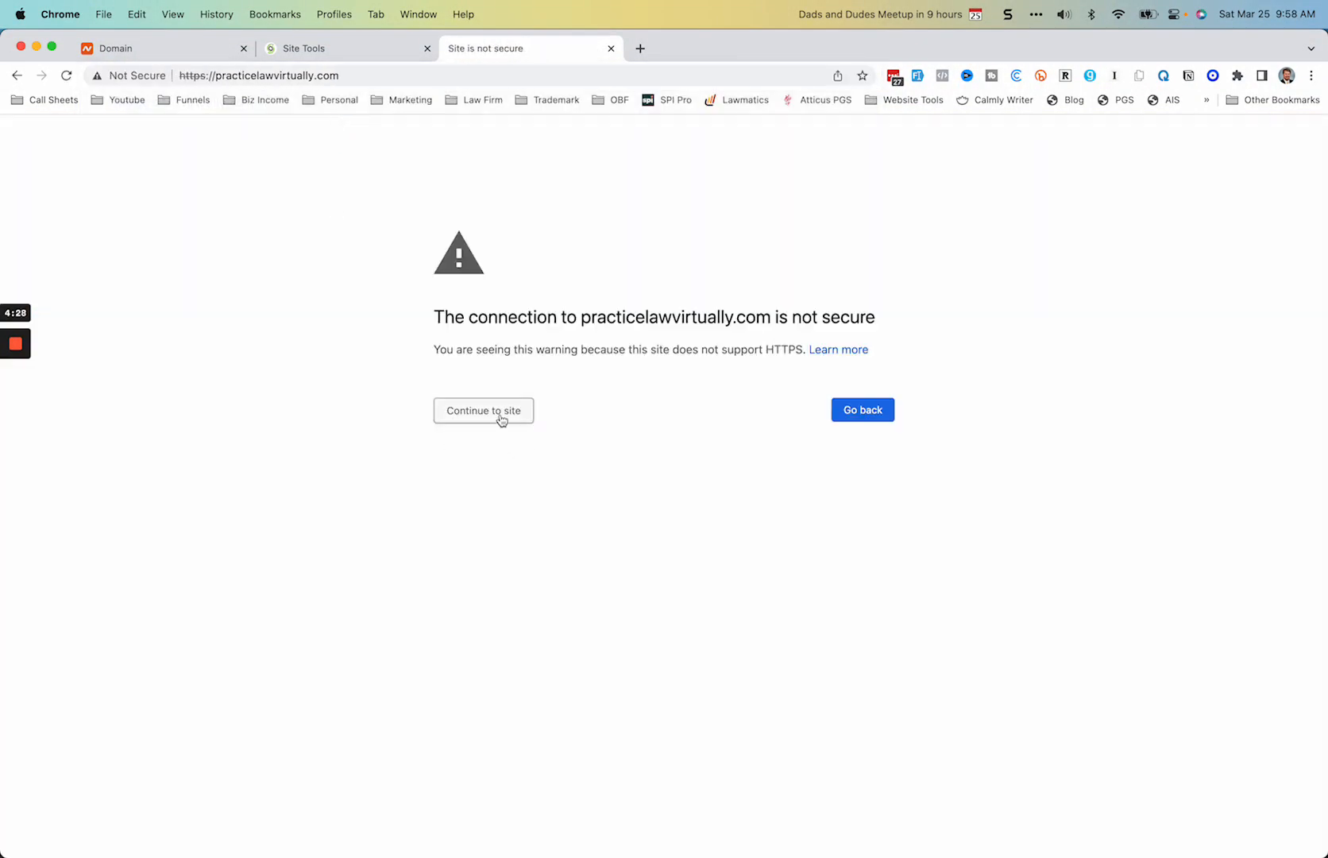
{"action": "left_click", "coordinate": [501, 417]}
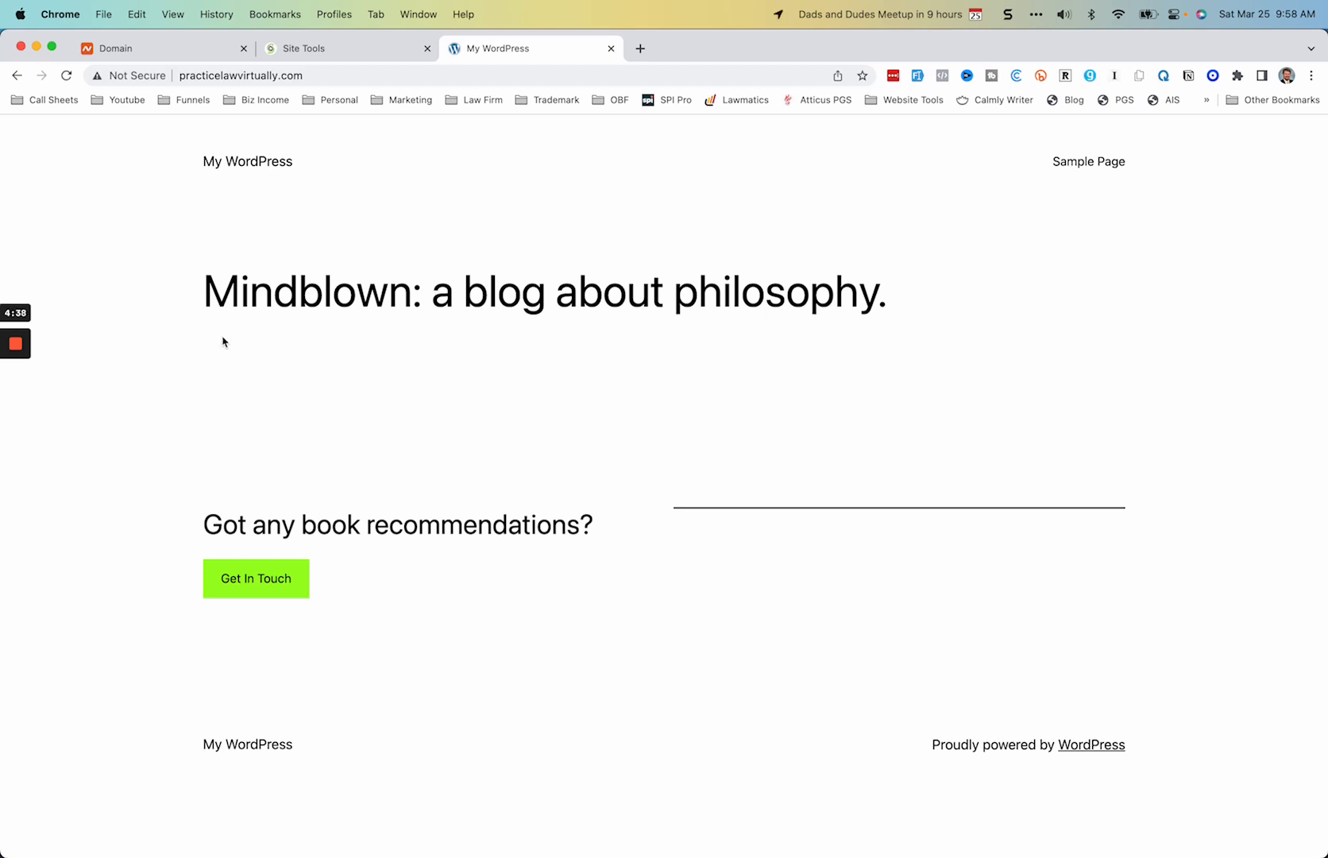
Step: In SiteGround's Site Tools, get a Let's Encrypt Wildcard SSL certificate for practicelawvirtually.com through the HTTPS Enforce security settings
{"action": "left_click", "coordinate": [331, 50]}
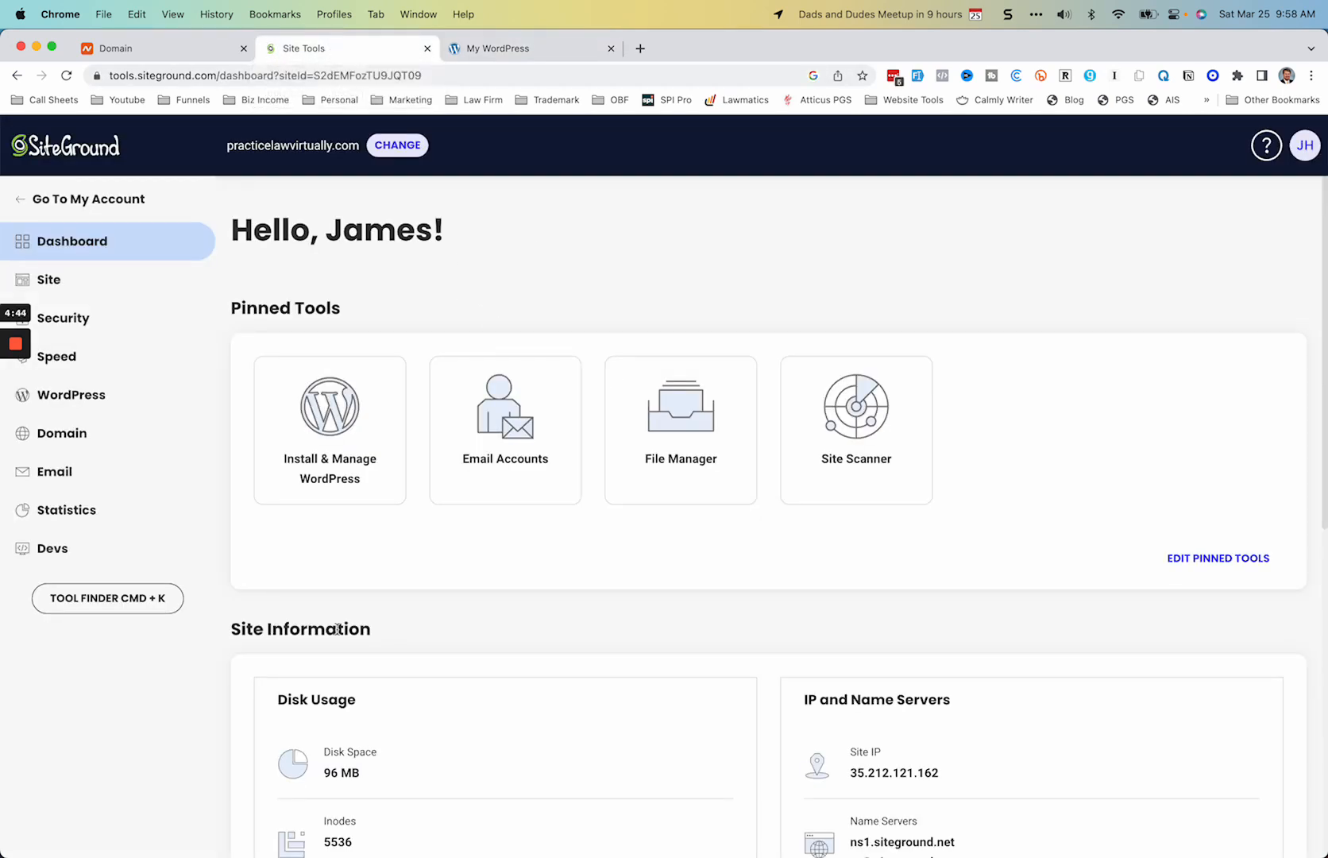
{"action": "left_click", "coordinate": [77, 318]}
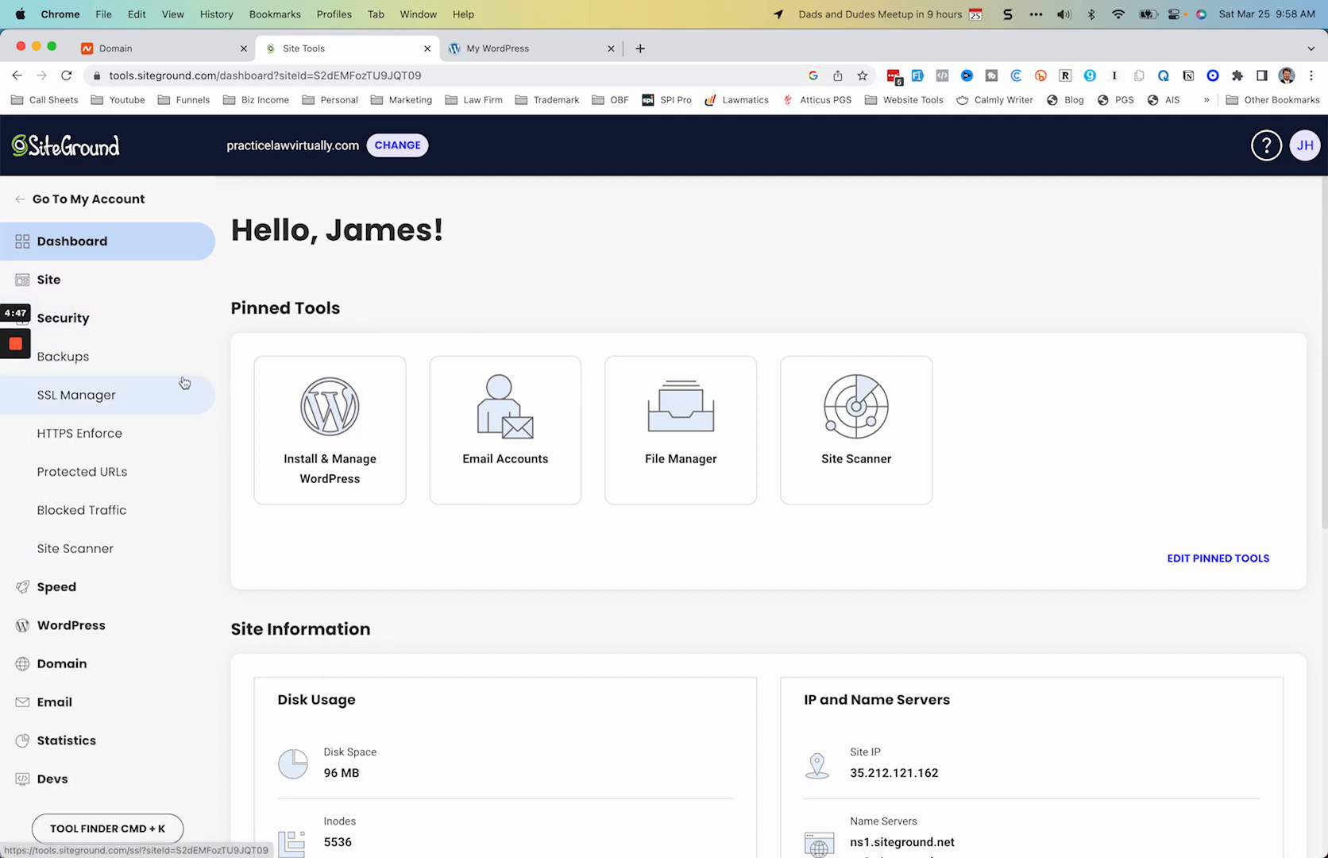
{"action": "left_click", "coordinate": [80, 434]}
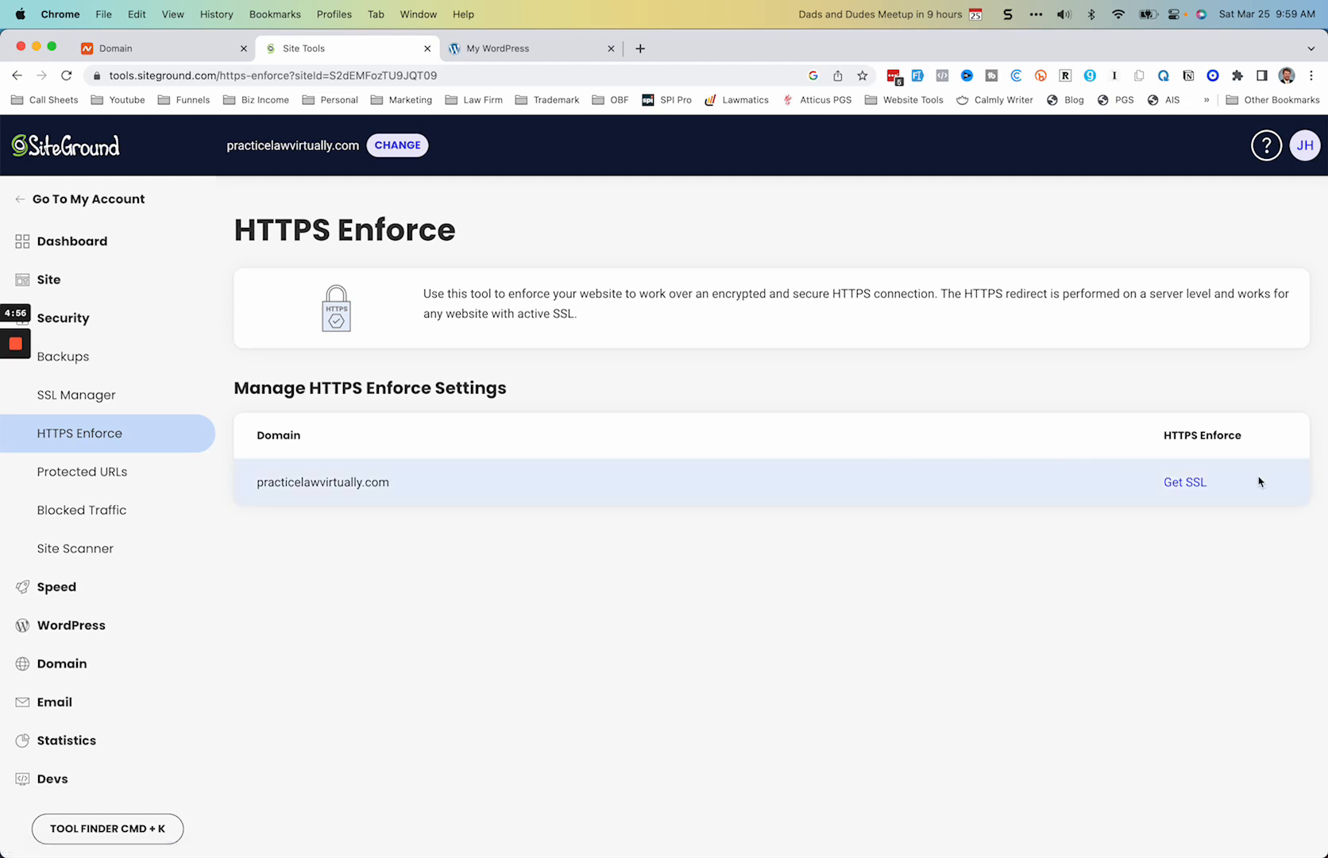
{"action": "left_click", "coordinate": [1189, 483]}
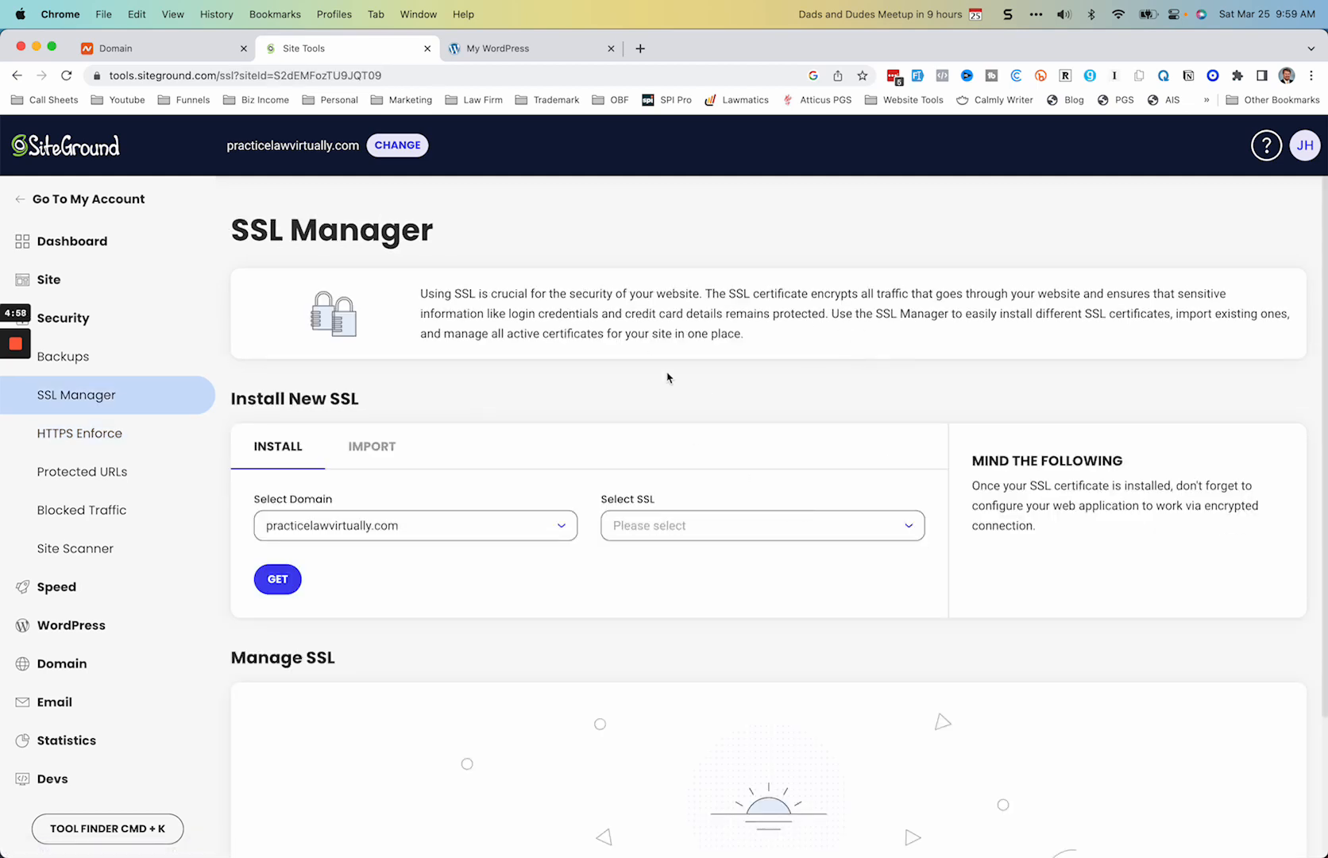
{"action": "left_click", "coordinate": [902, 530]}
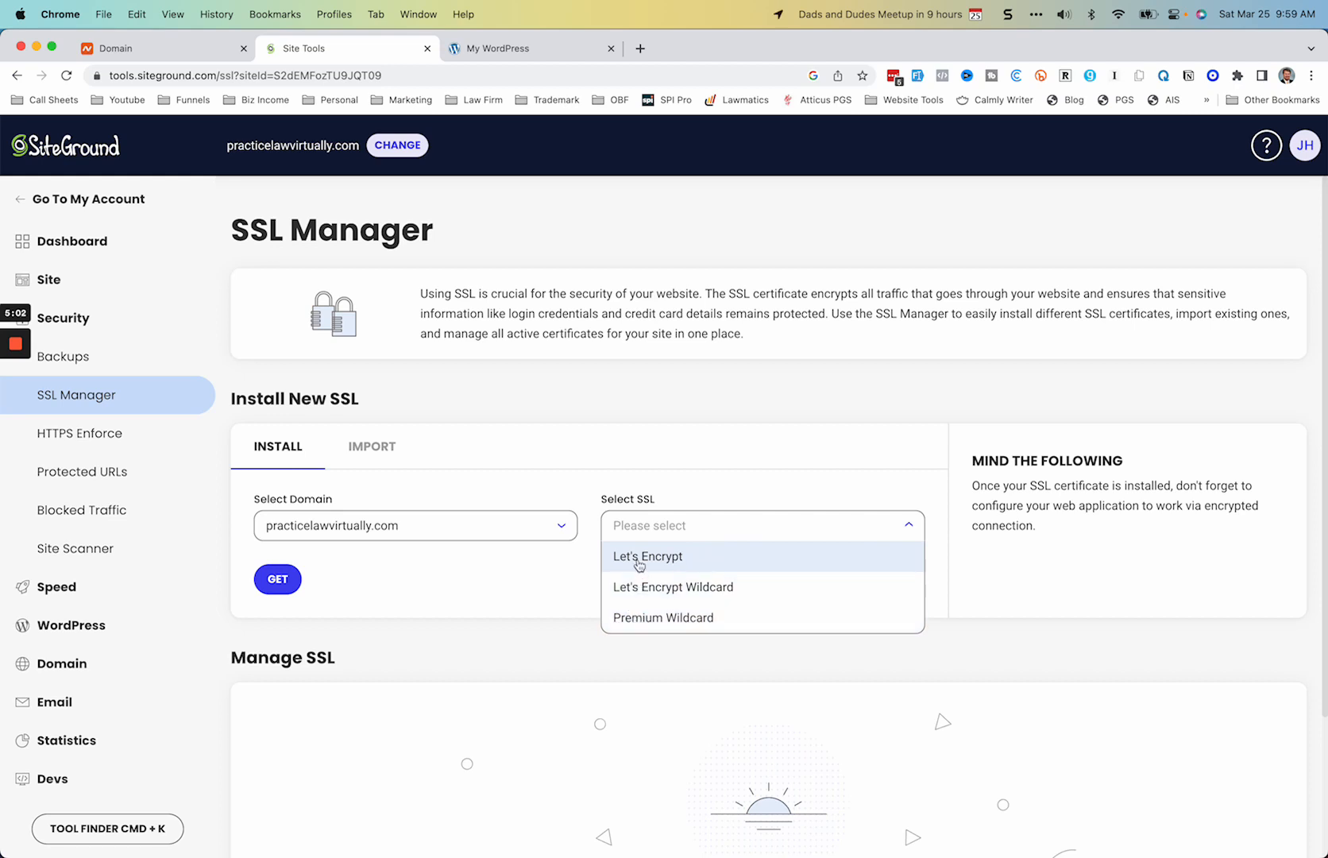
{"action": "left_click", "coordinate": [675, 591]}
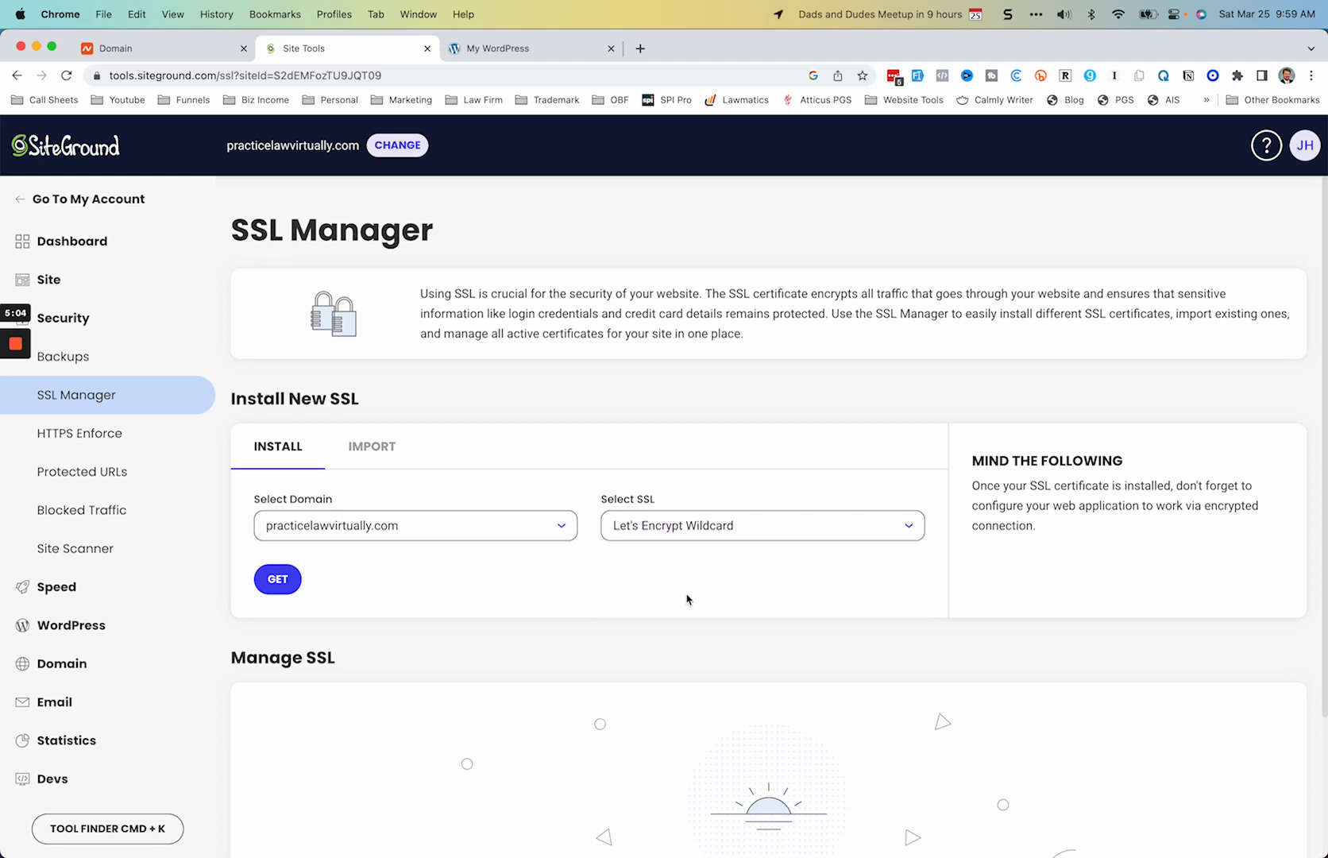
{"action": "left_click", "coordinate": [278, 579]}
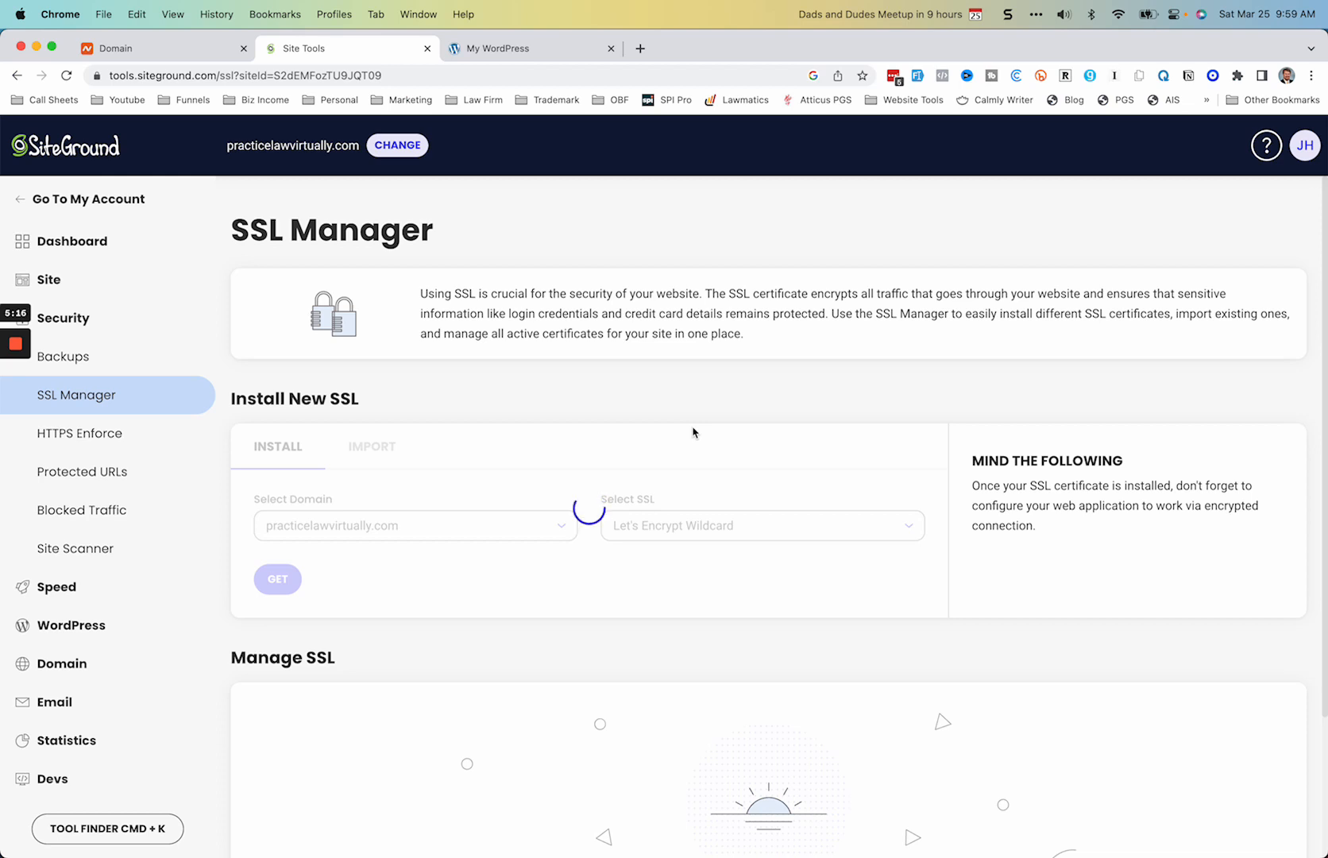
Step: Open SiteGround's HTTPS configuration guide and read through how to enforce HTTPS for a website's domain
{"action": "mouse_move", "coordinate": [3, 419]}
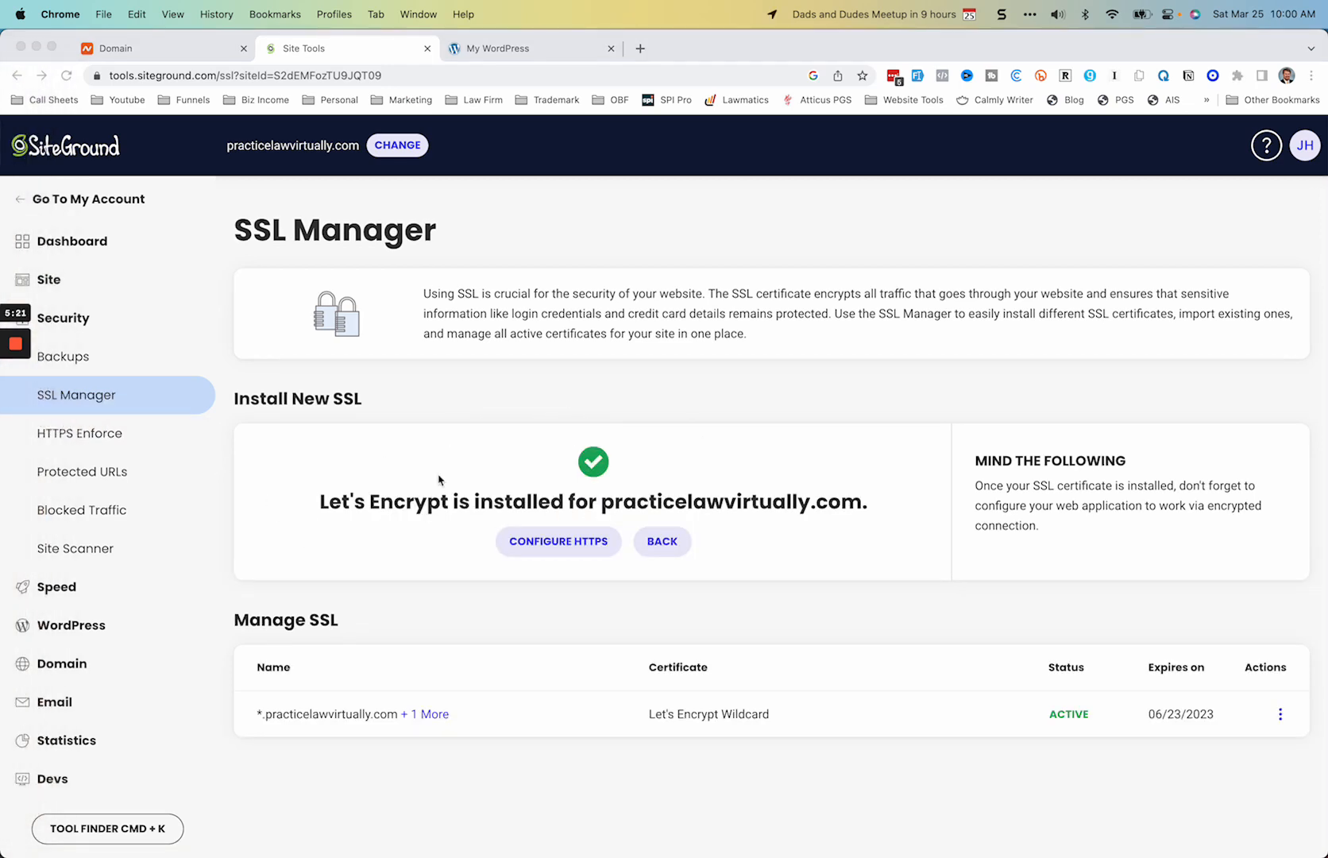
{"action": "left_click", "coordinate": [562, 543]}
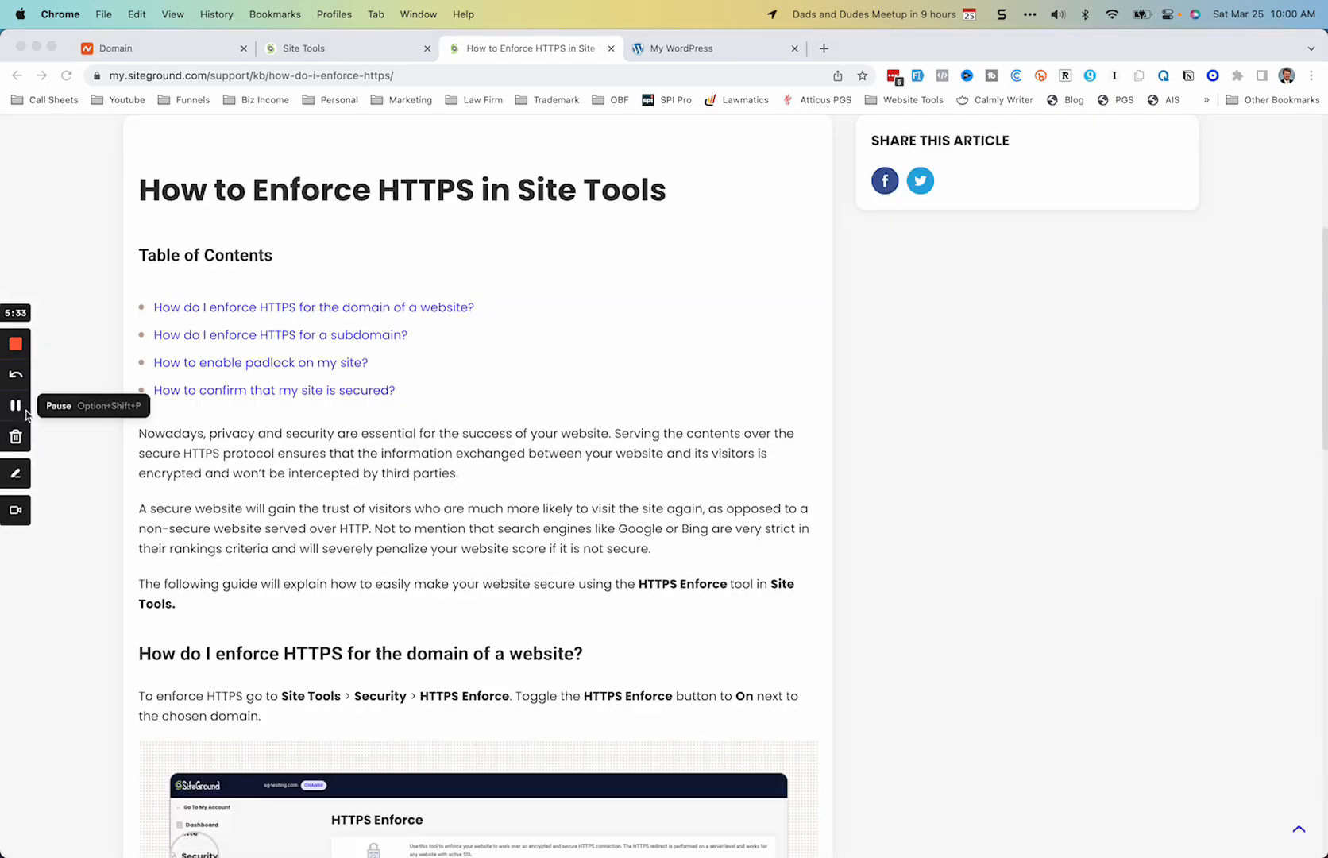
{"action": "scroll", "coordinate": [274, 526], "scroll_direction": "down", "scroll_amount": 5}
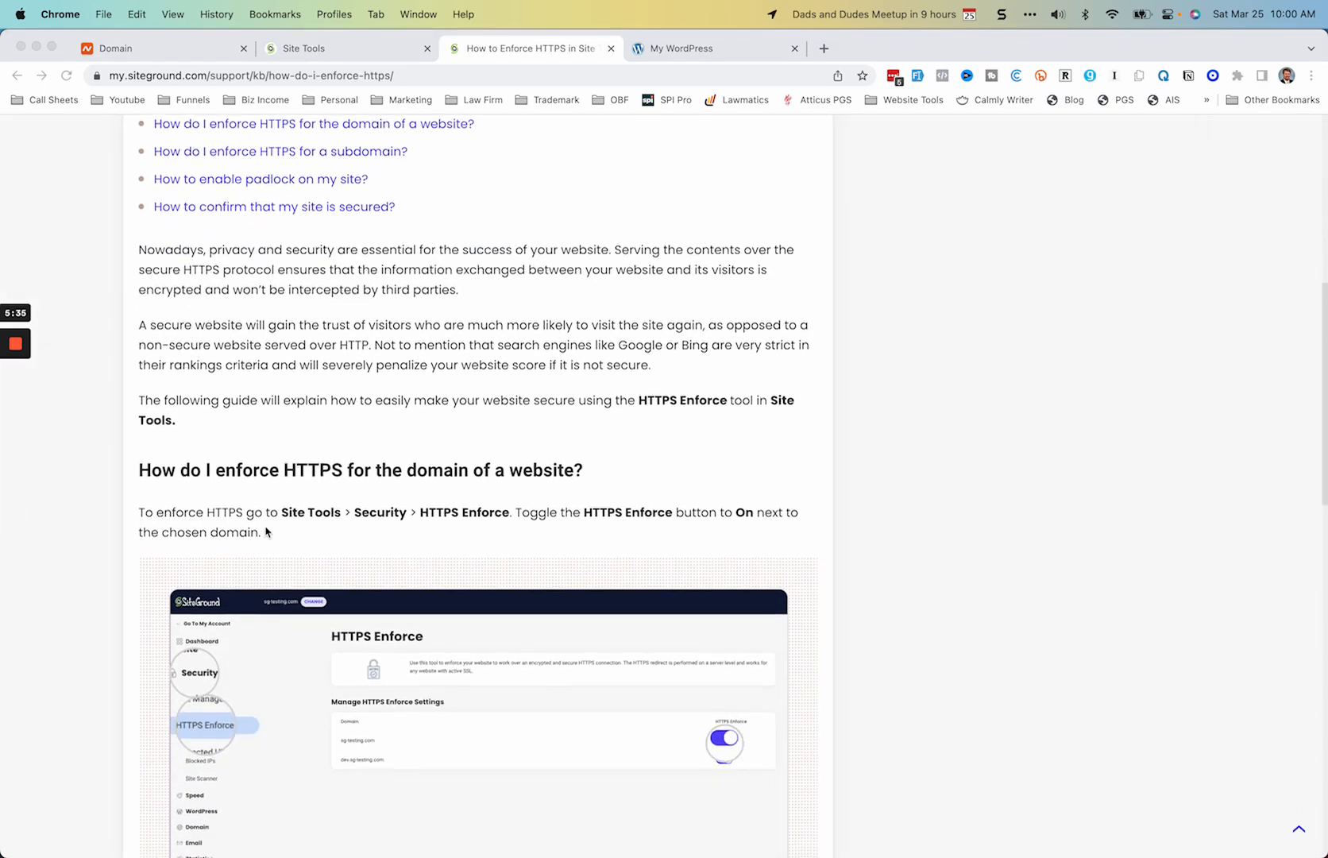
{"action": "scroll", "coordinate": [266, 532], "scroll_direction": "down", "scroll_amount": 10}
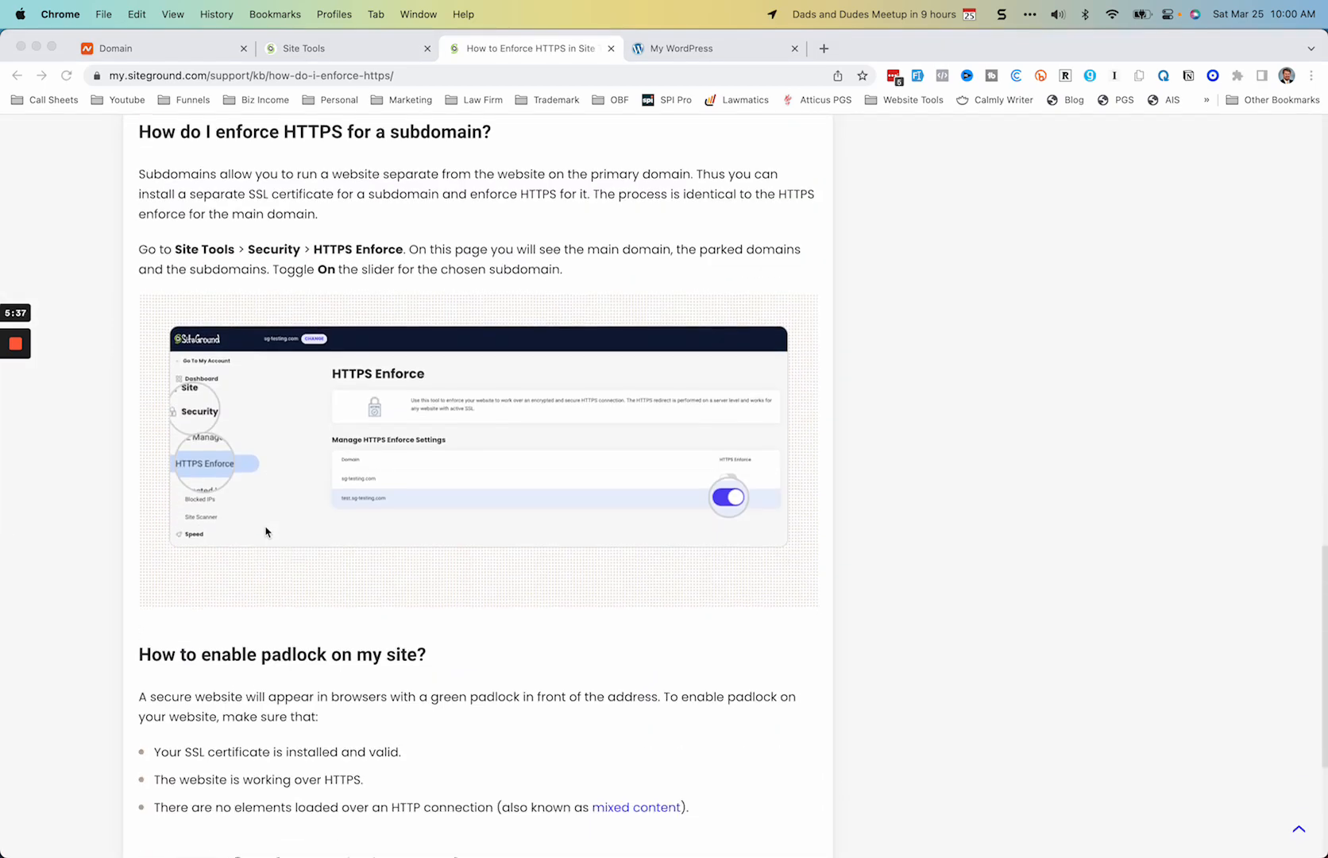
{"action": "scroll", "coordinate": [266, 533], "scroll_direction": "down", "scroll_amount": 5}
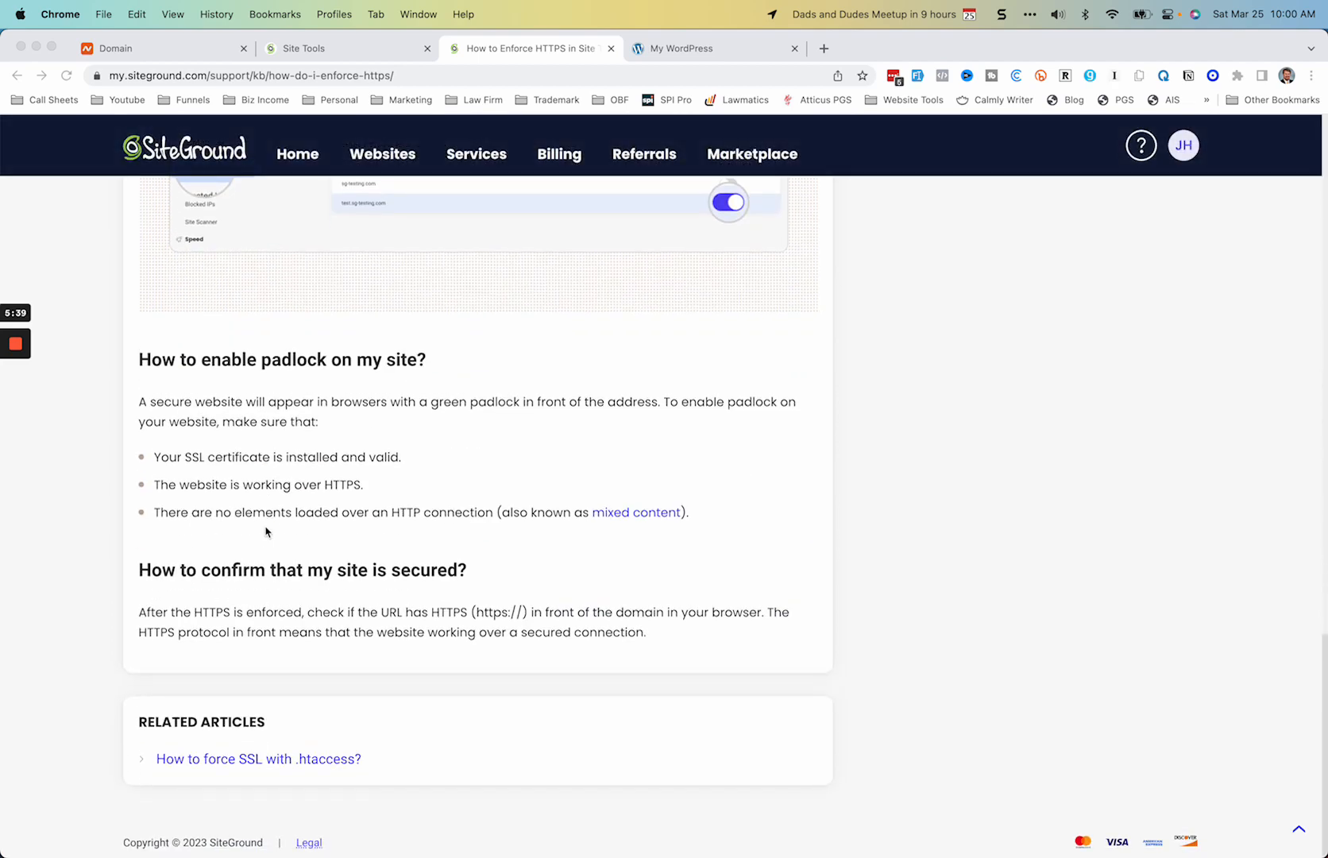
{"action": "scroll", "coordinate": [266, 531], "scroll_direction": "up", "scroll_amount": 15}
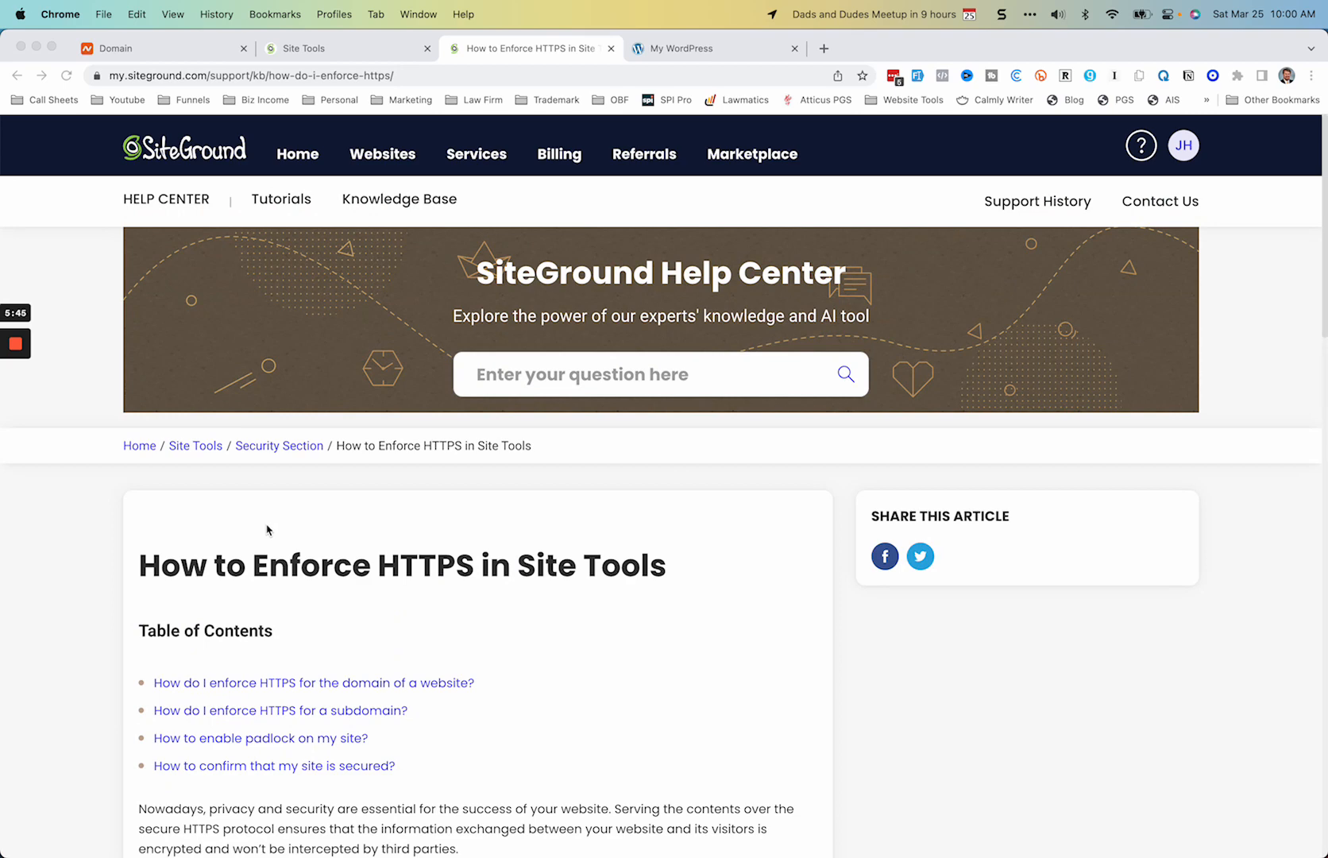
Step: Go to the My WordPress site and reload it to check its connection security
{"action": "left_click", "coordinate": [660, 51]}
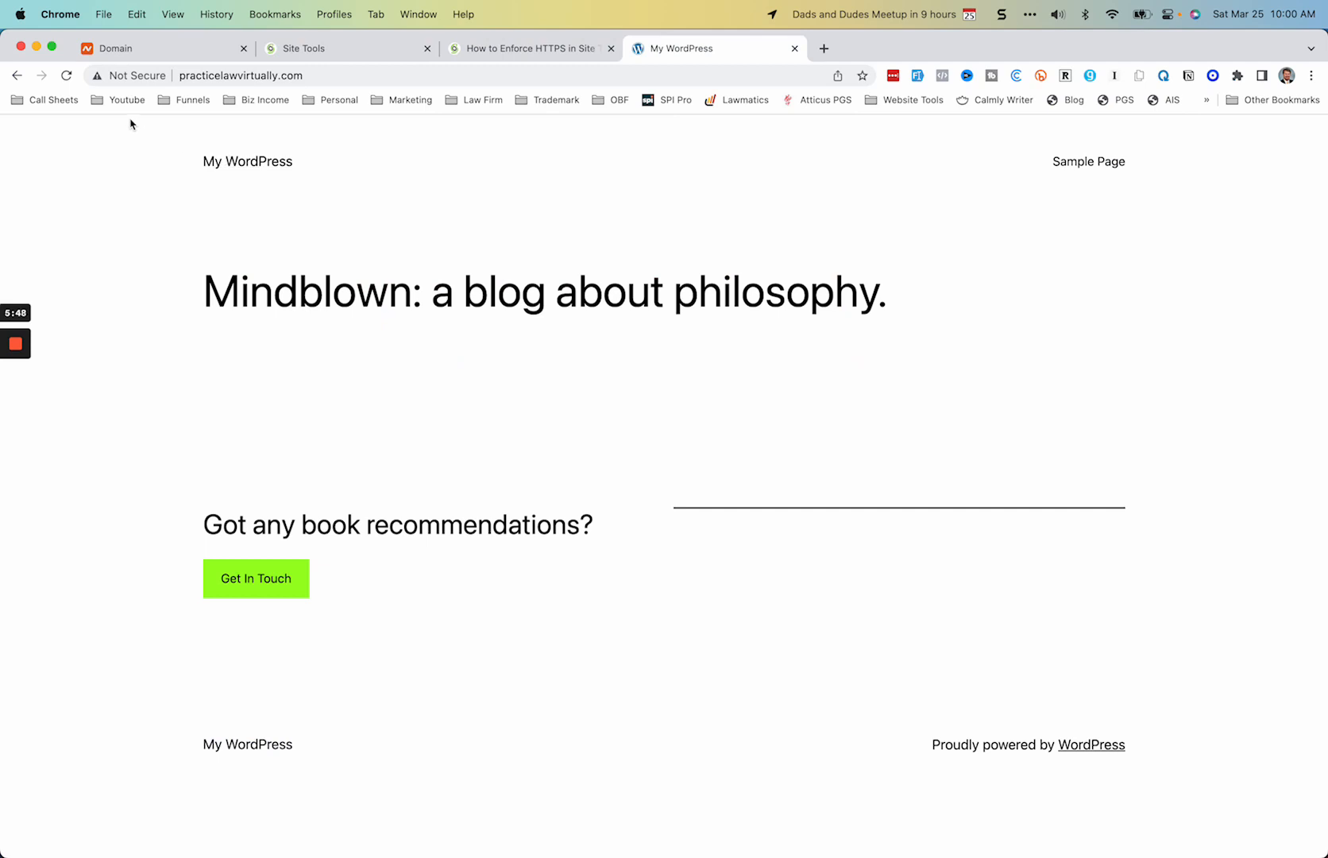
{"action": "left_click", "coordinate": [67, 76]}
{"action": "left_click", "coordinate": [19, 406]}
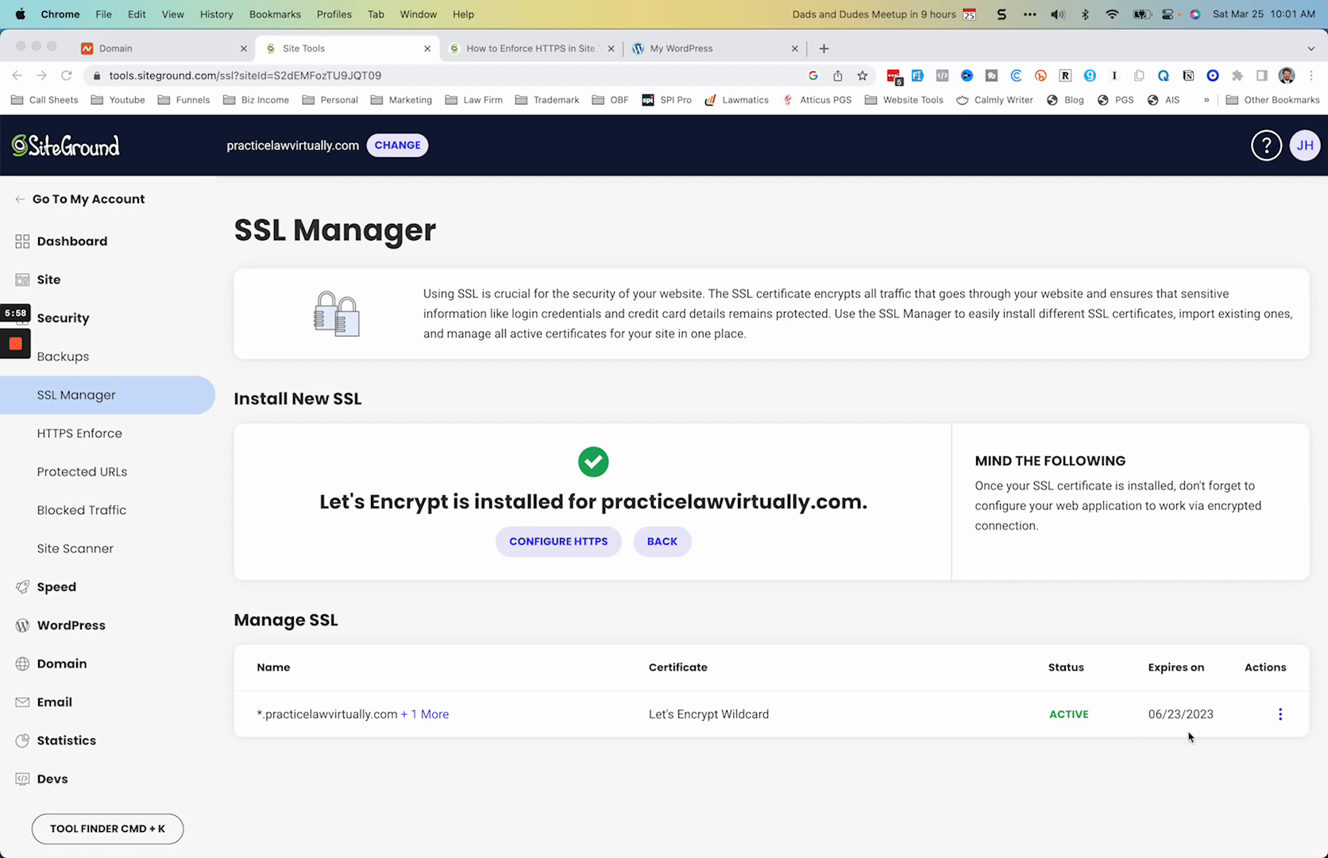
Step: In Site Tools, enable HTTPS Enforce for practicelawvirtually.com from its Let's Encrypt Wildcard certificate, and return to the My WordPress site
{"action": "left_click", "coordinate": [1281, 715]}
{"action": "left_click", "coordinate": [1280, 715]}
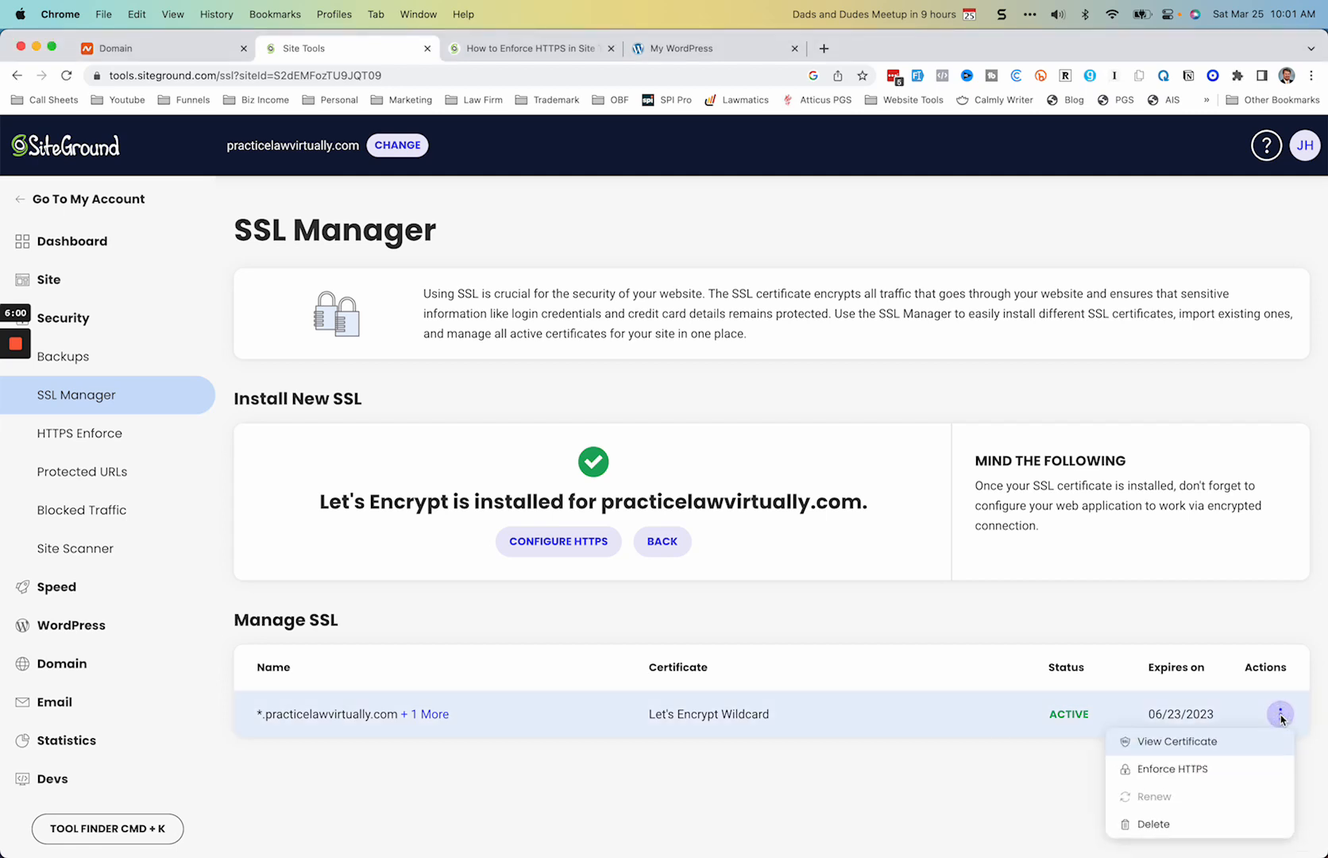
{"action": "left_click", "coordinate": [1172, 769]}
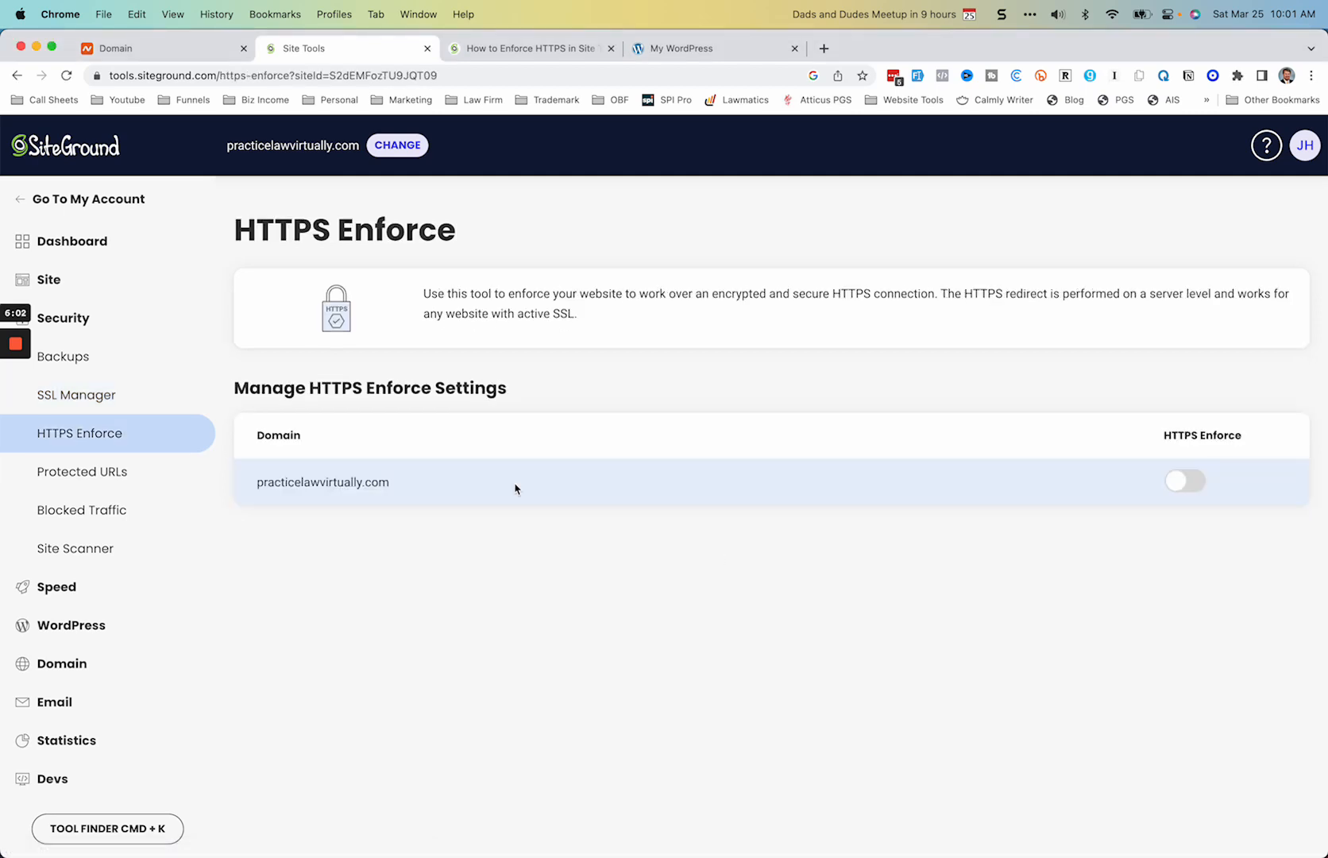
{"action": "left_click", "coordinate": [1184, 483]}
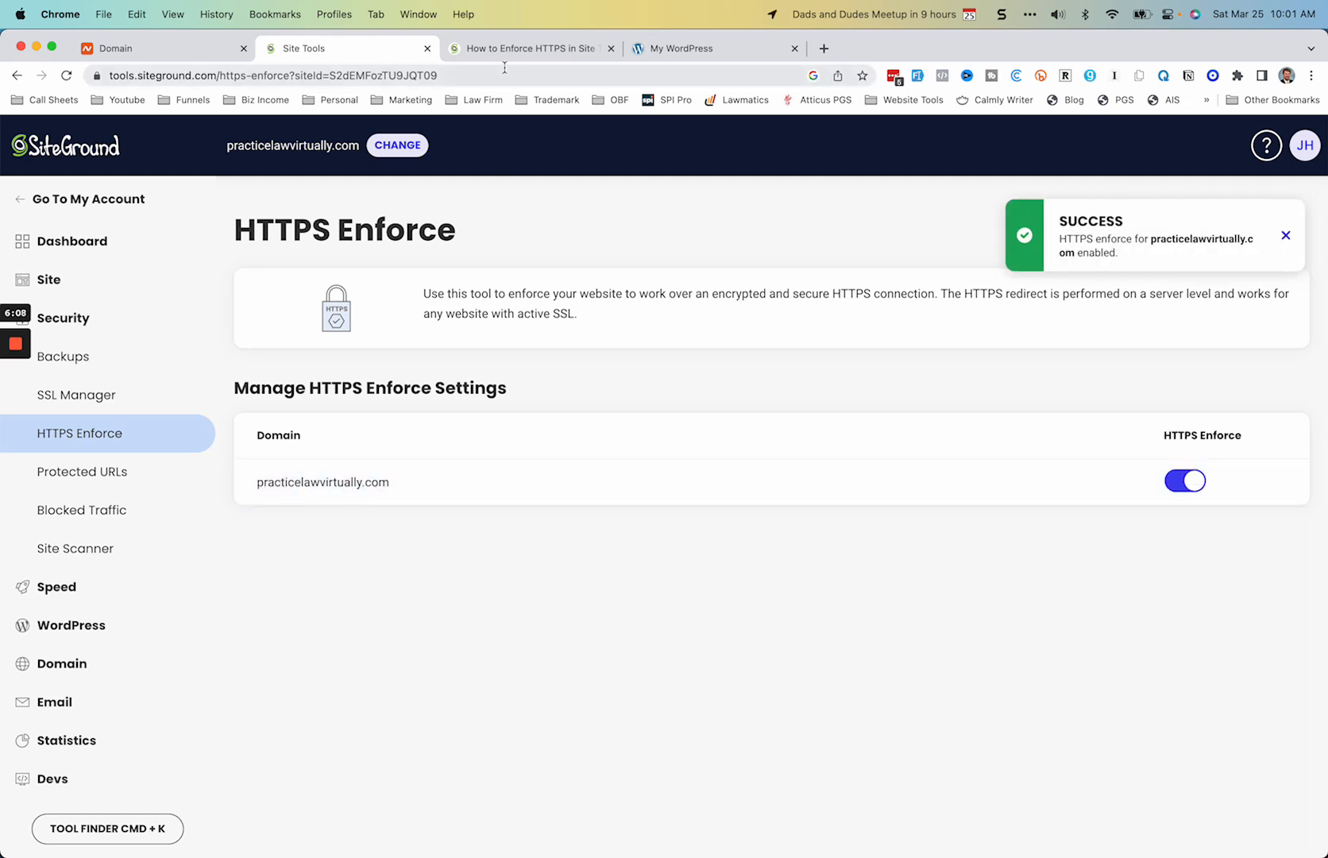
{"action": "left_click", "coordinate": [744, 56]}
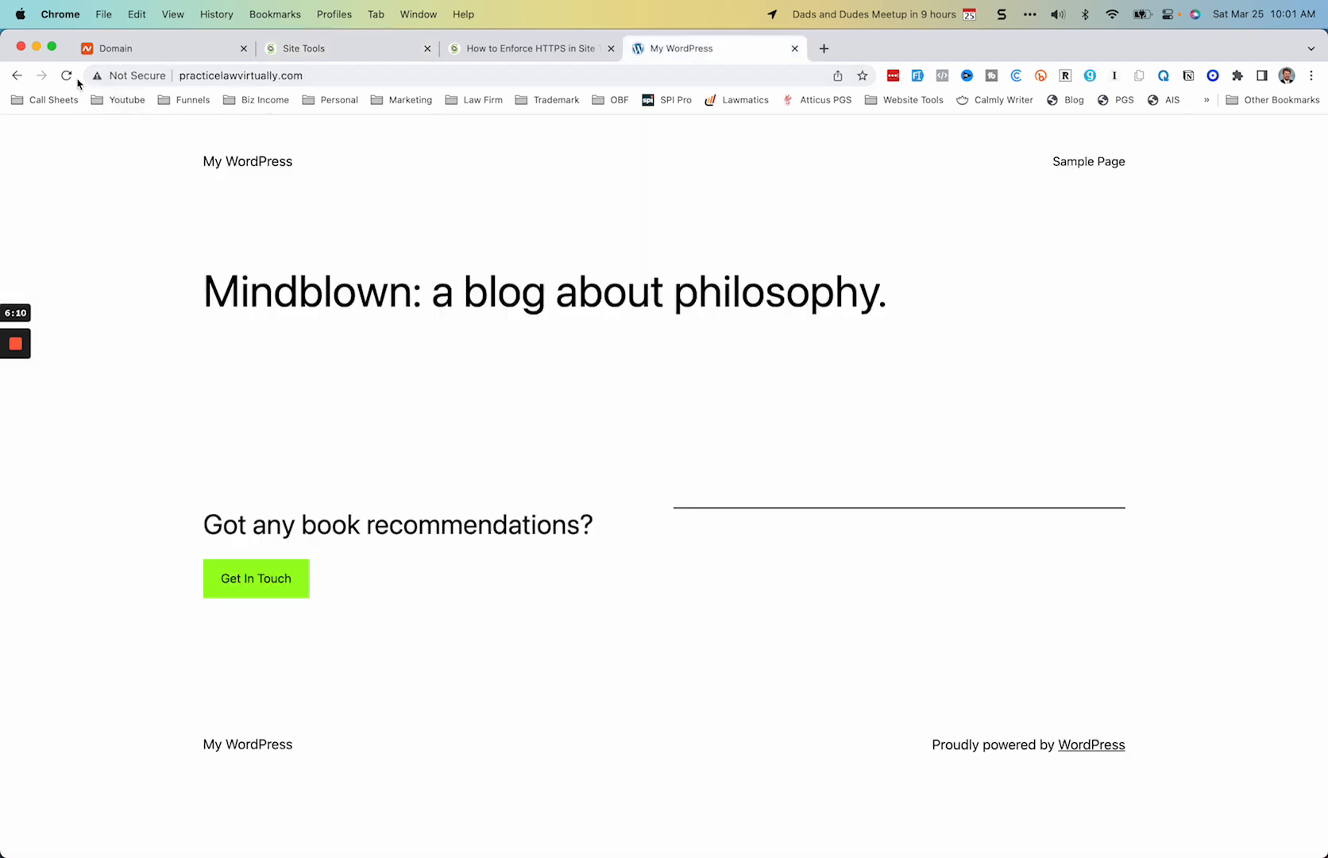
Step: Reload the My WordPress site and view the connection security information for practicelawvirtually.com
{"action": "left_click", "coordinate": [68, 76]}
{"action": "left_click", "coordinate": [66, 75]}
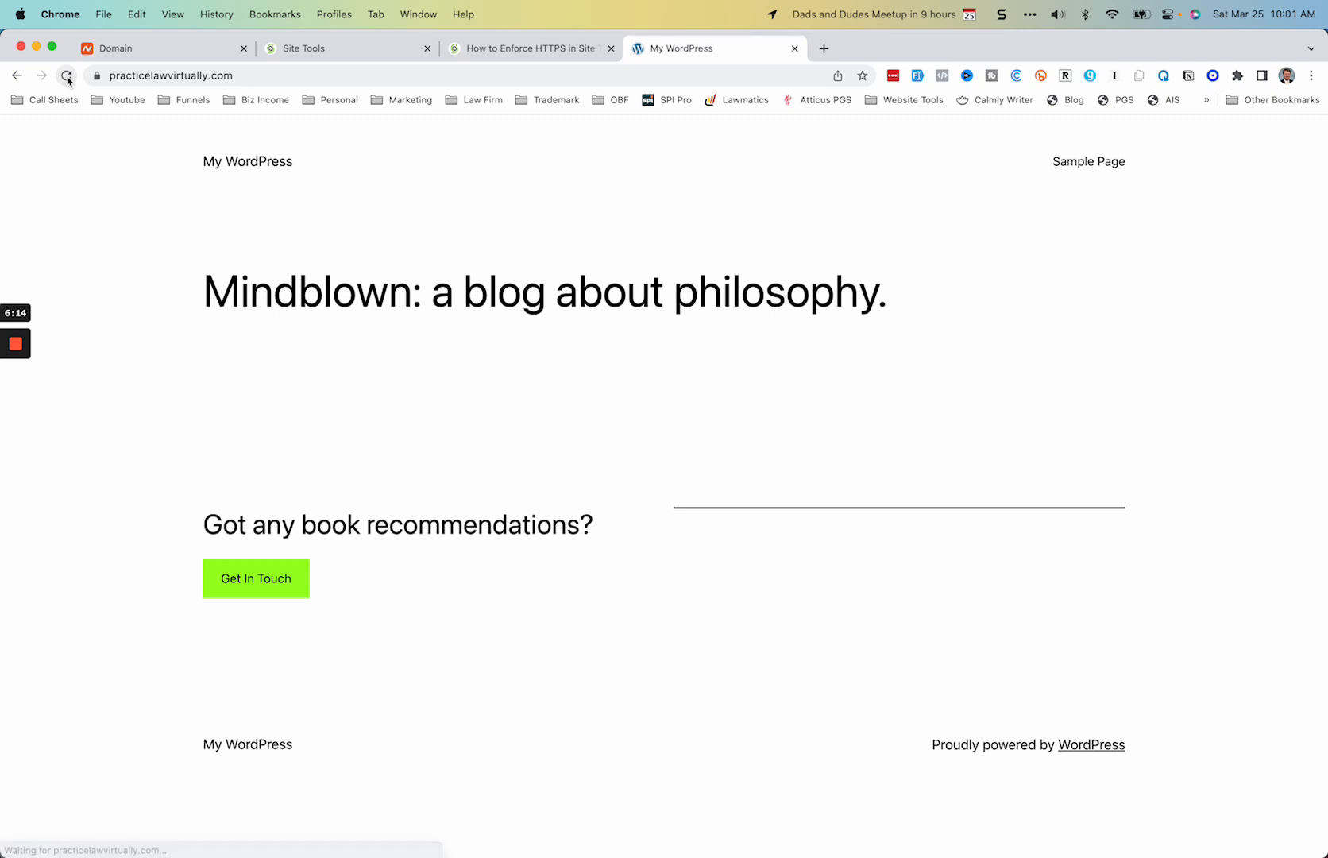
{"action": "left_click", "coordinate": [97, 75]}
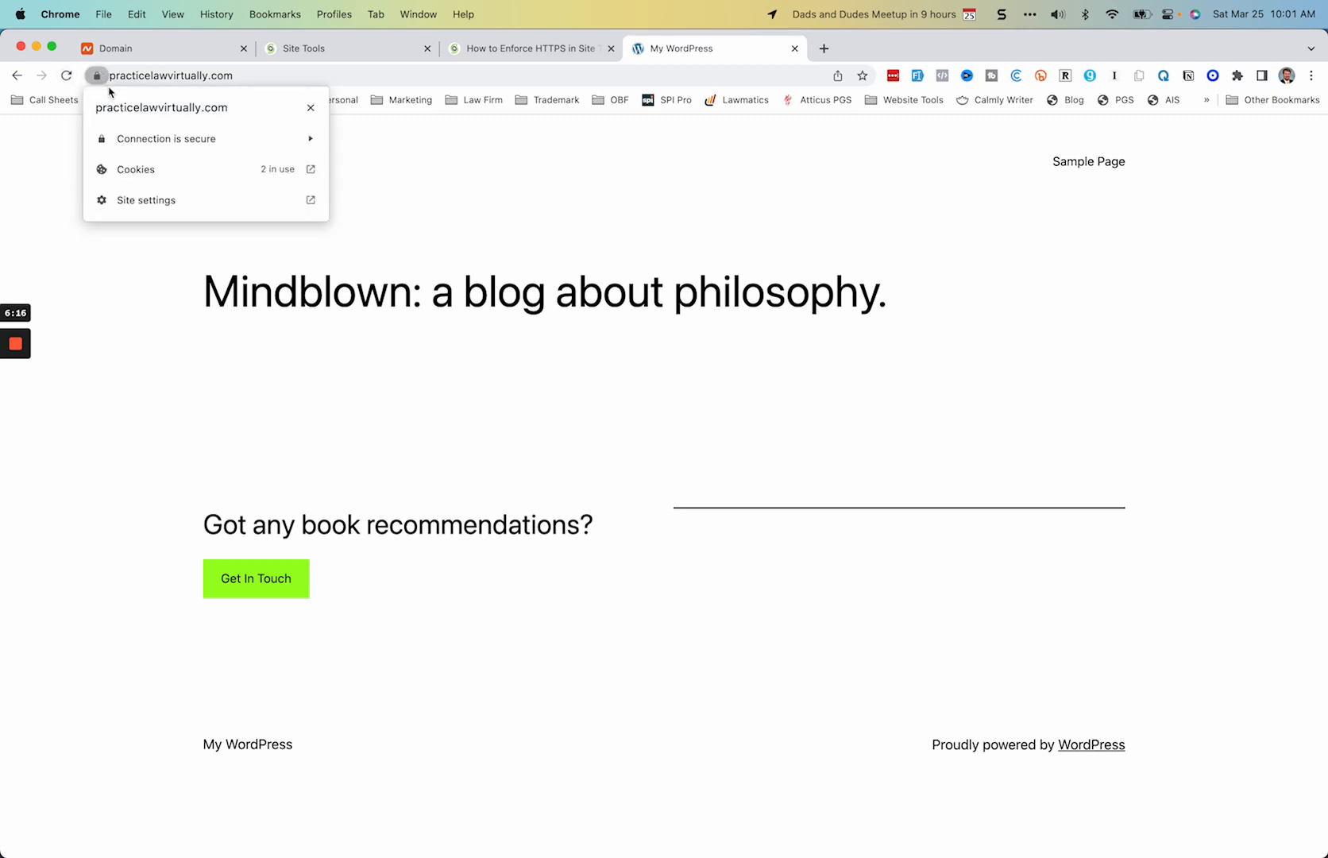
{"action": "left_click", "coordinate": [69, 162]}
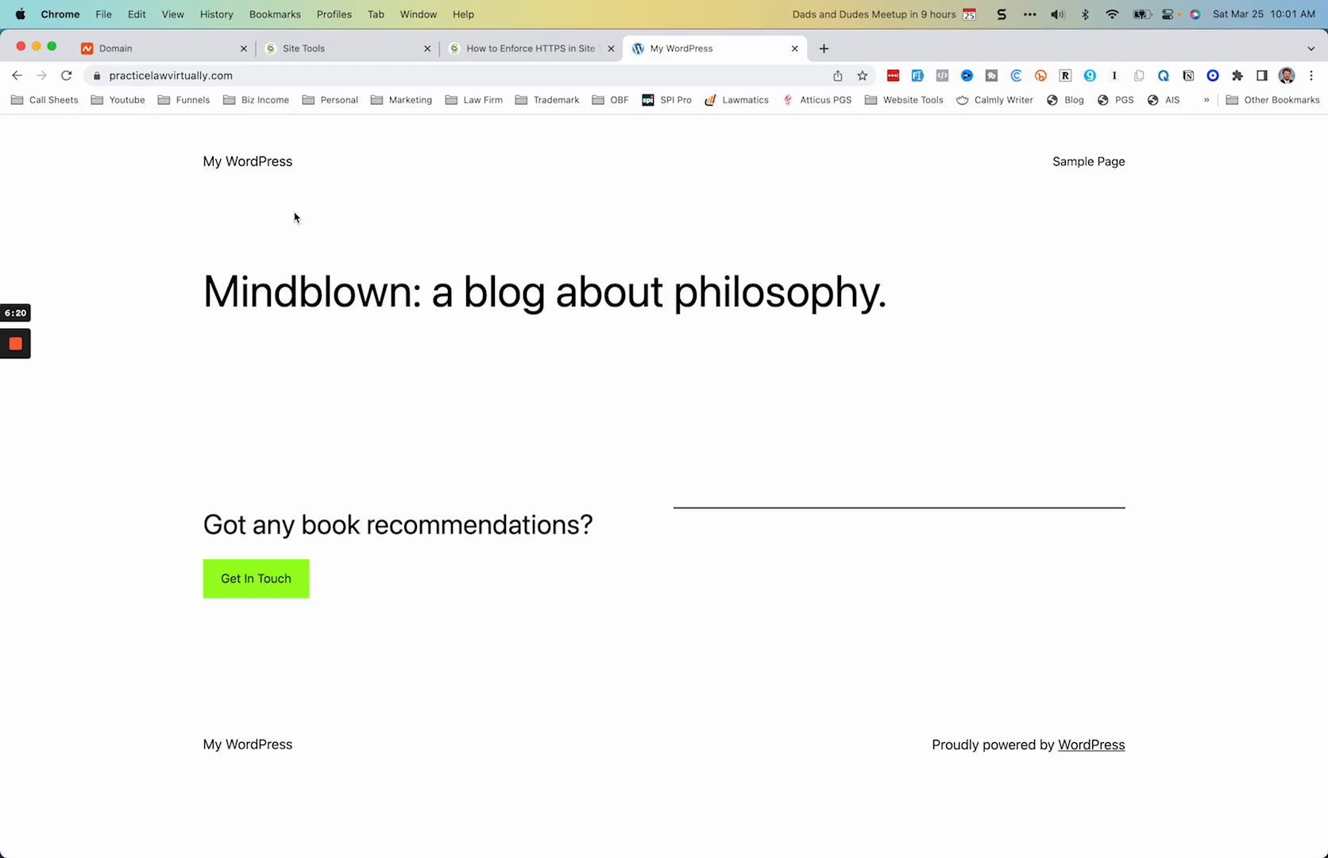
{"action": "left_click", "coordinate": [611, 49]}
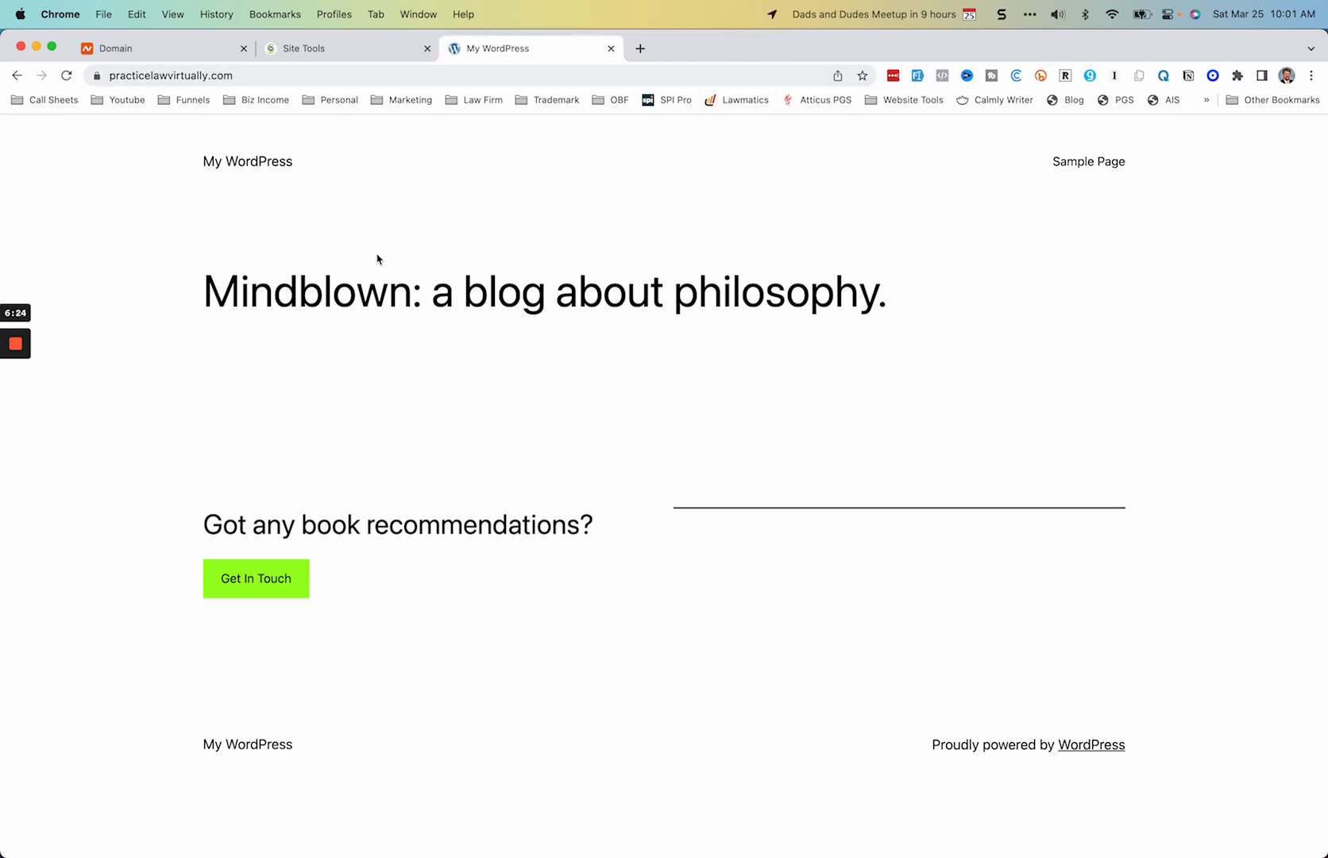
{"action": "left_click", "coordinate": [236, 75]}
{"action": "key", "text": "Right"}
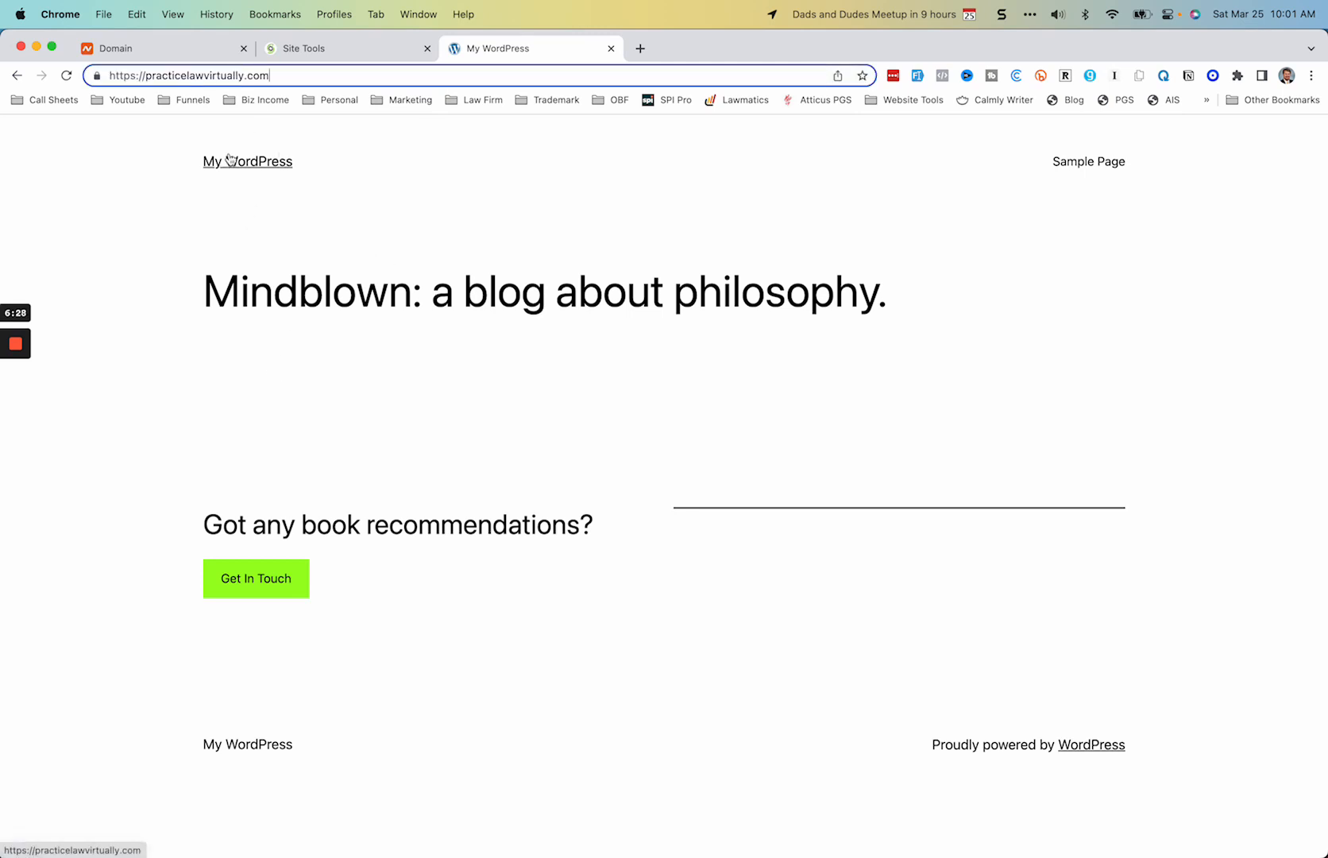
{"action": "type", "text": "/"}
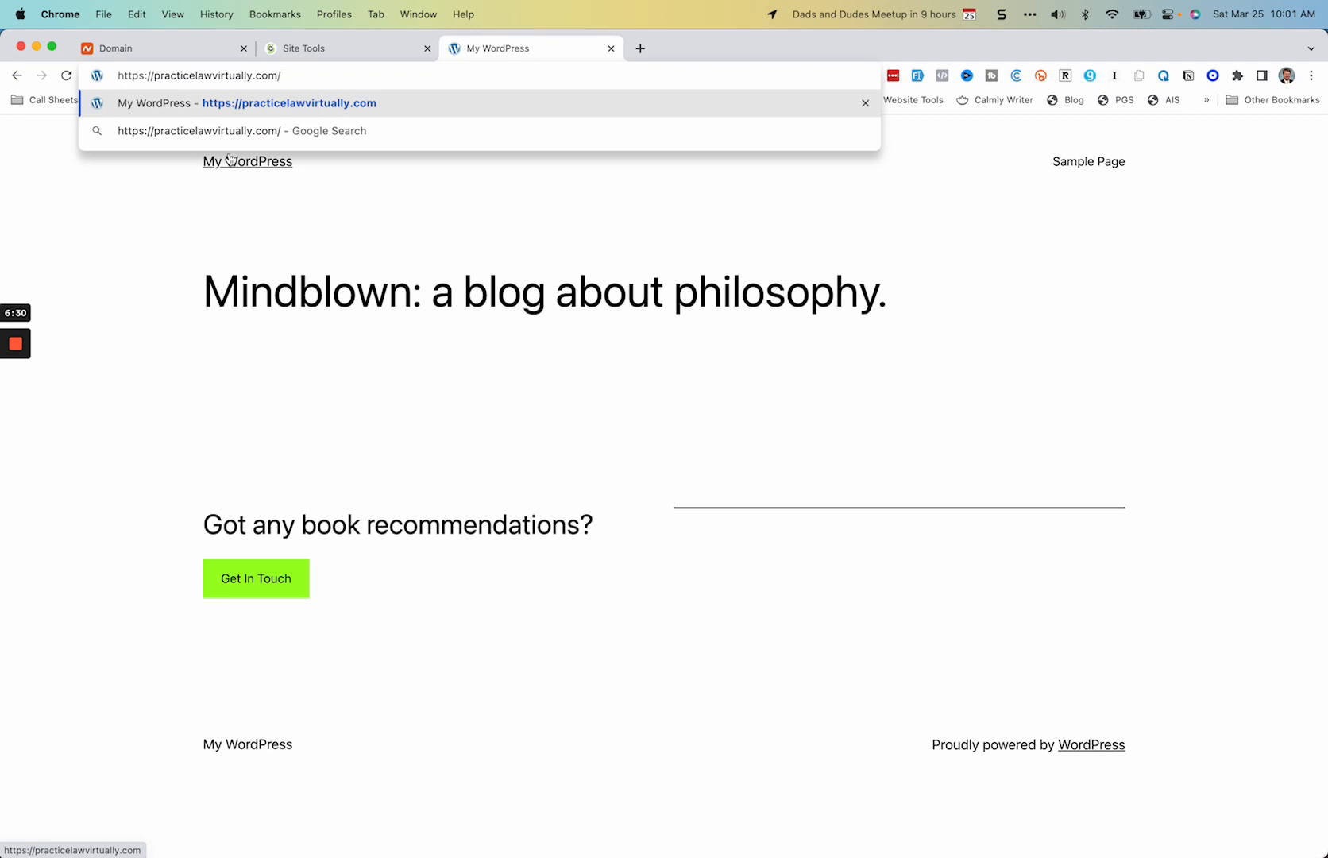
{"action": "type", "text": "wp-admin"}
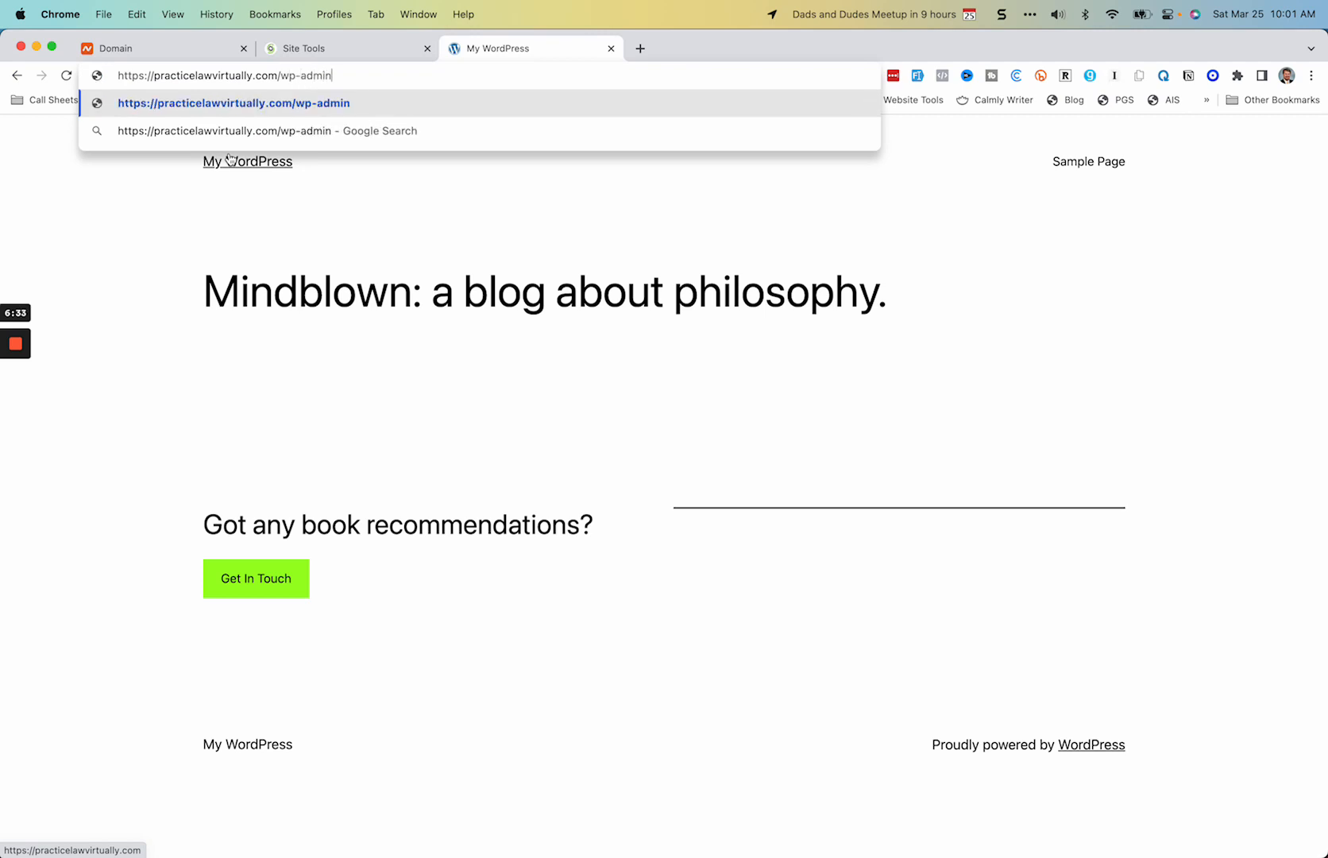
{"action": "key", "text": "Return"}
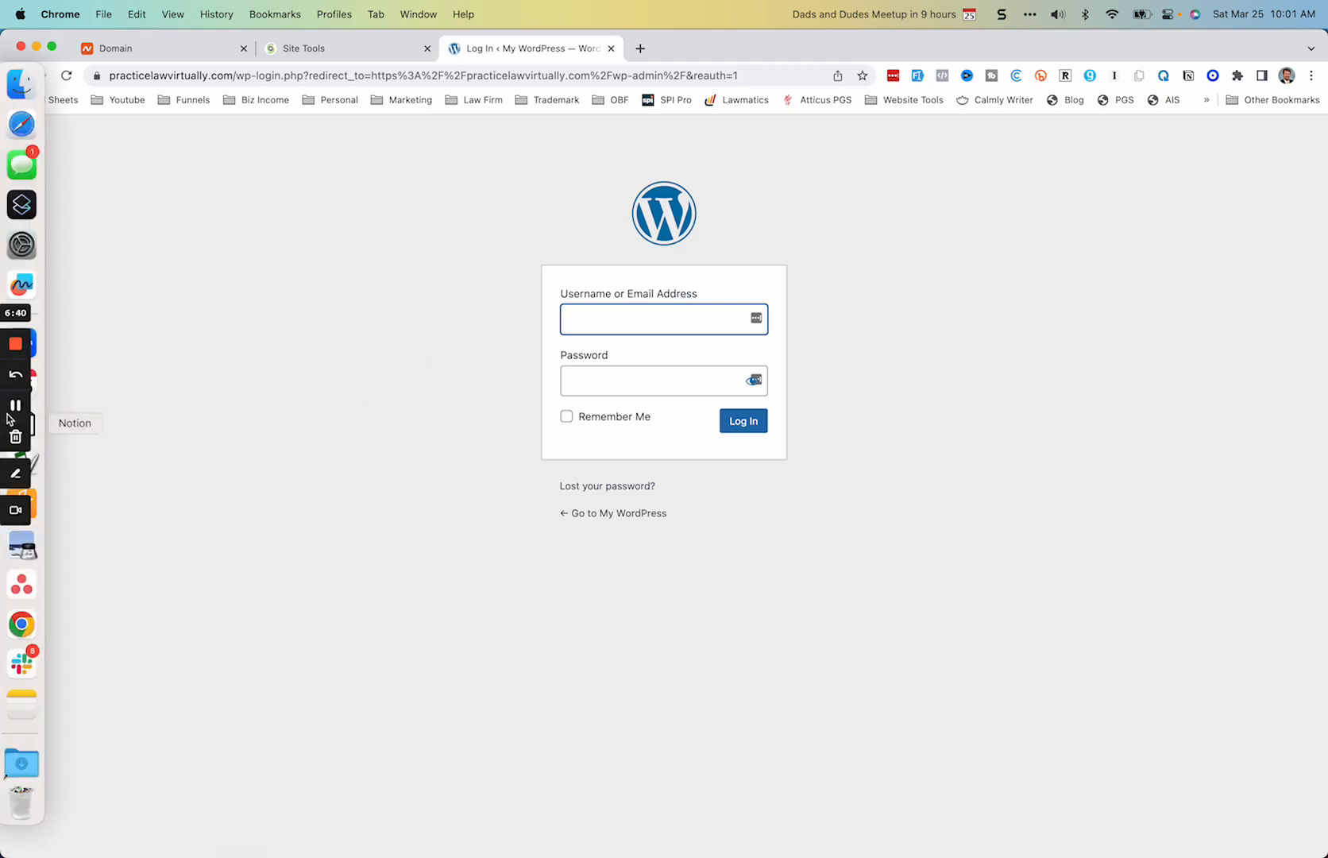
{"action": "left_click", "coordinate": [14, 407]}
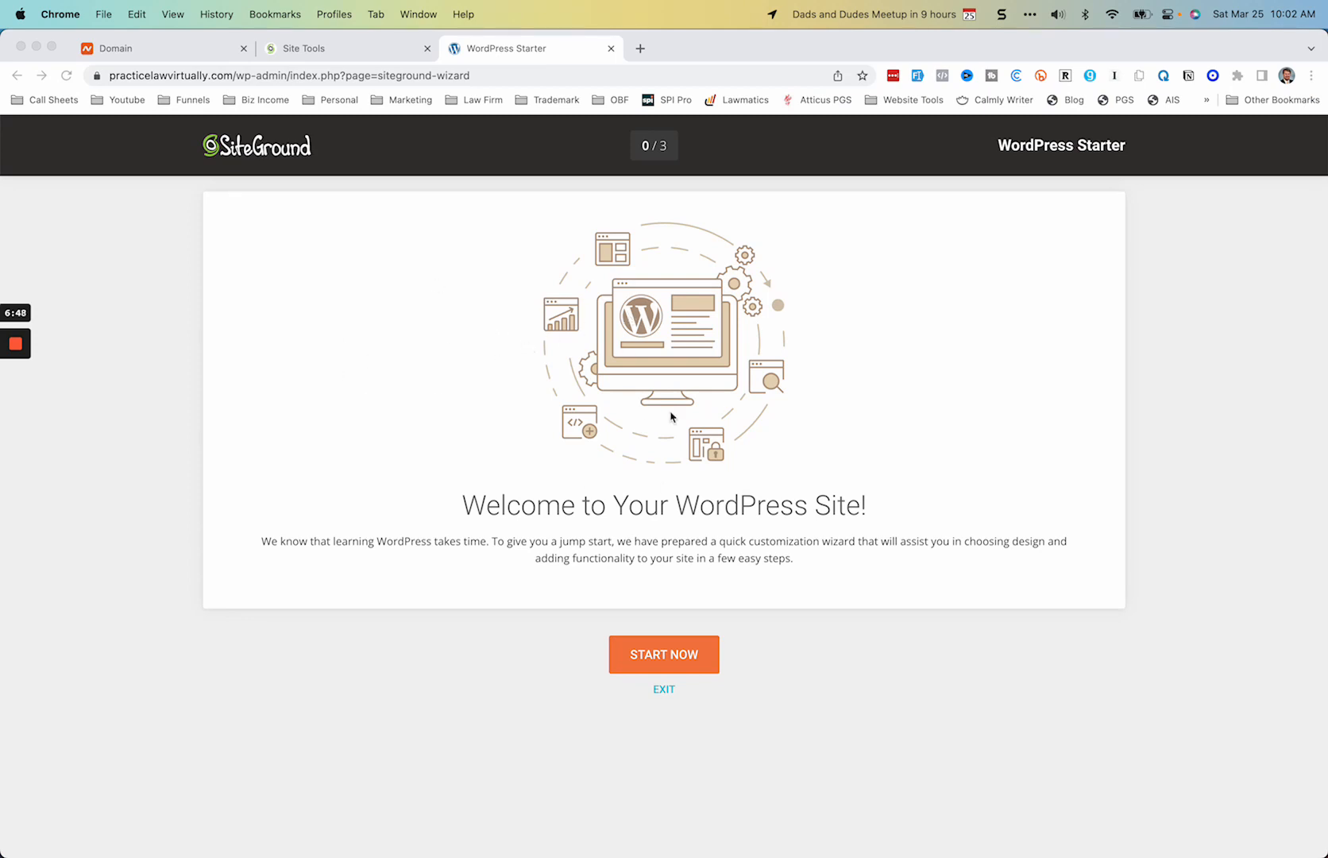
Step: Start the SiteGround WordPress Starter wizard, browse the free designs, and continue with the default Twenty Twenty-One theme
{"action": "left_click", "coordinate": [667, 655]}
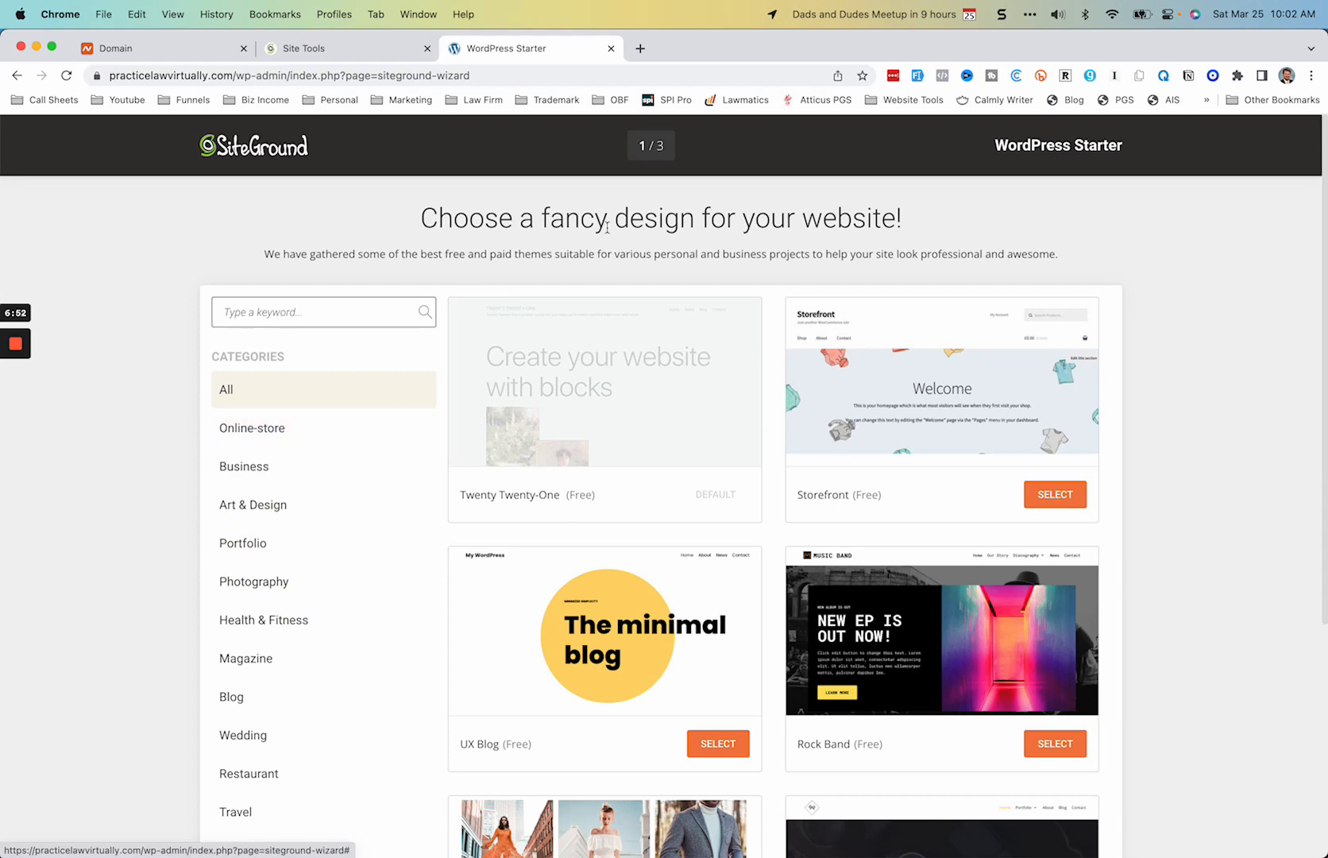
{"action": "scroll", "coordinate": [545, 486], "scroll_direction": "down", "scroll_amount": 5}
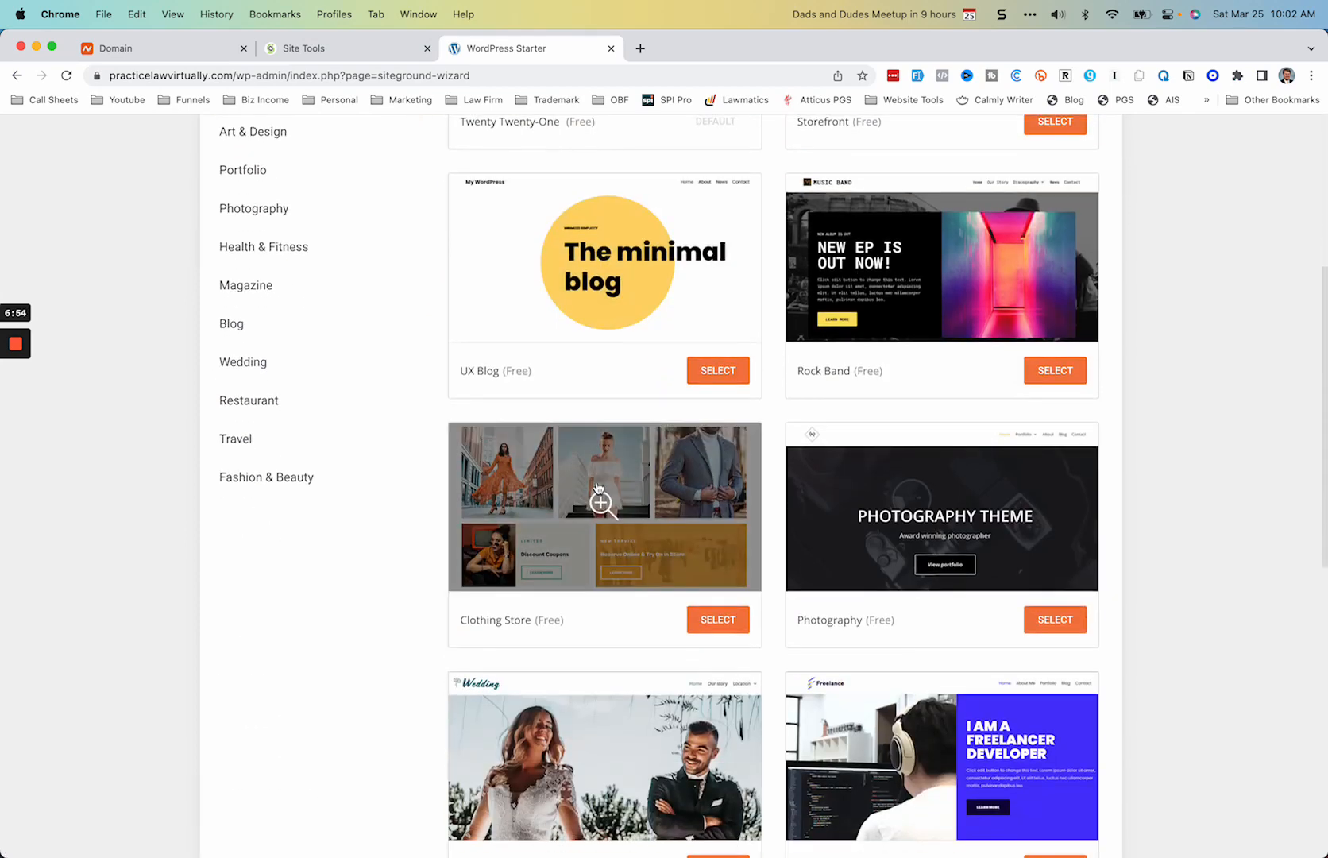
{"action": "scroll", "coordinate": [596, 490], "scroll_direction": "up", "scroll_amount": 5}
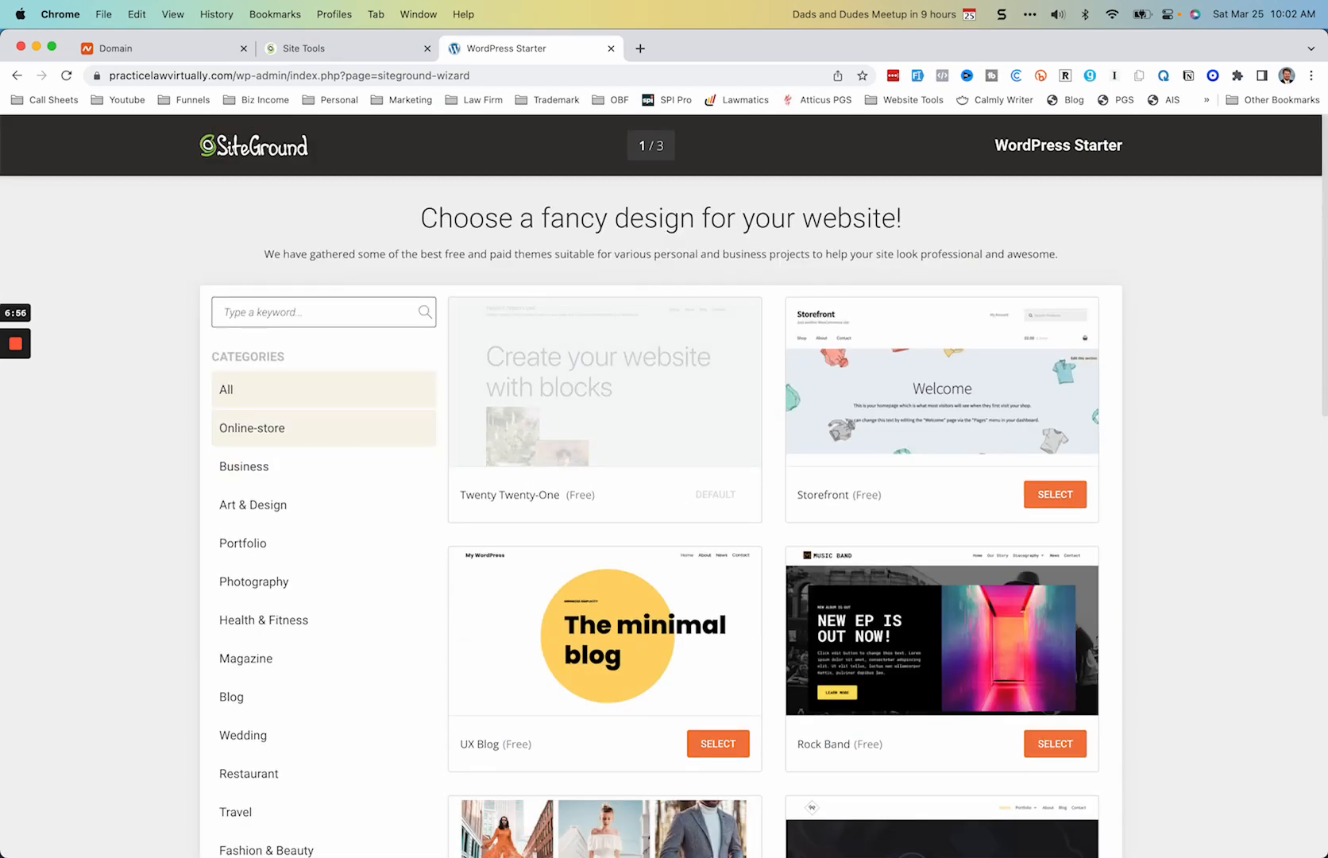
{"action": "scroll", "coordinate": [360, 456], "scroll_direction": "down", "scroll_amount": 5}
{"action": "scroll", "coordinate": [360, 455], "scroll_direction": "down", "scroll_amount": 20}
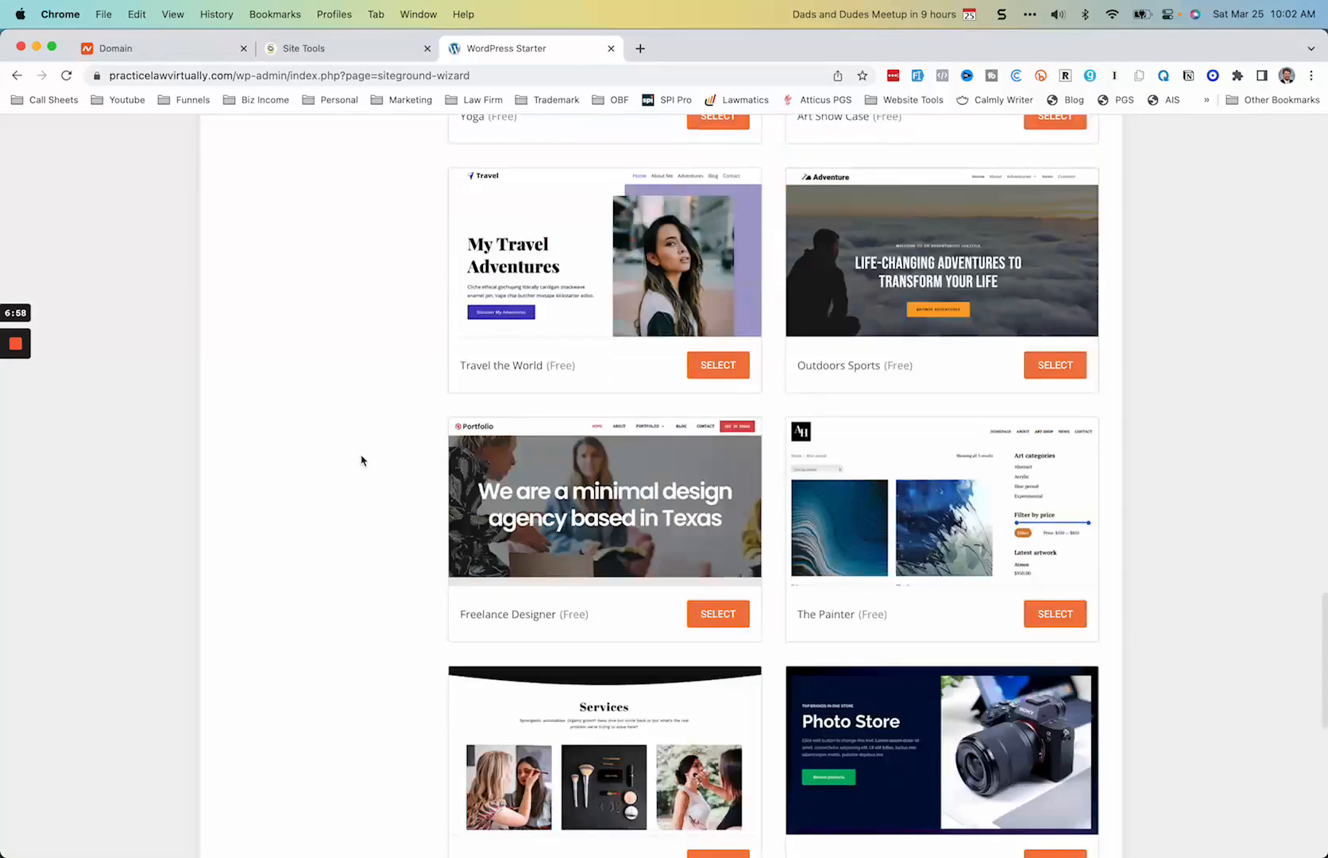
{"action": "scroll", "coordinate": [365, 476], "scroll_direction": "down", "scroll_amount": 7}
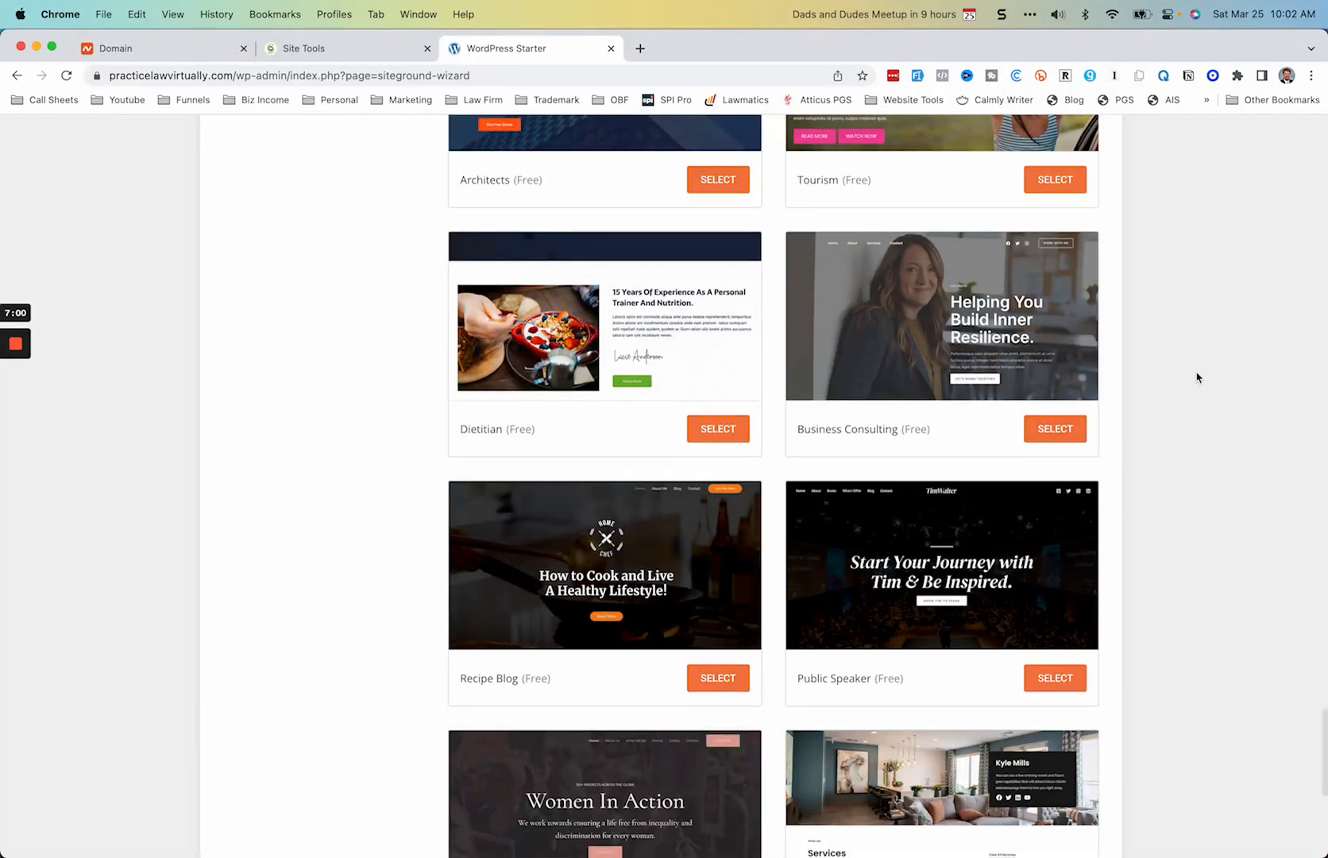
{"action": "scroll", "coordinate": [937, 517], "scroll_direction": "up", "scroll_amount": 20}
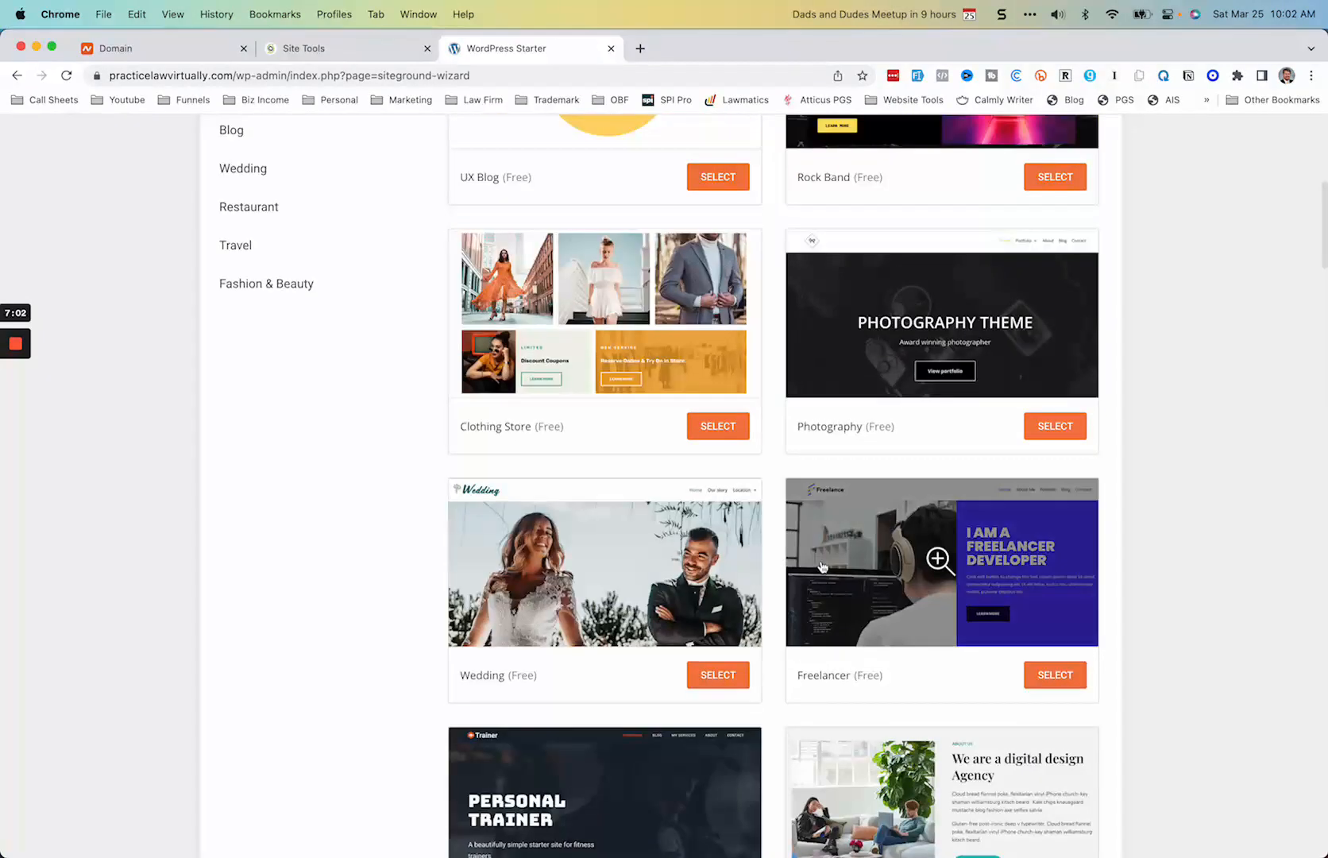
{"action": "scroll", "coordinate": [822, 566], "scroll_direction": "up", "scroll_amount": 8}
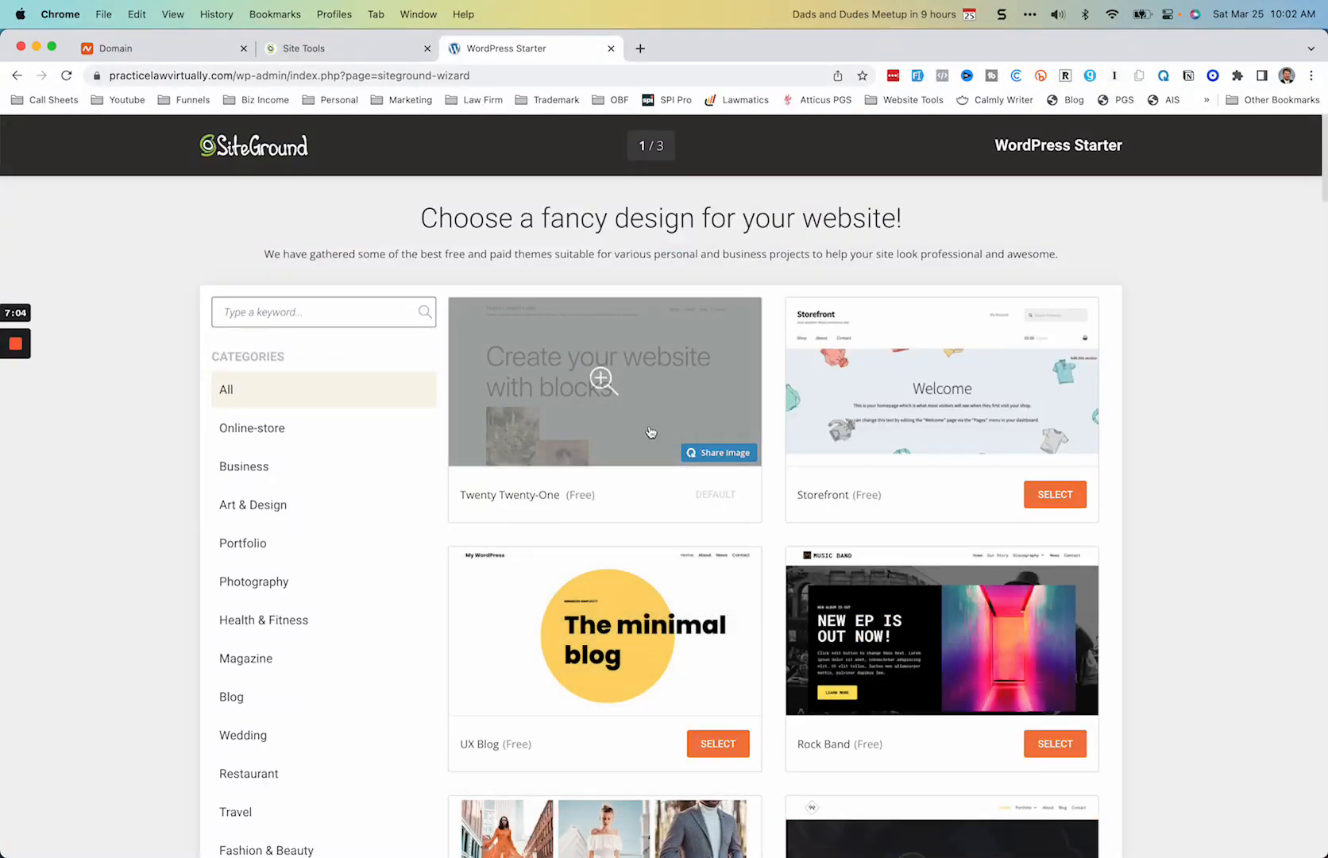
{"action": "left_click", "coordinate": [624, 414]}
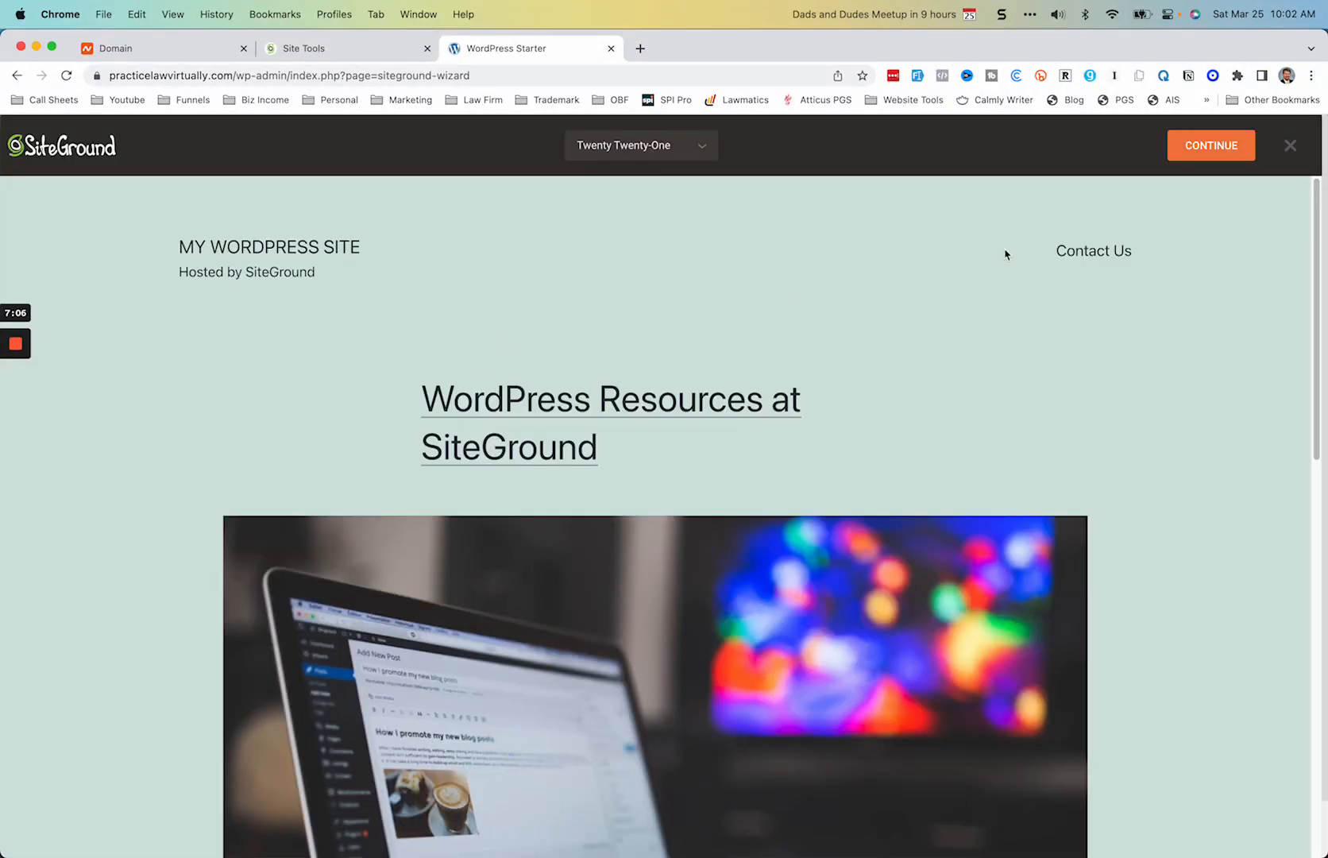
{"action": "left_click", "coordinate": [1188, 156]}
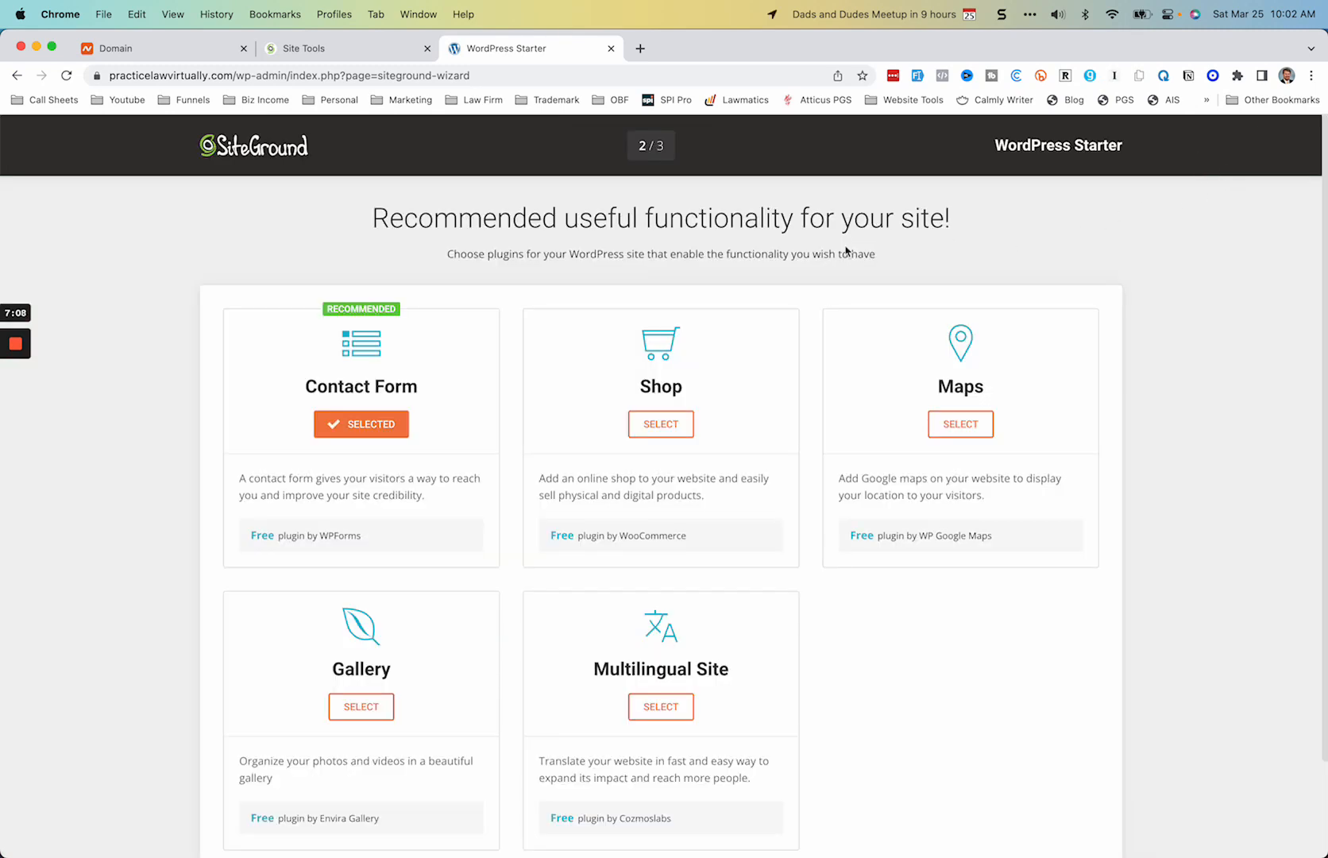
Step: Deselect the recommended Contact Form plugin and complete the wizard without adding any functionality or marketing plugins
{"action": "left_click", "coordinate": [397, 426]}
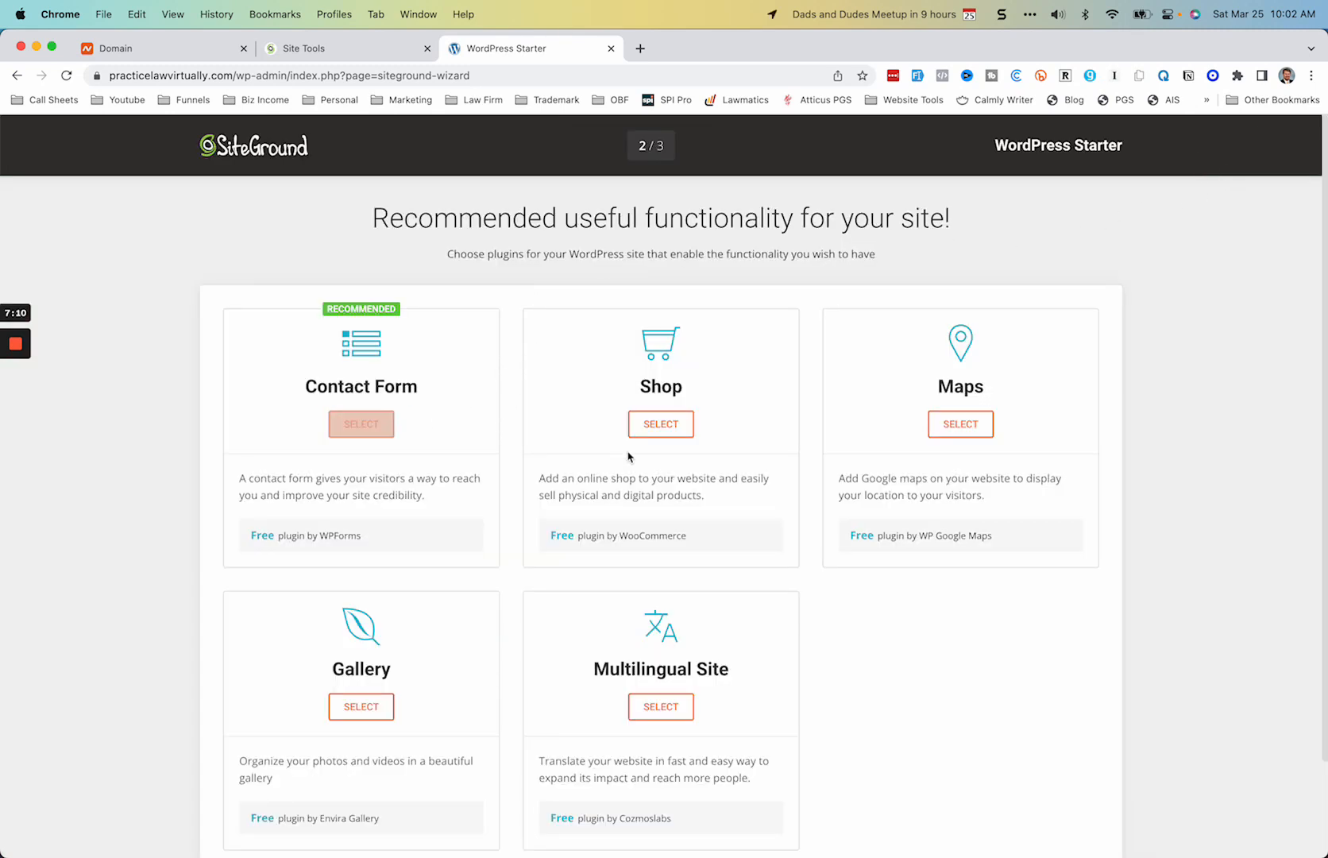
{"action": "scroll", "coordinate": [557, 476], "scroll_direction": "down", "scroll_amount": 3}
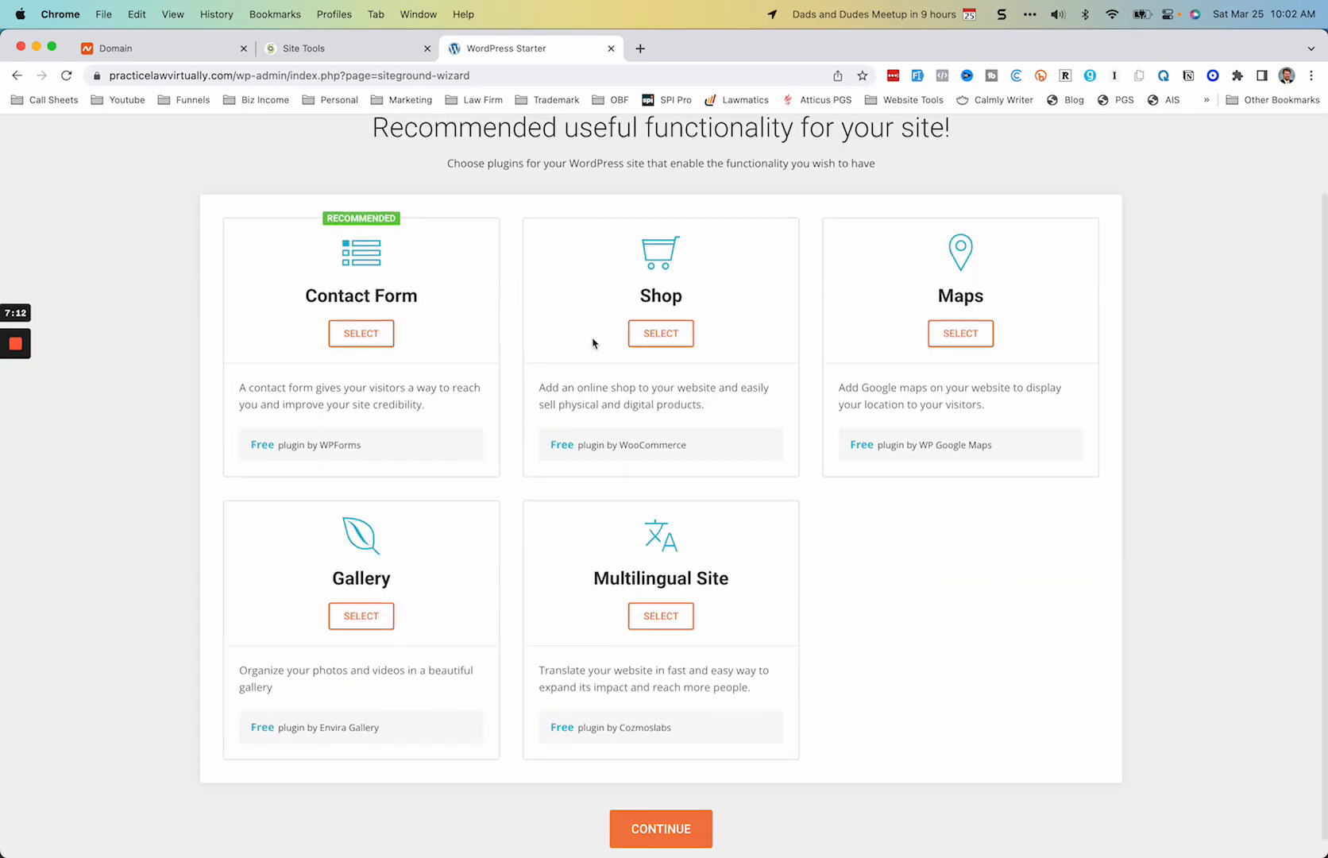
{"action": "left_click", "coordinate": [665, 830]}
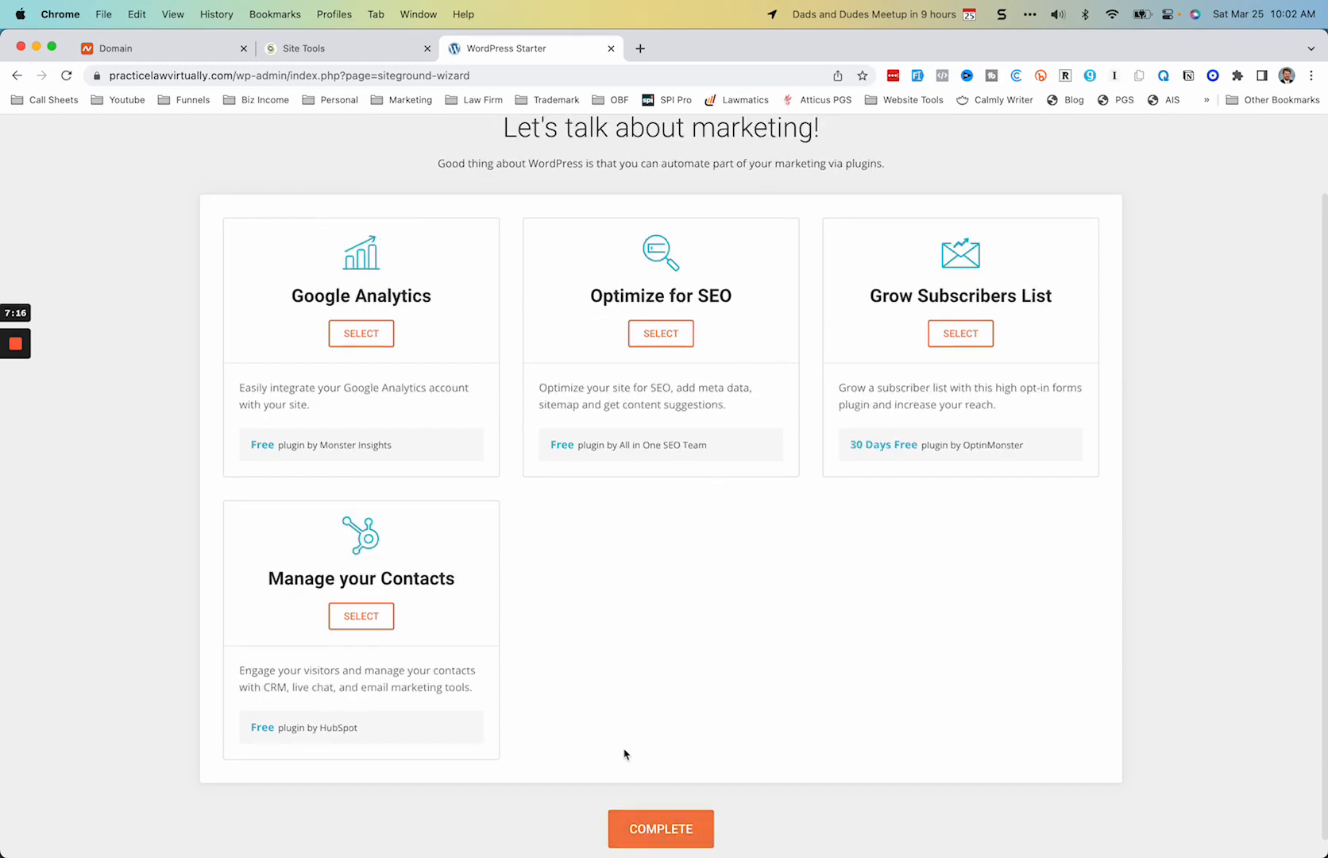
{"action": "left_click", "coordinate": [659, 833]}
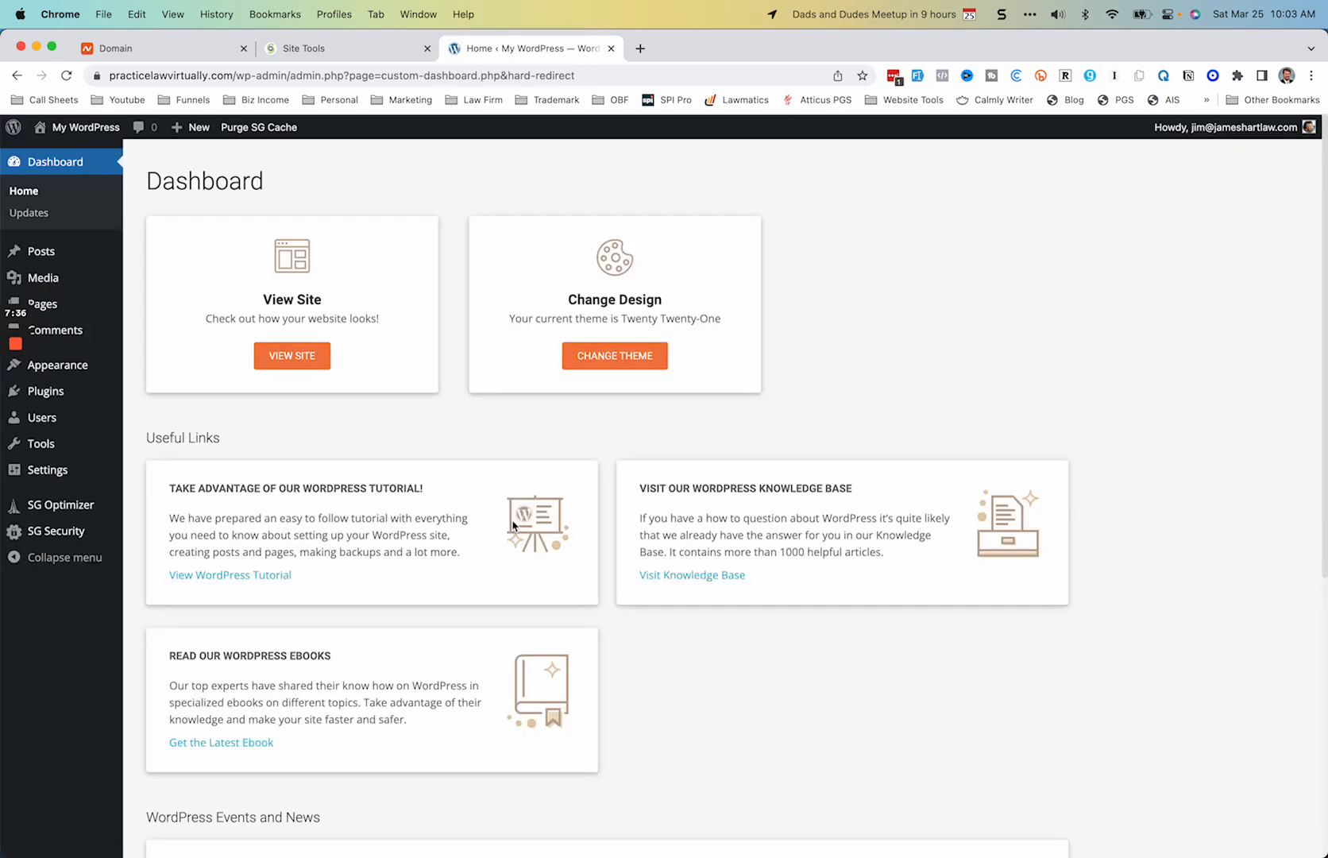
Step: View the live site from the WordPress dashboard, look through its home page, and return to the dashboard
{"action": "left_click", "coordinate": [293, 356]}
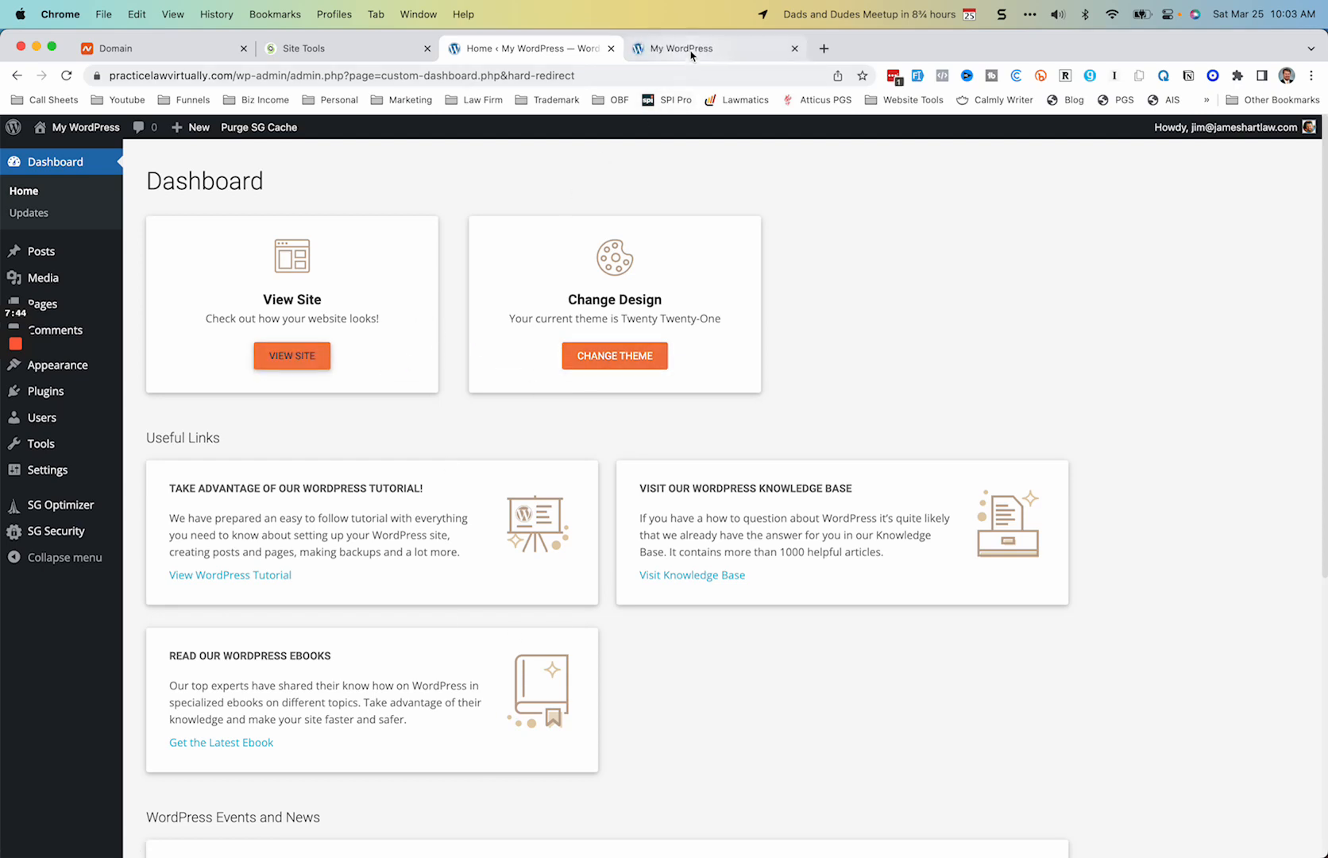
{"action": "left_click", "coordinate": [691, 52]}
{"action": "scroll", "coordinate": [482, 585], "scroll_direction": "down", "scroll_amount": 15}
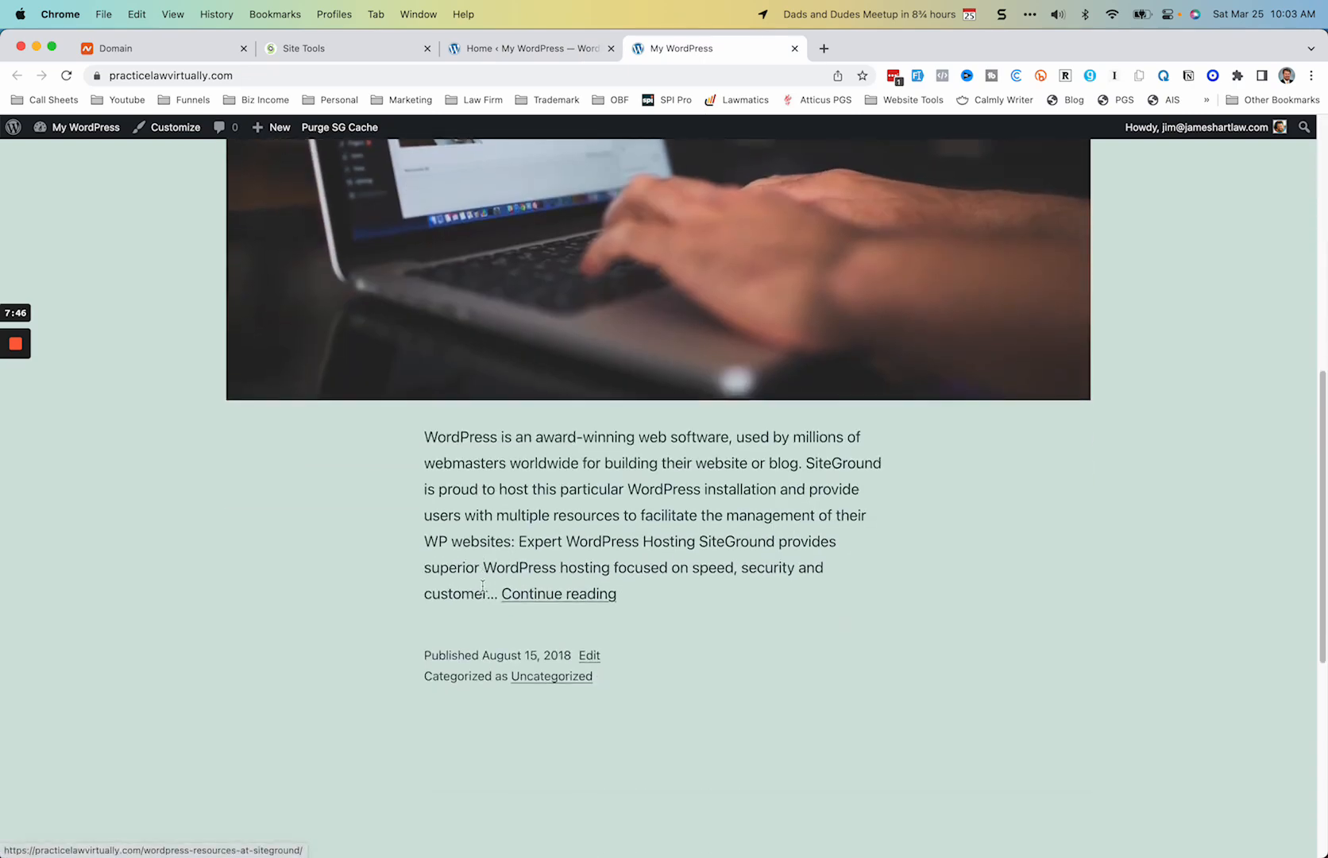
{"action": "scroll", "coordinate": [483, 586], "scroll_direction": "up", "scroll_amount": 12}
{"action": "scroll", "coordinate": [482, 585], "scroll_direction": "up", "scroll_amount": 3}
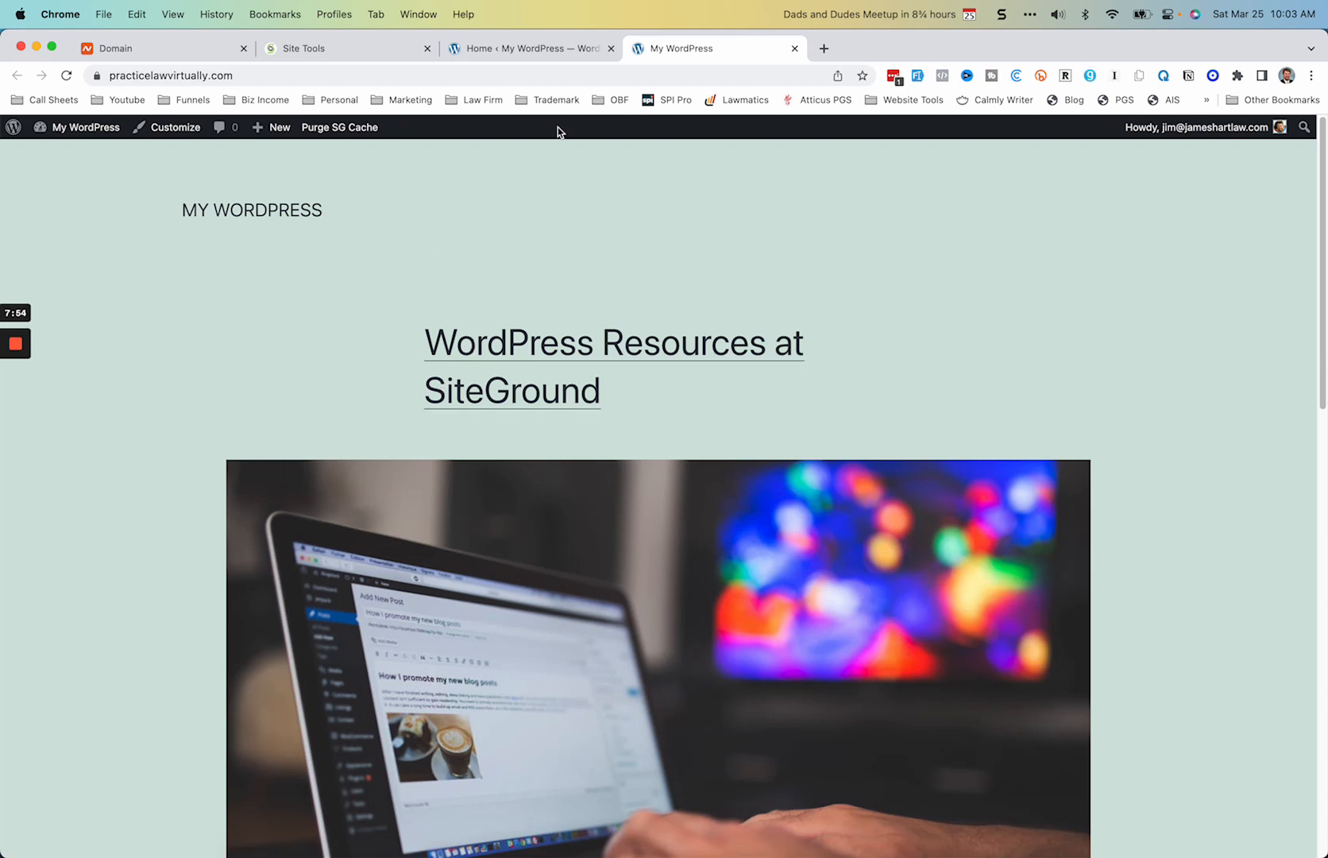
{"action": "left_click", "coordinate": [553, 53]}
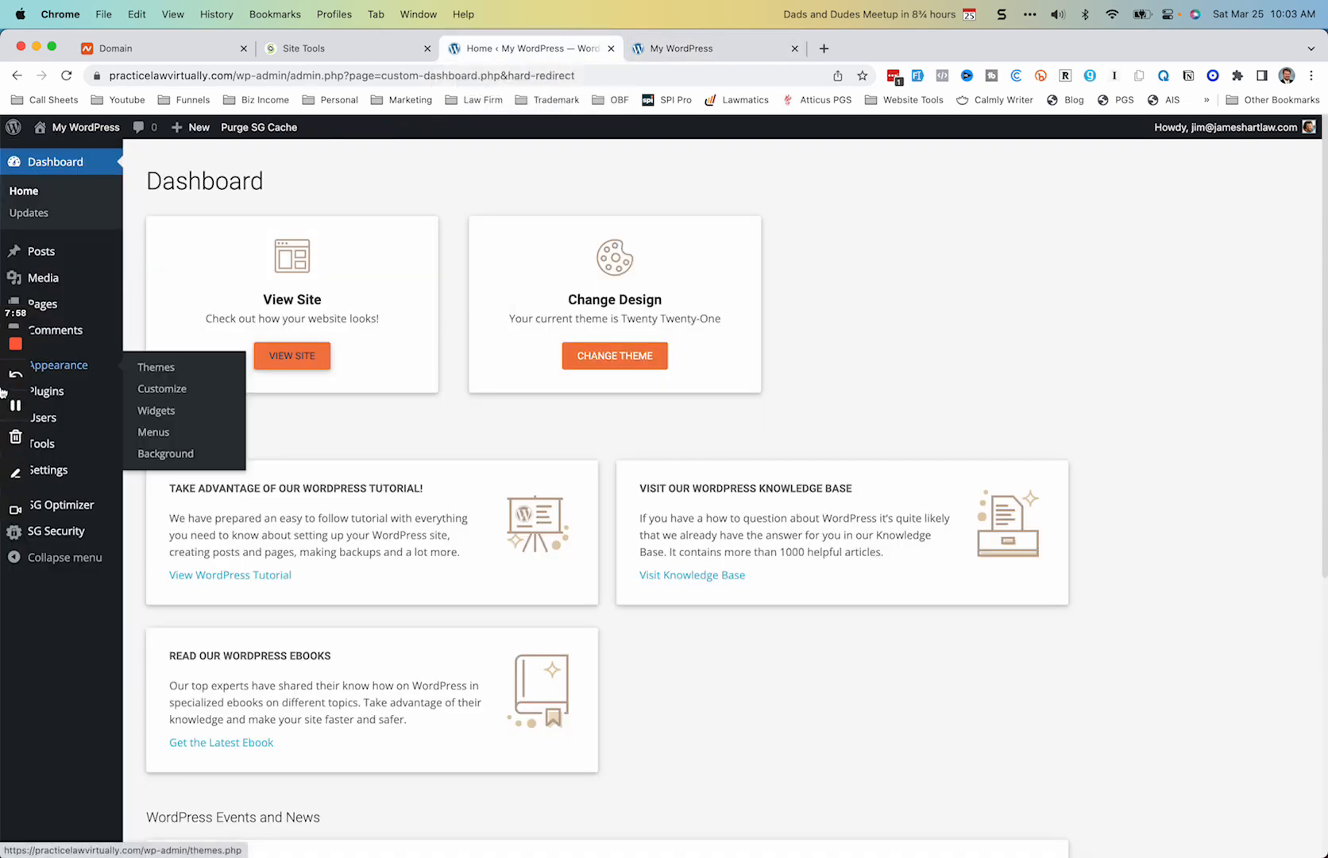